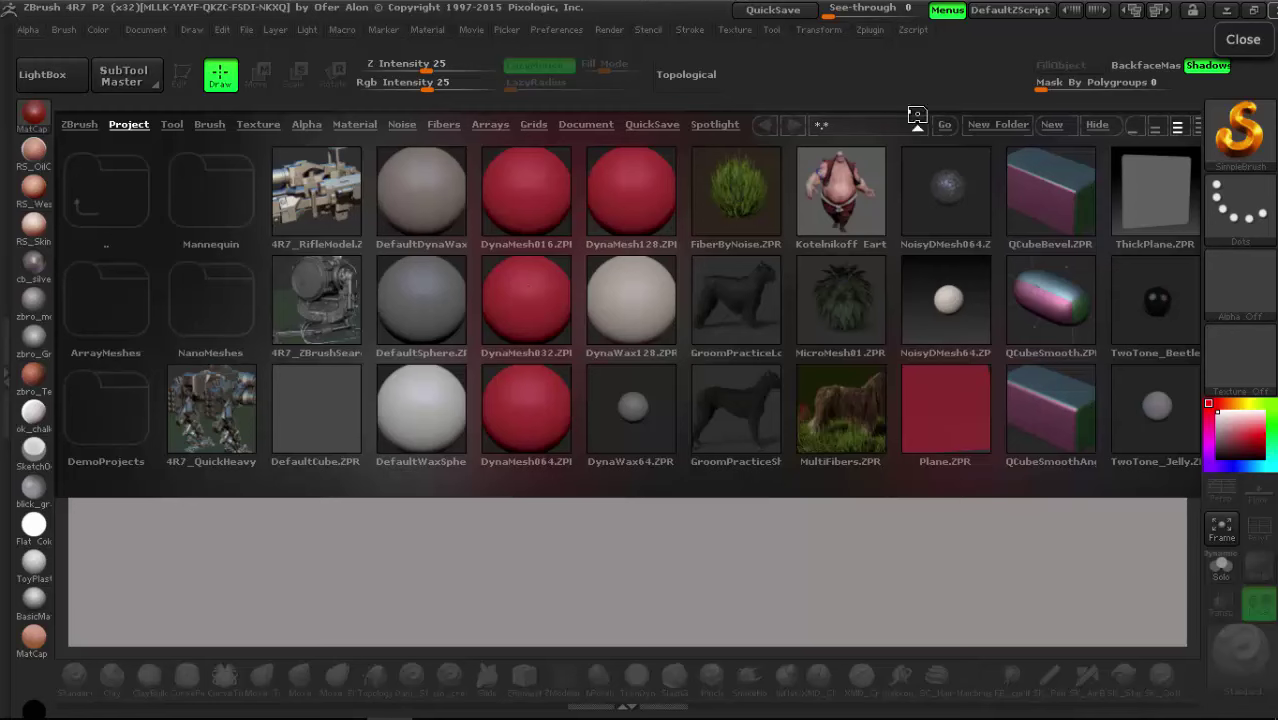
Step: Close LightBox, re-maximize the window and show the Tool palette with SimpleBrush current
click(60, 80)
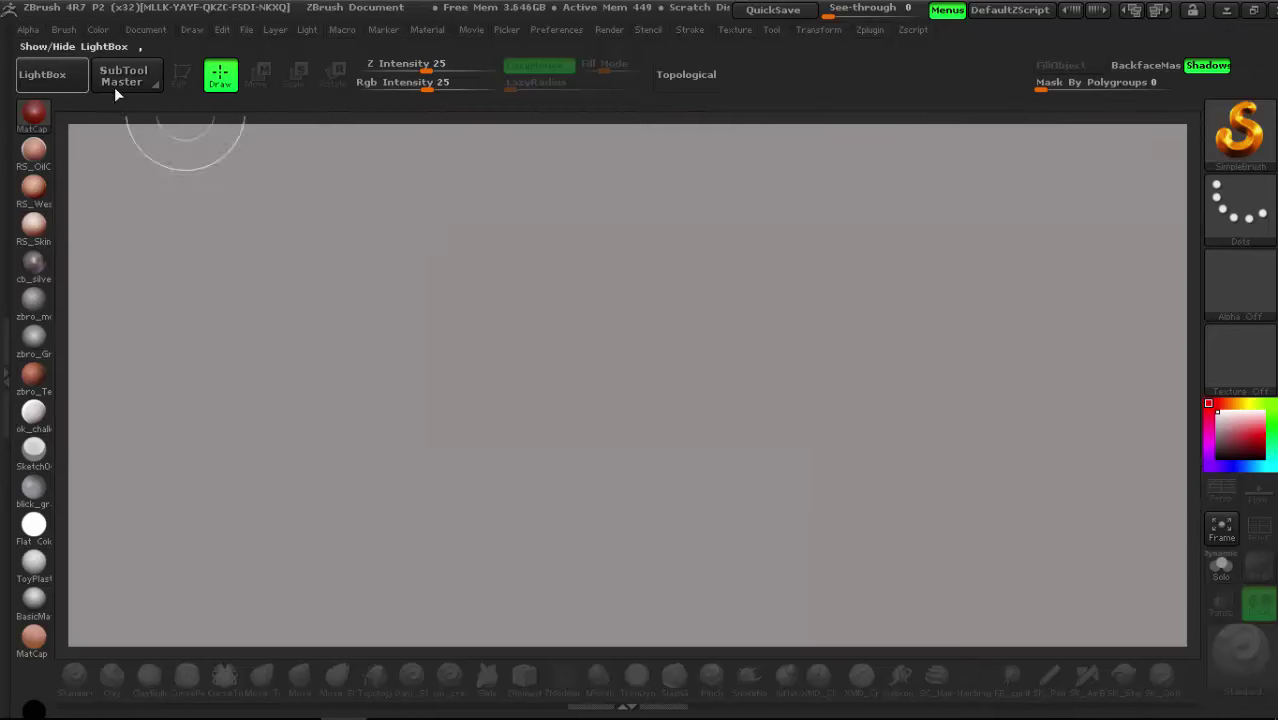
click(1254, 12)
click(1012, 11)
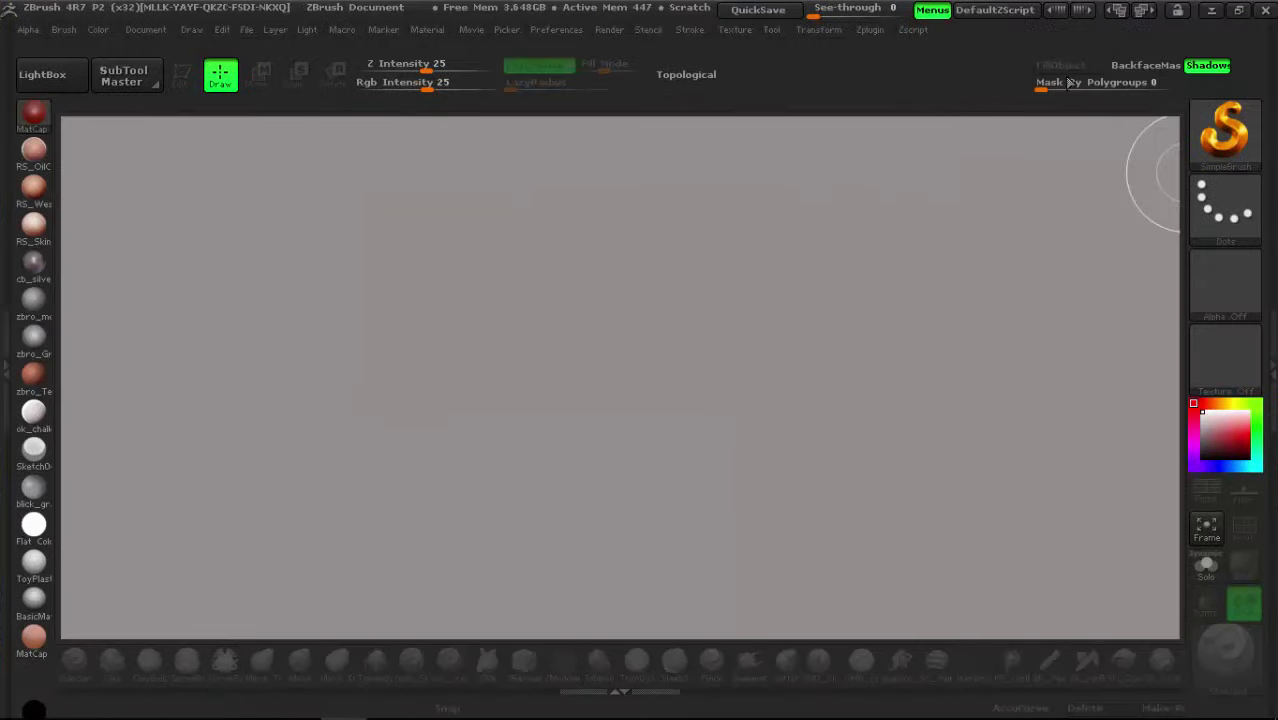
click(1273, 363)
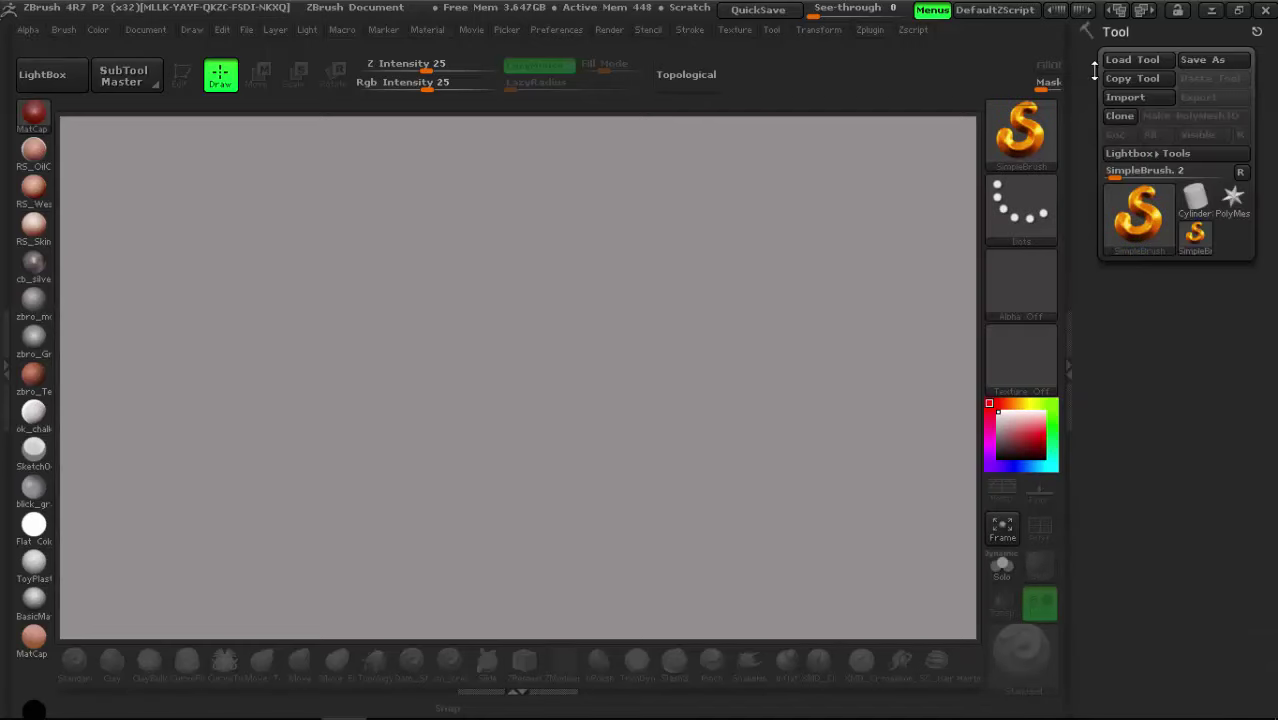
Step: Import Personaje Silo.obj from the Descargas folder, keeping quads and triangles
click(1127, 99)
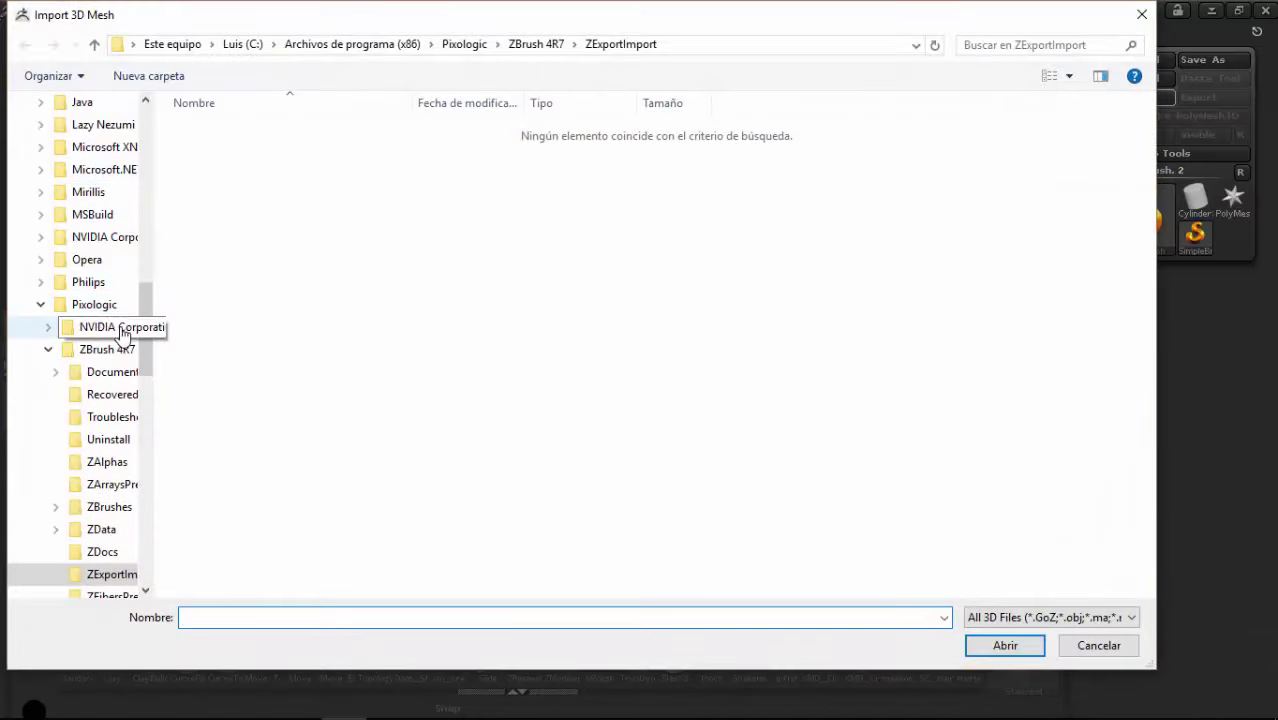
scroll(151, 177, up, 10)
scroll(114, 134, up, 5)
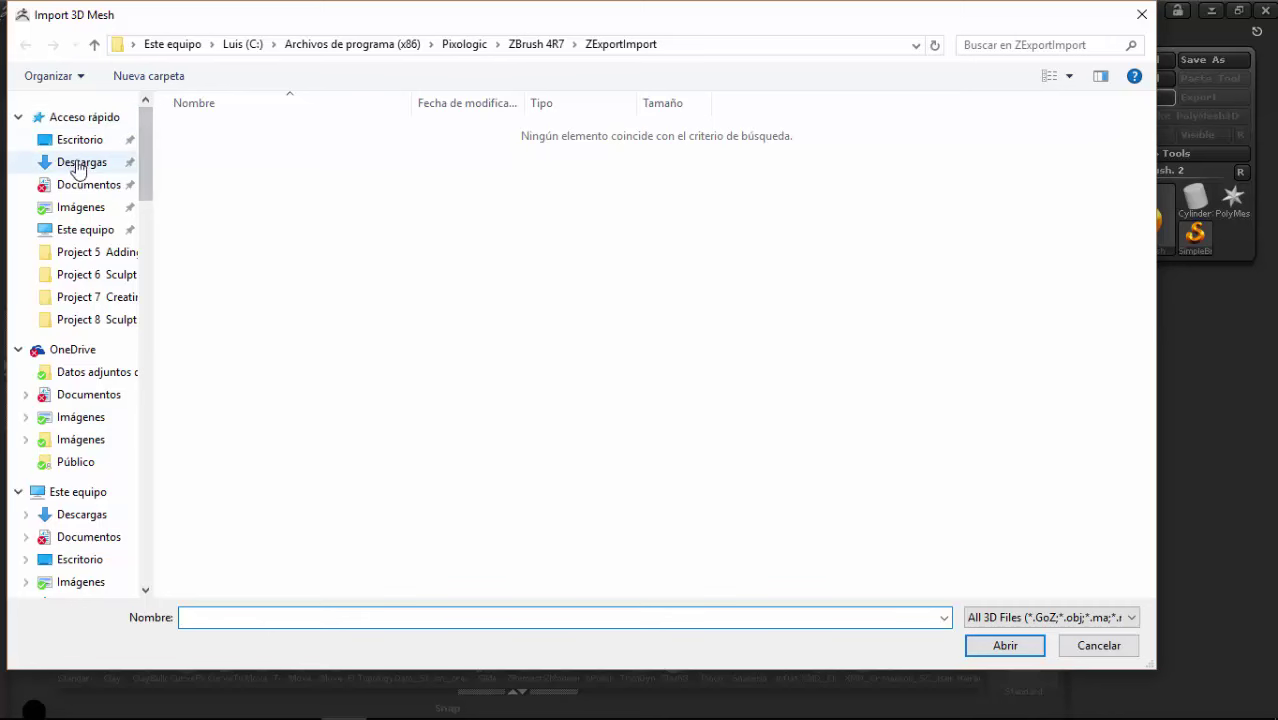
click(86, 162)
double_click(324, 266)
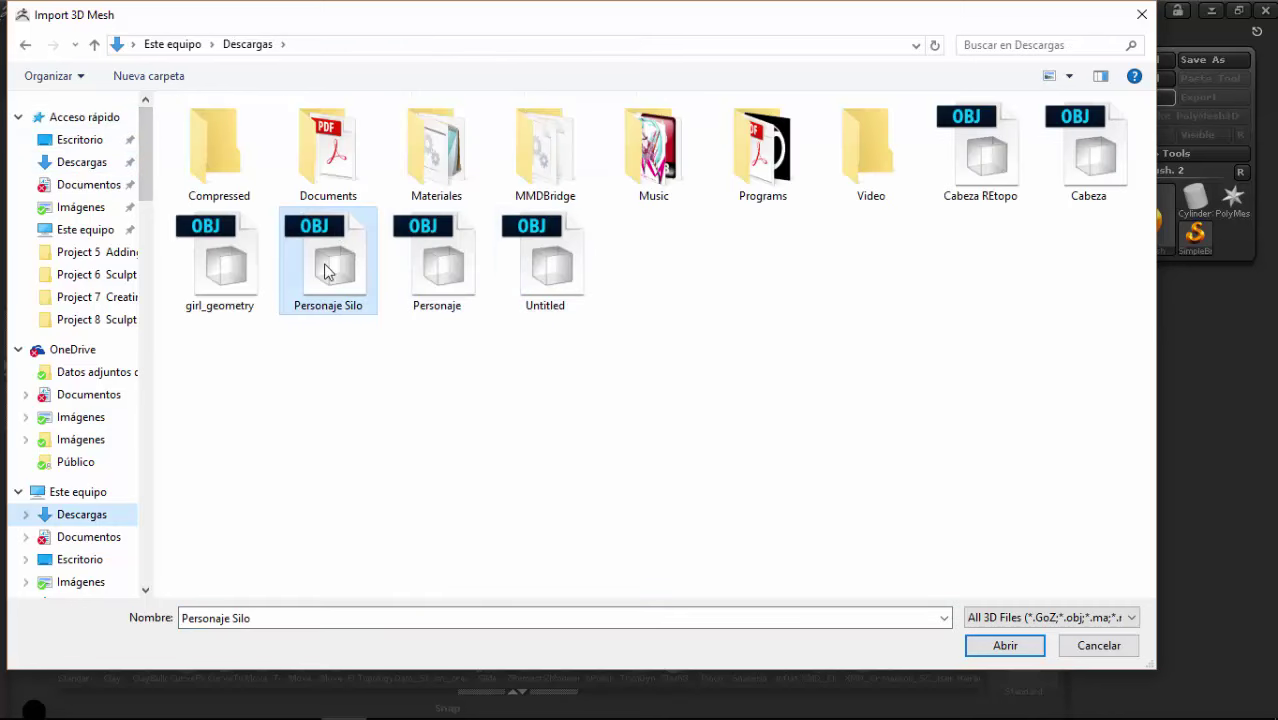
click(862, 142)
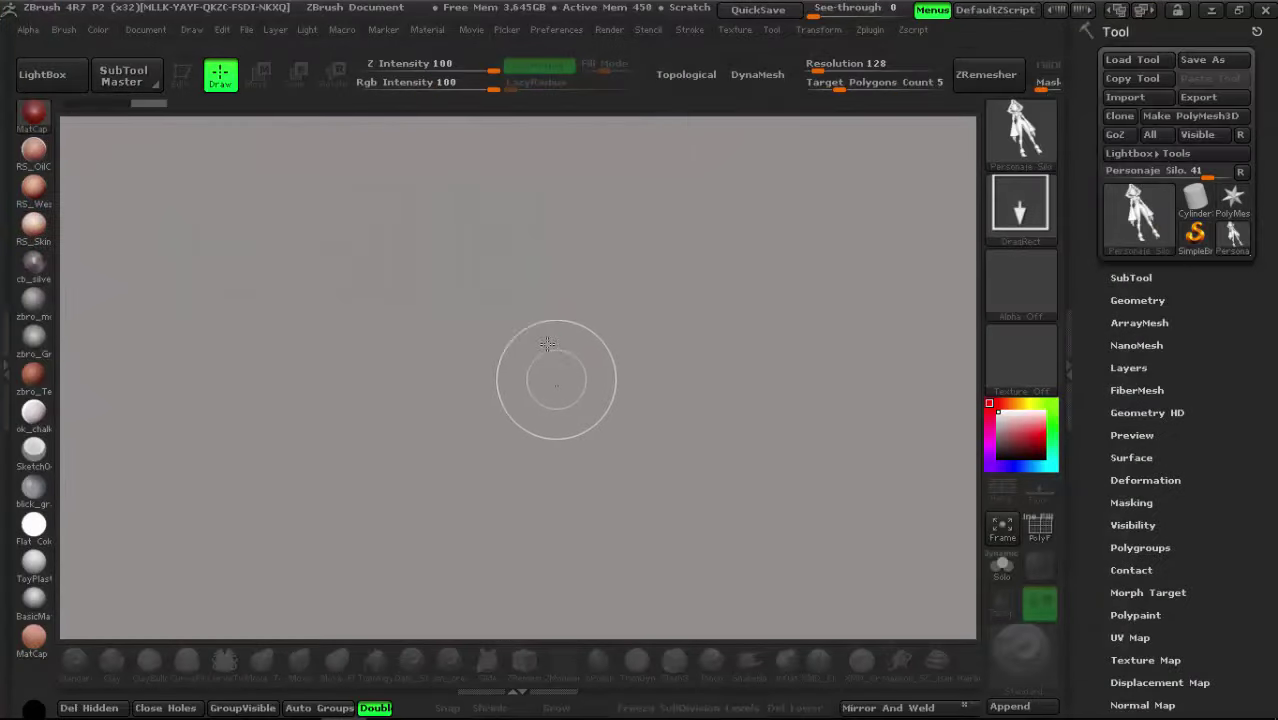
Step: Draw the hooded character on the canvas, enter Edit mode and convert it to PolyMesh3D
drag(572, 355, 562, 558)
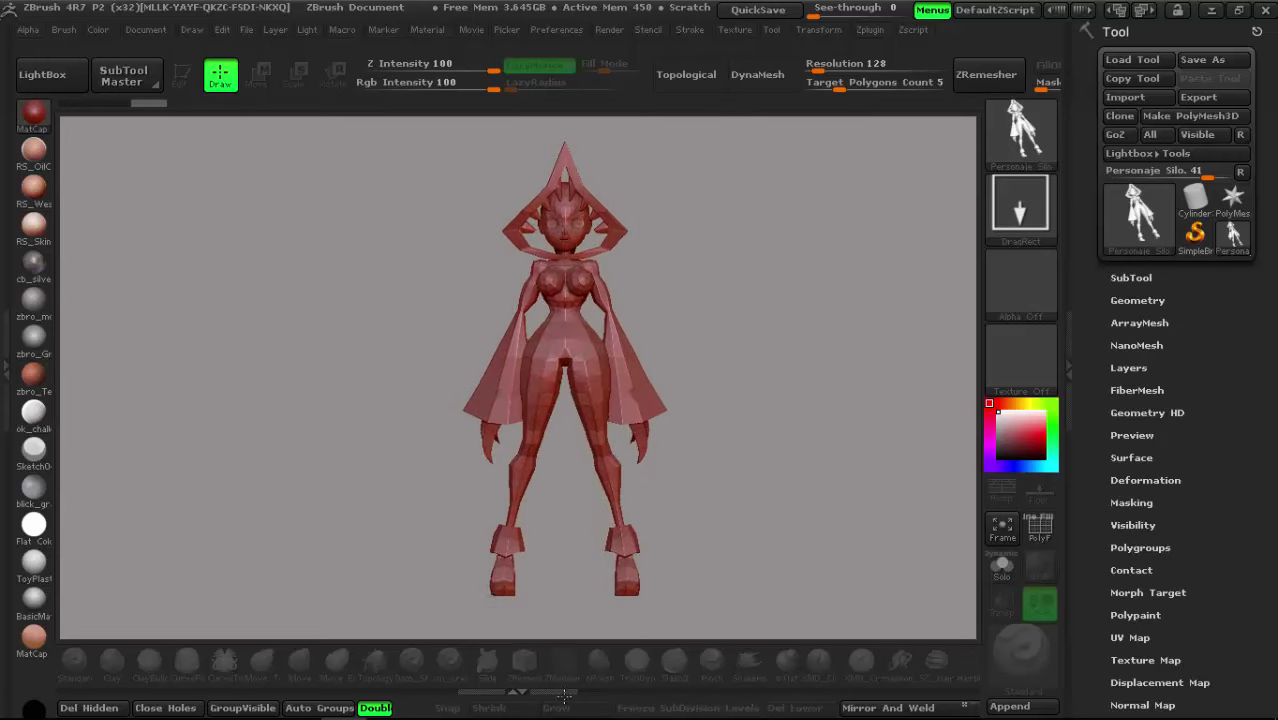
click(181, 72)
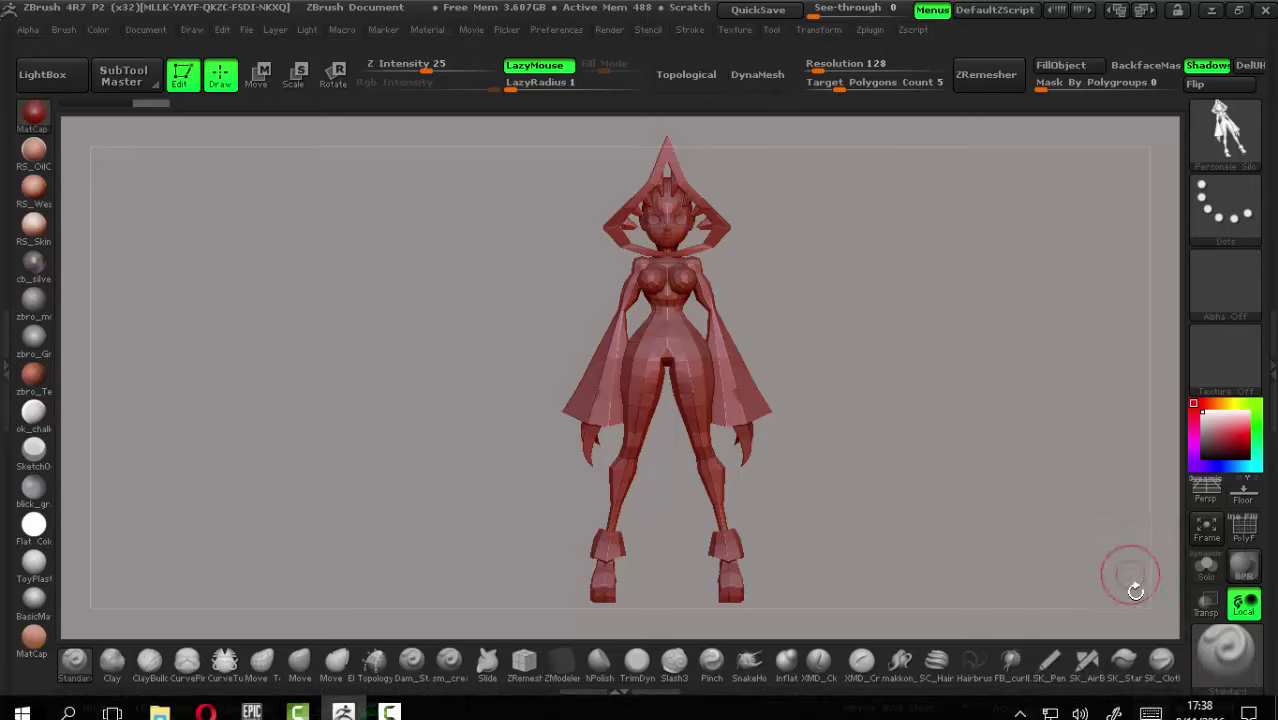
click(1155, 708)
mouse_move(910, 399)
mouse_down()
mouse_move(867, 382)
mouse_move(943, 396)
mouse_move(638, 368)
mouse_up()
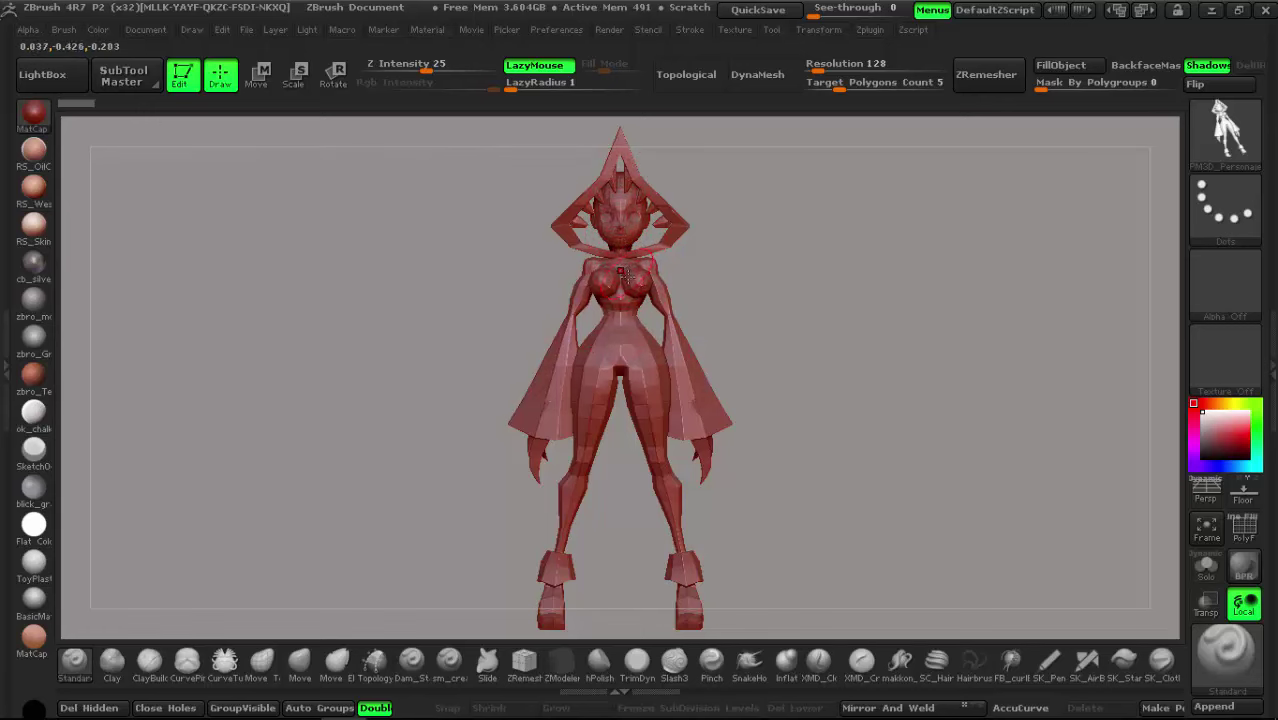
mouse_move(721, 302)
mouse_down()
mouse_move(700, 240)
mouse_move(613, 371)
mouse_up()
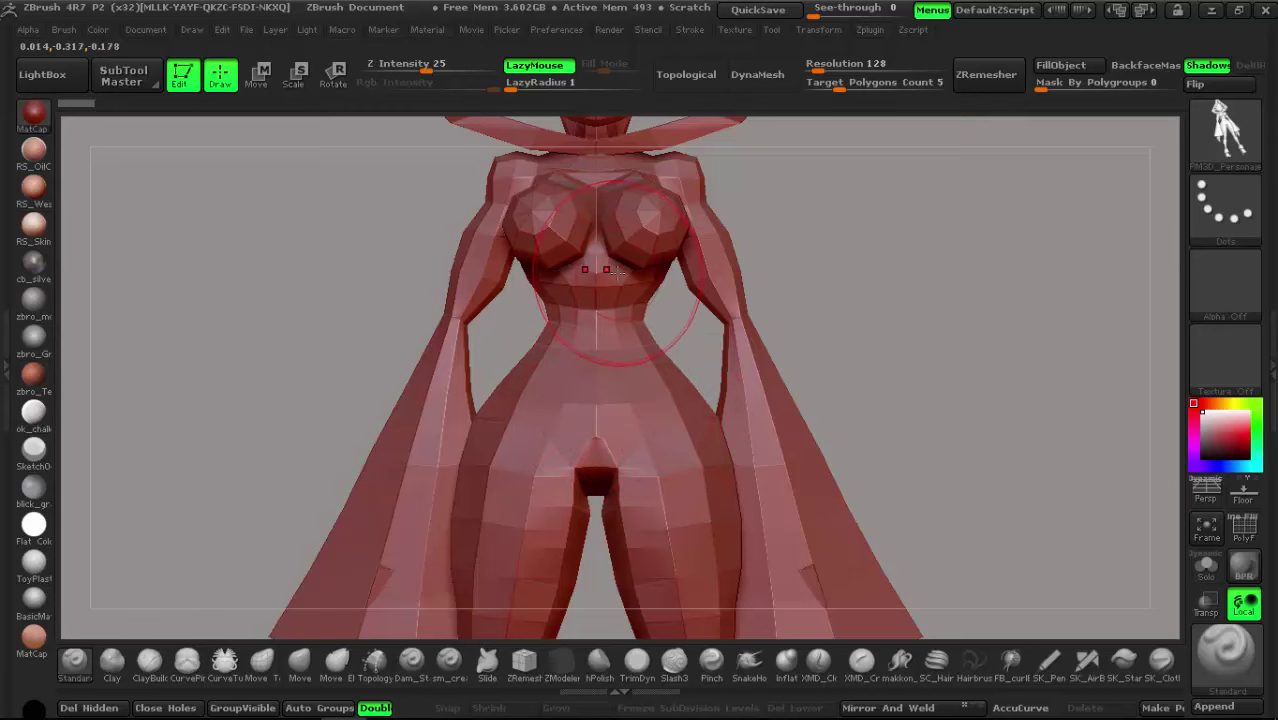
mouse_move(707, 410)
alt+mouse_down()
mouse_move(796, 217)
mouse_move(807, 308)
mouse_move(782, 329)
alt+mouse_up()
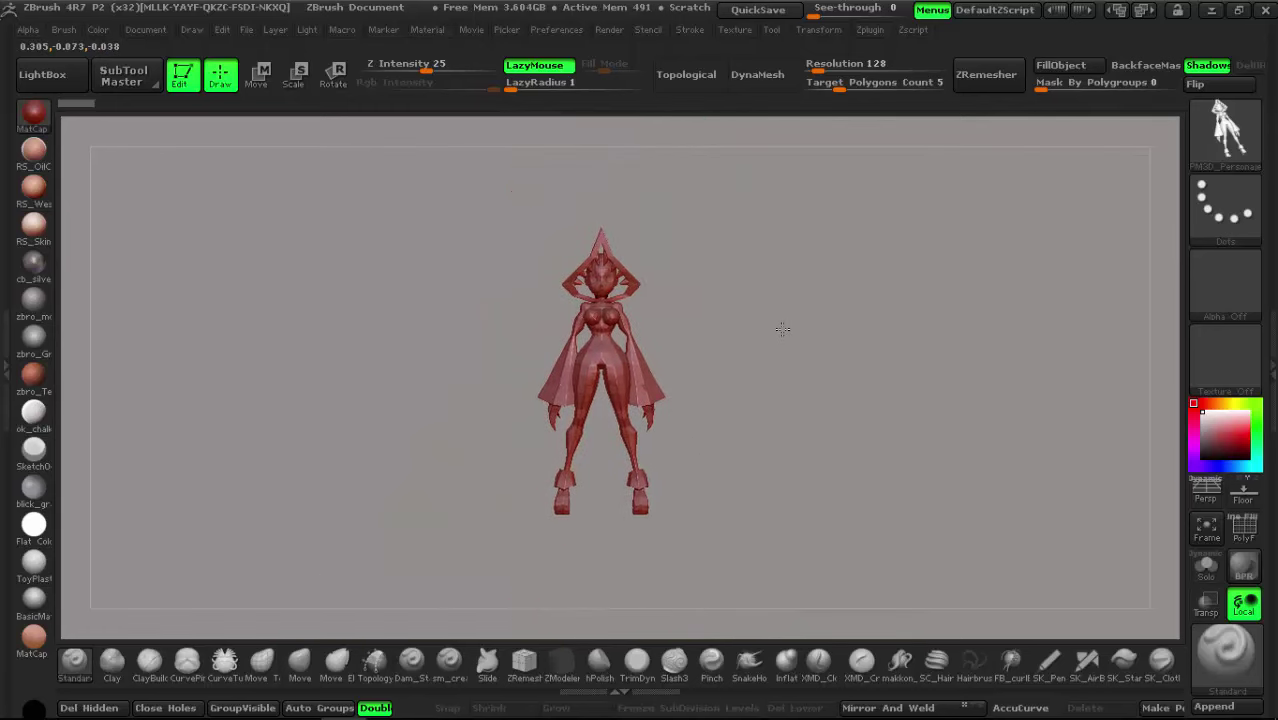
mouse_move(601, 250)
alt+mouse_down()
mouse_move(610, 200)
mouse_move(645, 330)
alt+mouse_up()
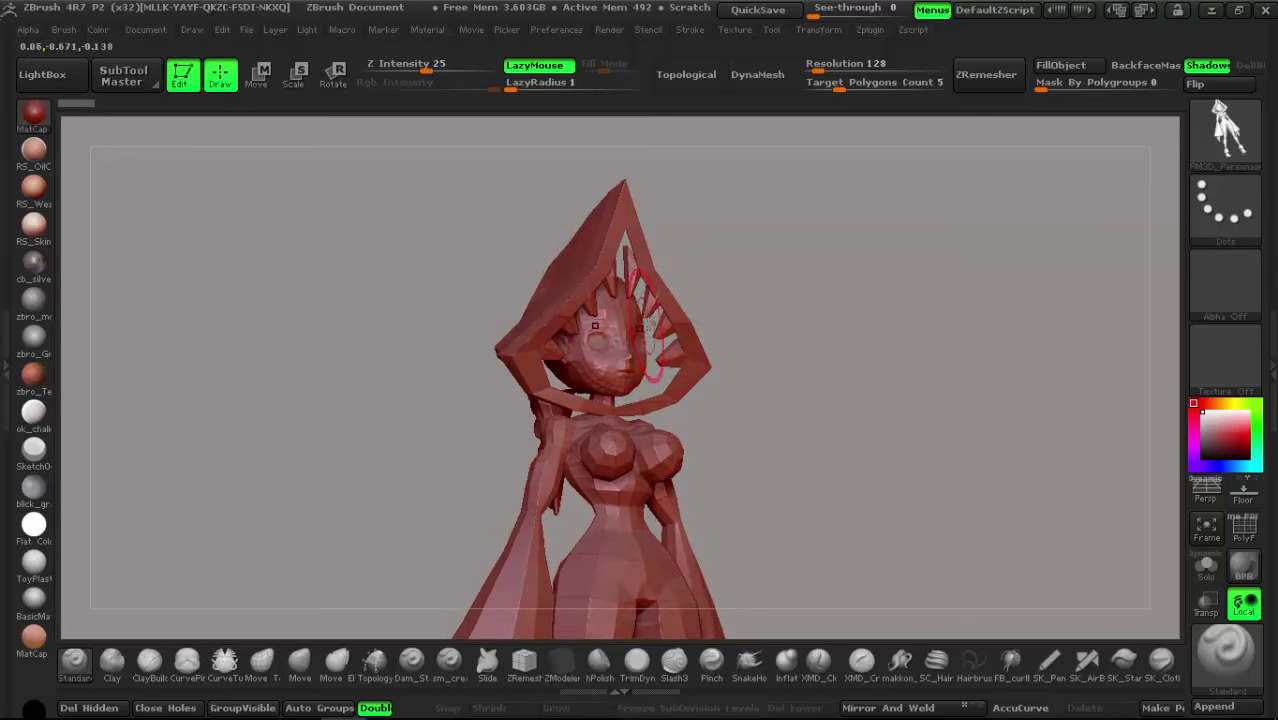
click(1267, 350)
drag(1102, 548, 1096, 418)
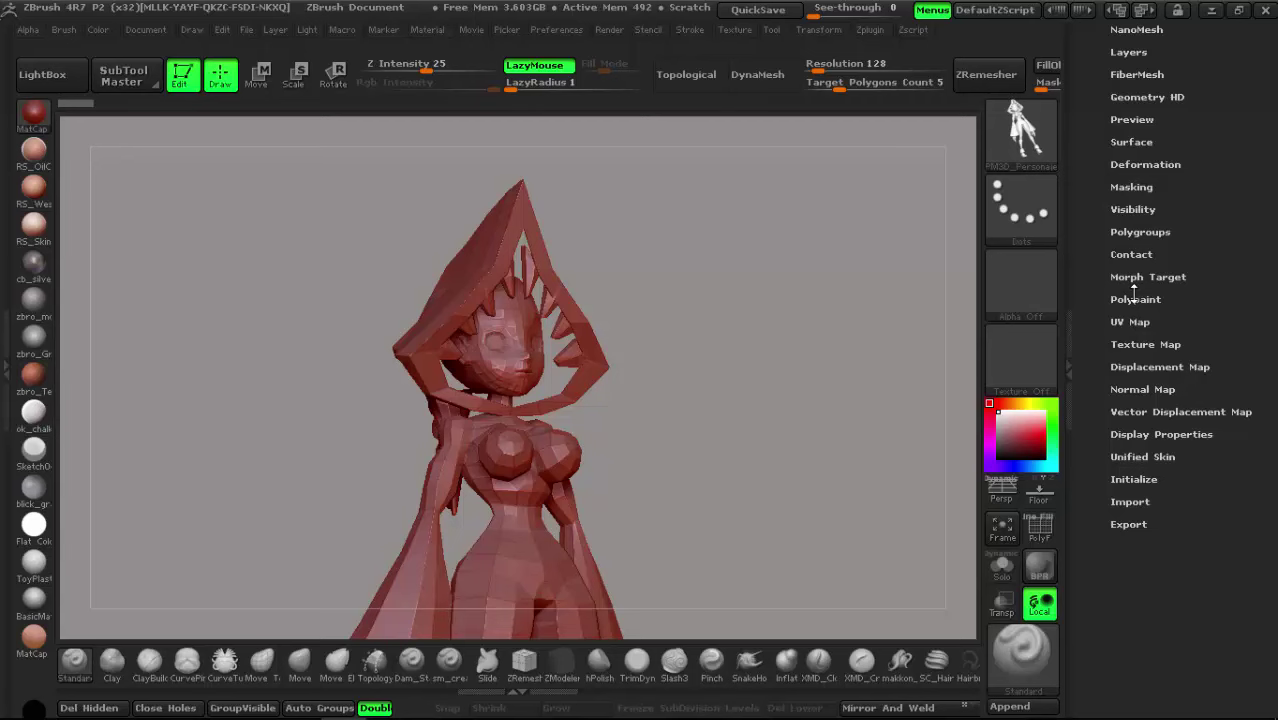
Step: Enable Double in Display Properties so the hood renders double-sided, viewed from the front
click(1141, 434)
click(1124, 490)
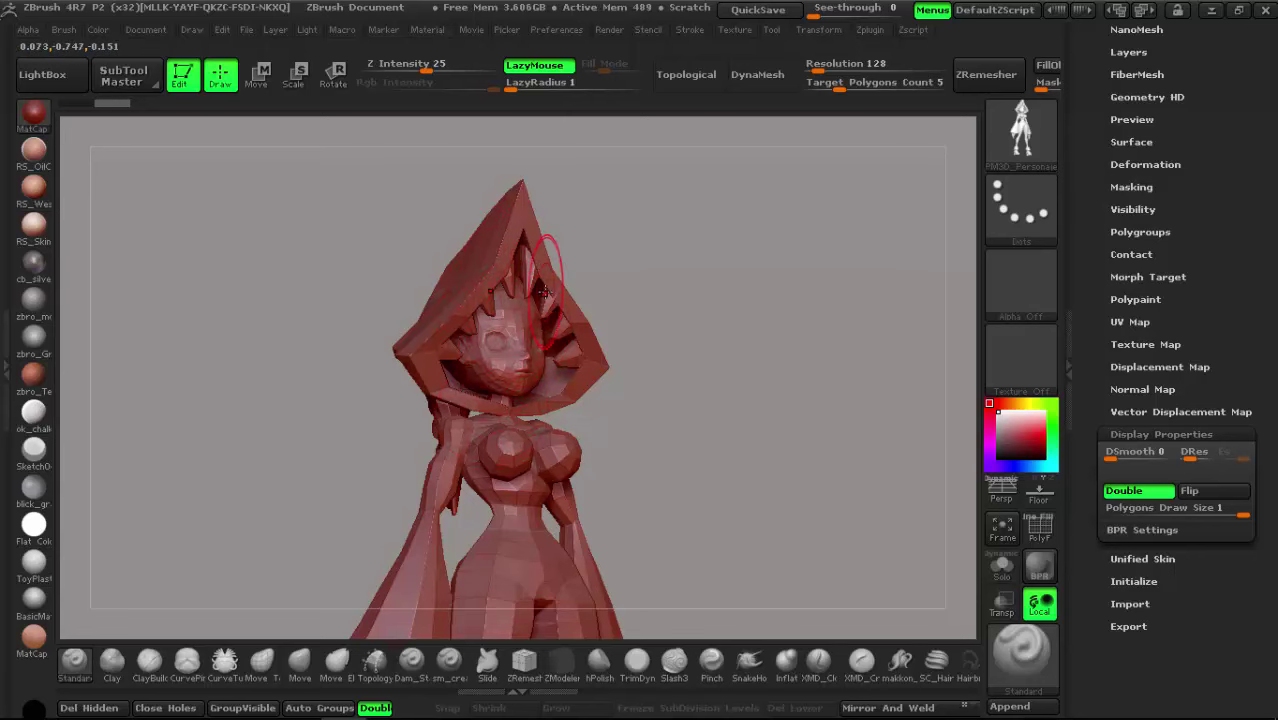
click(1137, 432)
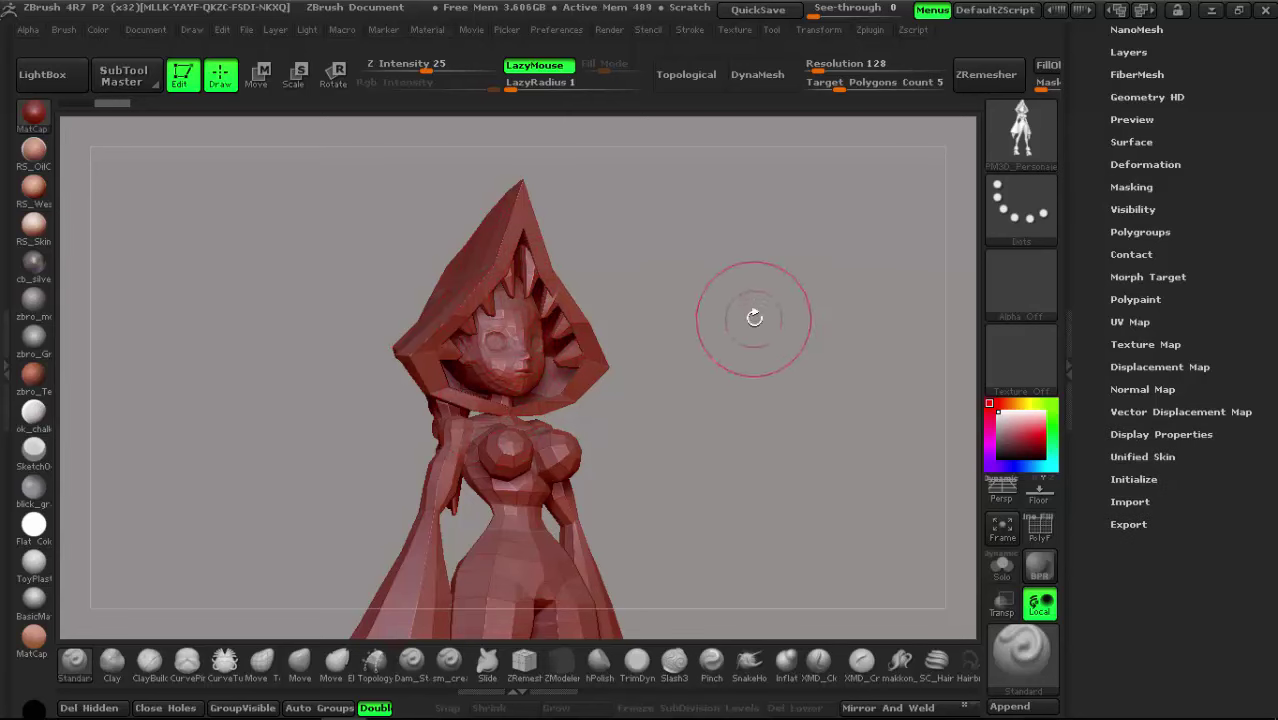
drag(753, 314, 707, 339)
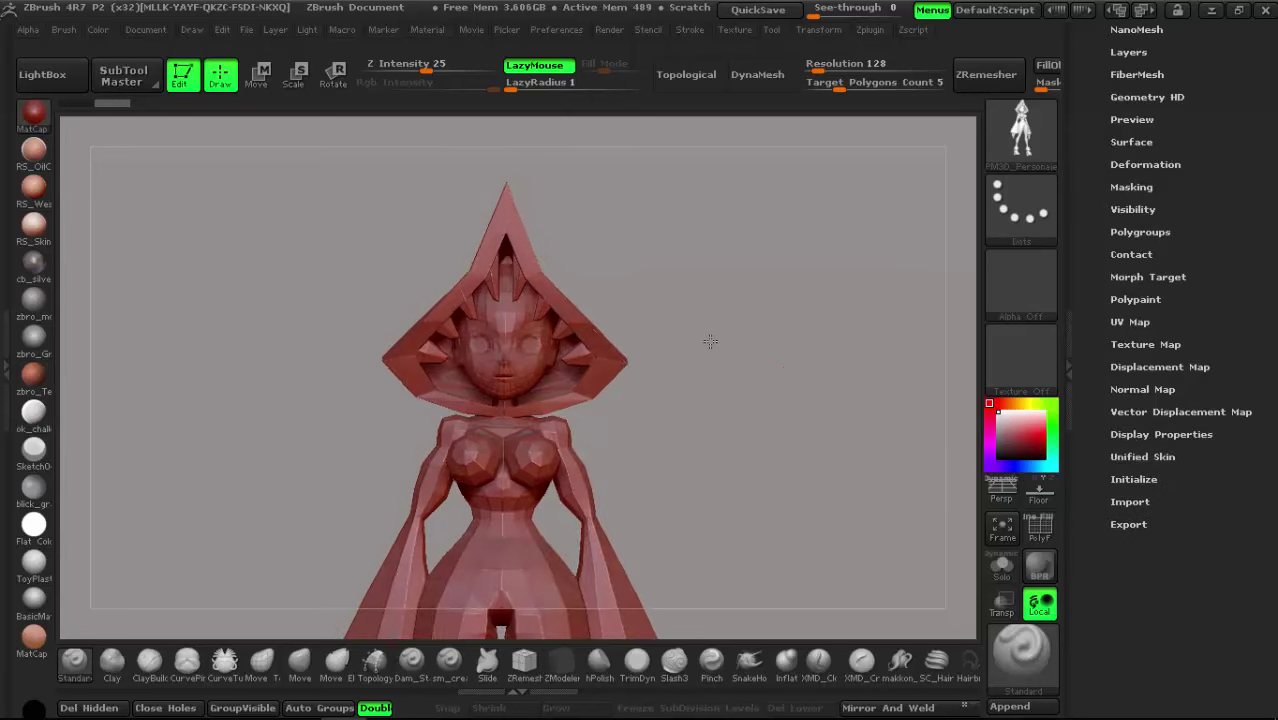
click(1068, 321)
Step: Frame the full body and subdivide the character twice with Ctrl+D
key(f)
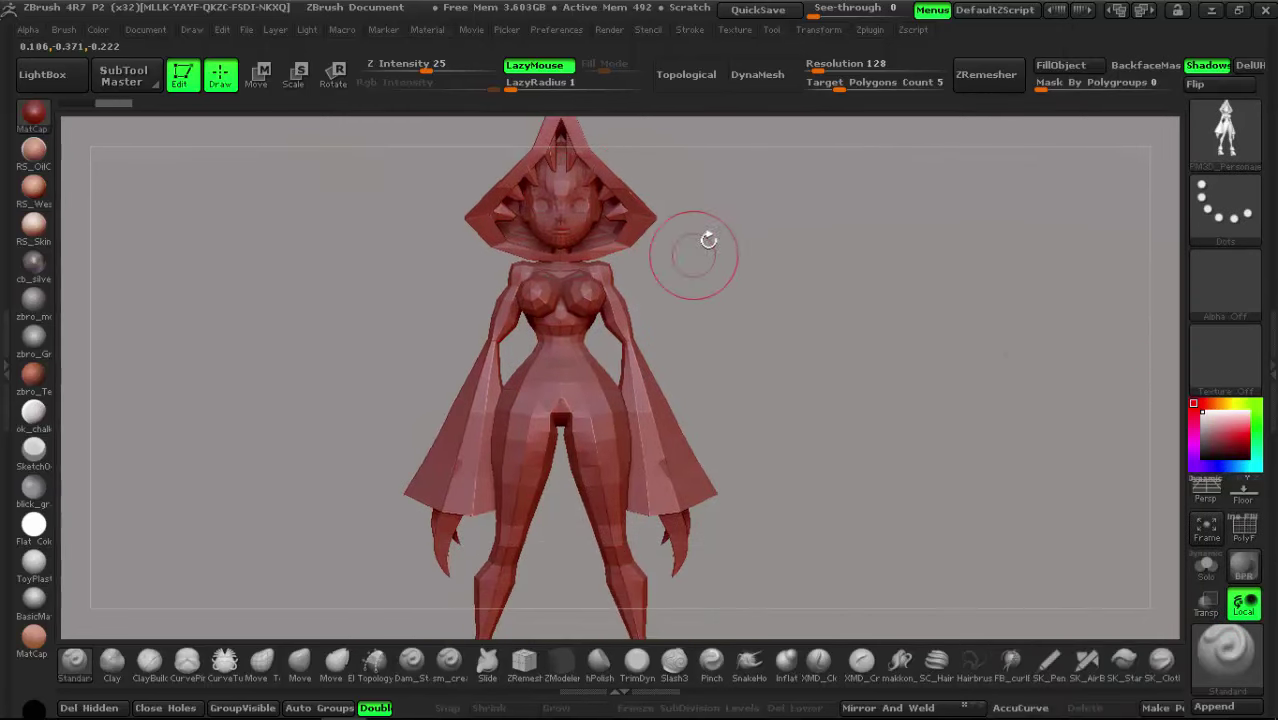
alt+drag(322, 265, 777, 330)
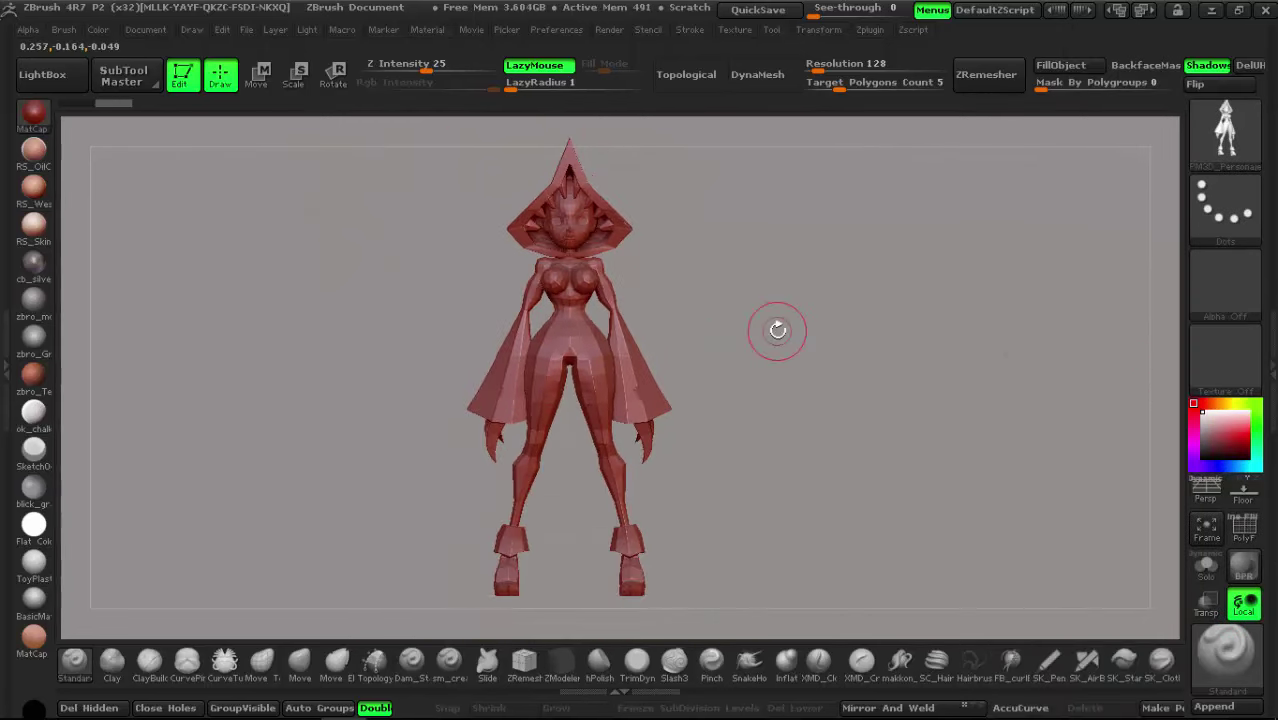
key(ctrl+d)
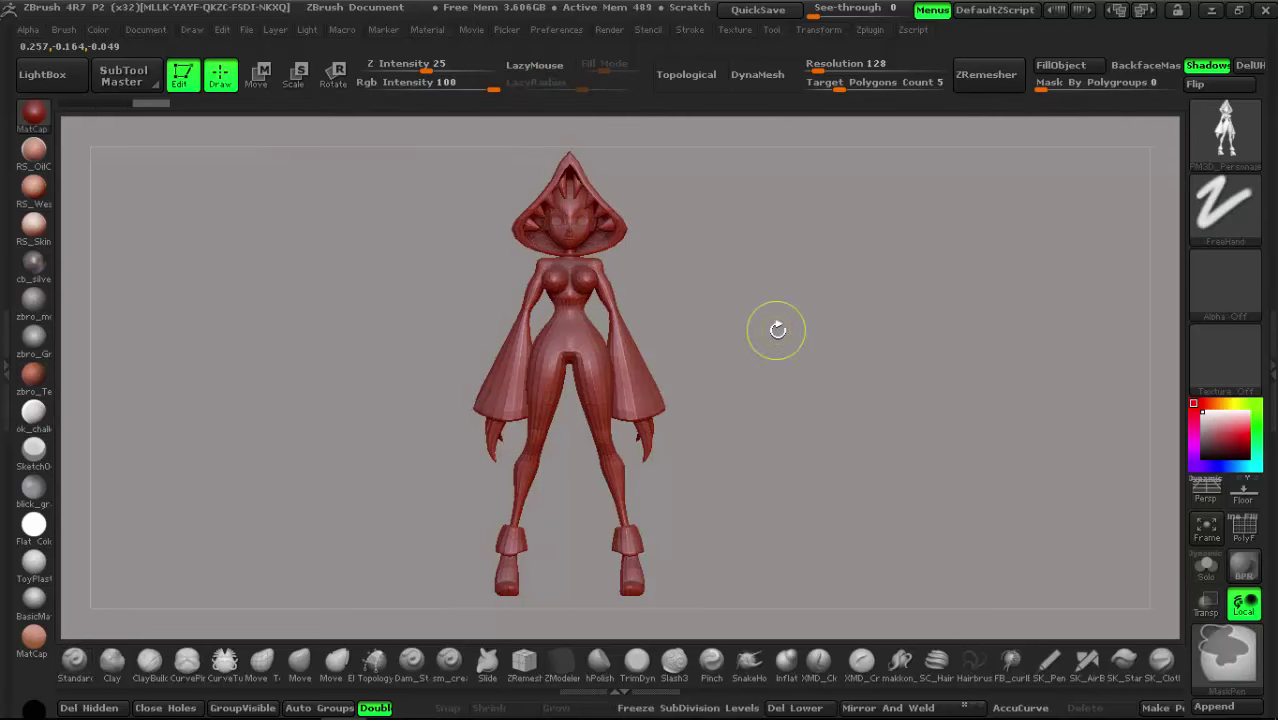
key(ctrl+d)
Step: Orbit and zoom to inspect the subdivided character from back and front
mouse_move(778, 330)
mouse_down()
mouse_move(676, 322)
mouse_move(836, 317)
mouse_up()
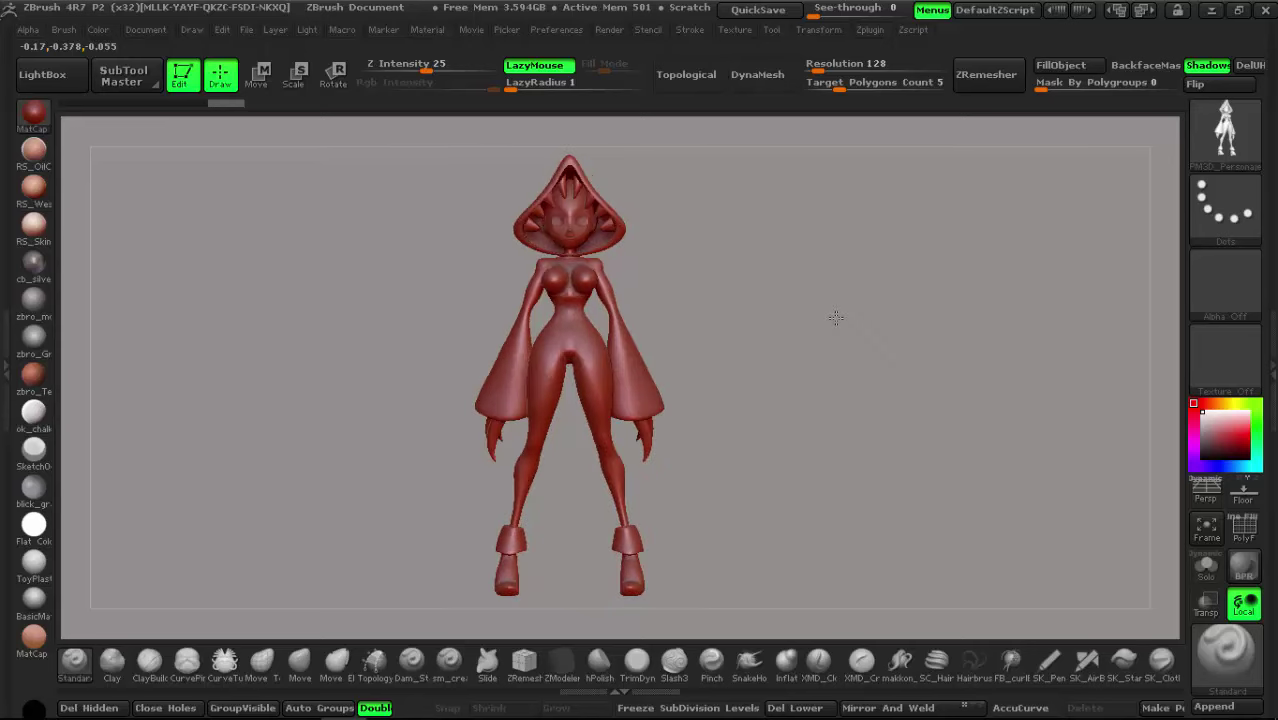
drag(558, 242, 620, 362)
drag(683, 282, 736, 234)
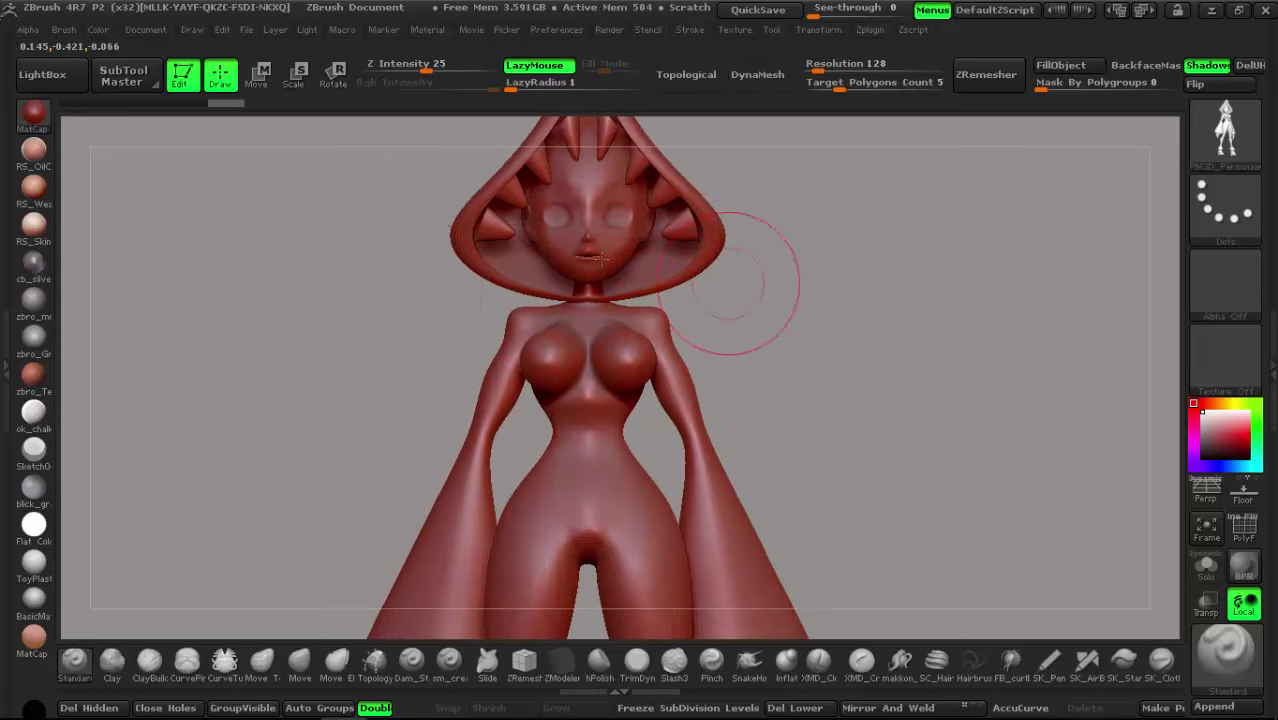
mouse_move(845, 409)
mouse_down()
mouse_move(848, 430)
mouse_move(836, 297)
mouse_up()
drag(735, 511, 750, 474)
drag(668, 350, 670, 285)
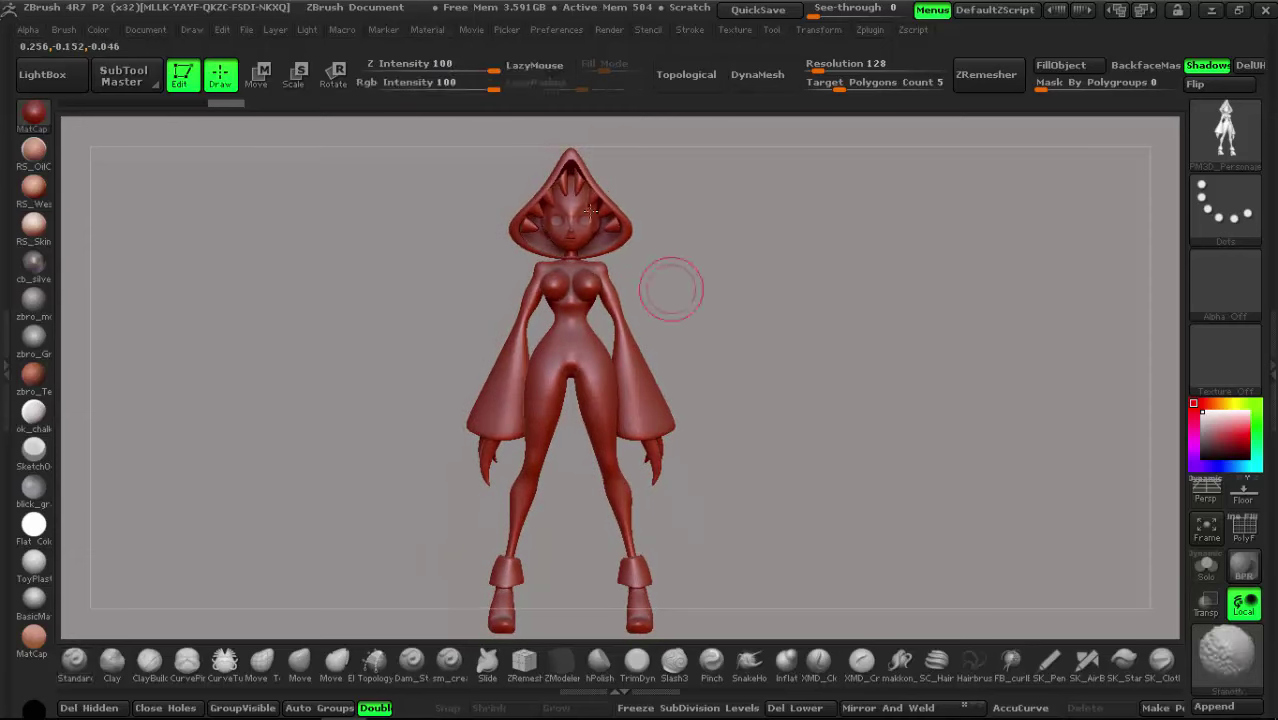
drag(745, 371, 1216, 368)
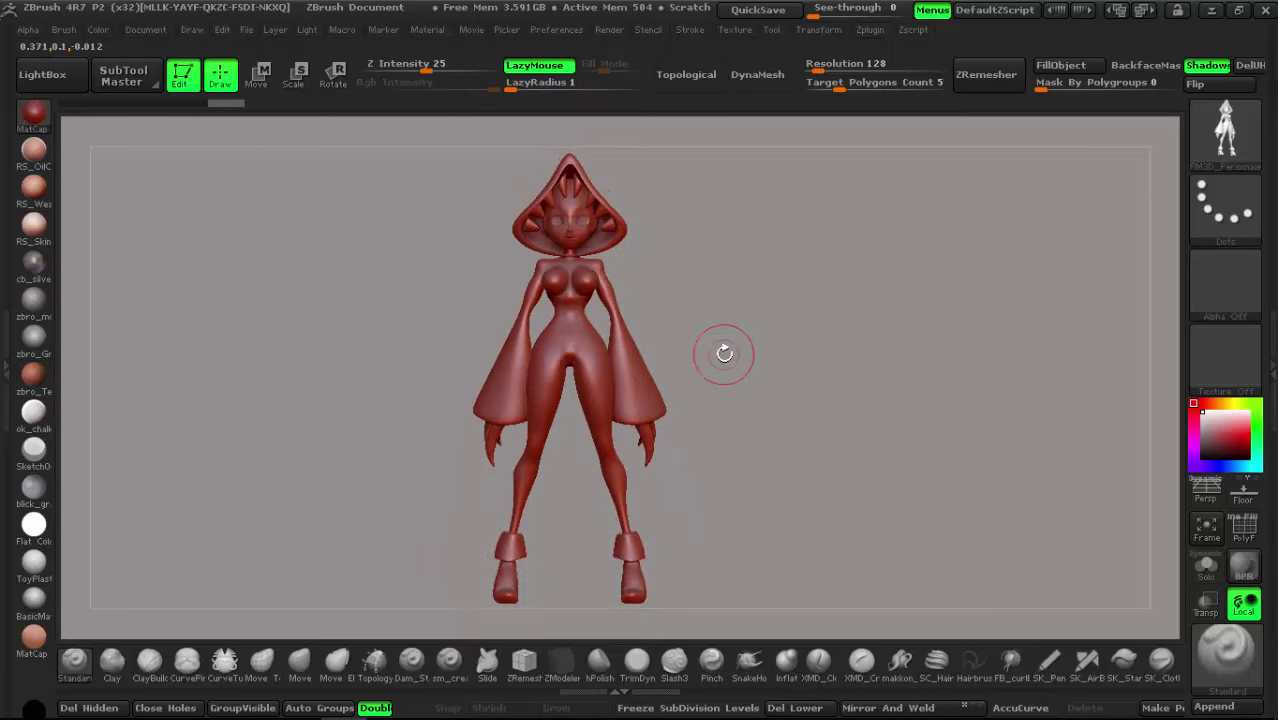
click(1268, 330)
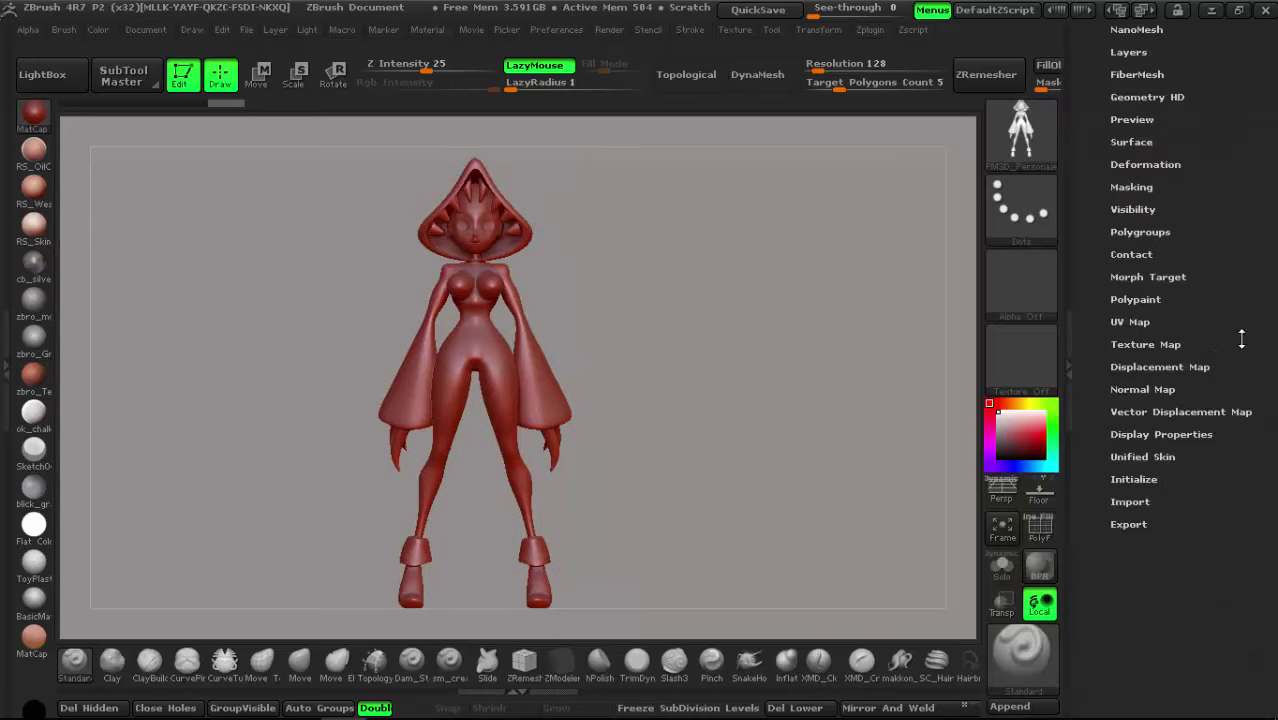
Step: Store the smoothed shape with StoreMT in the Morph Target subpalette
click(1132, 277)
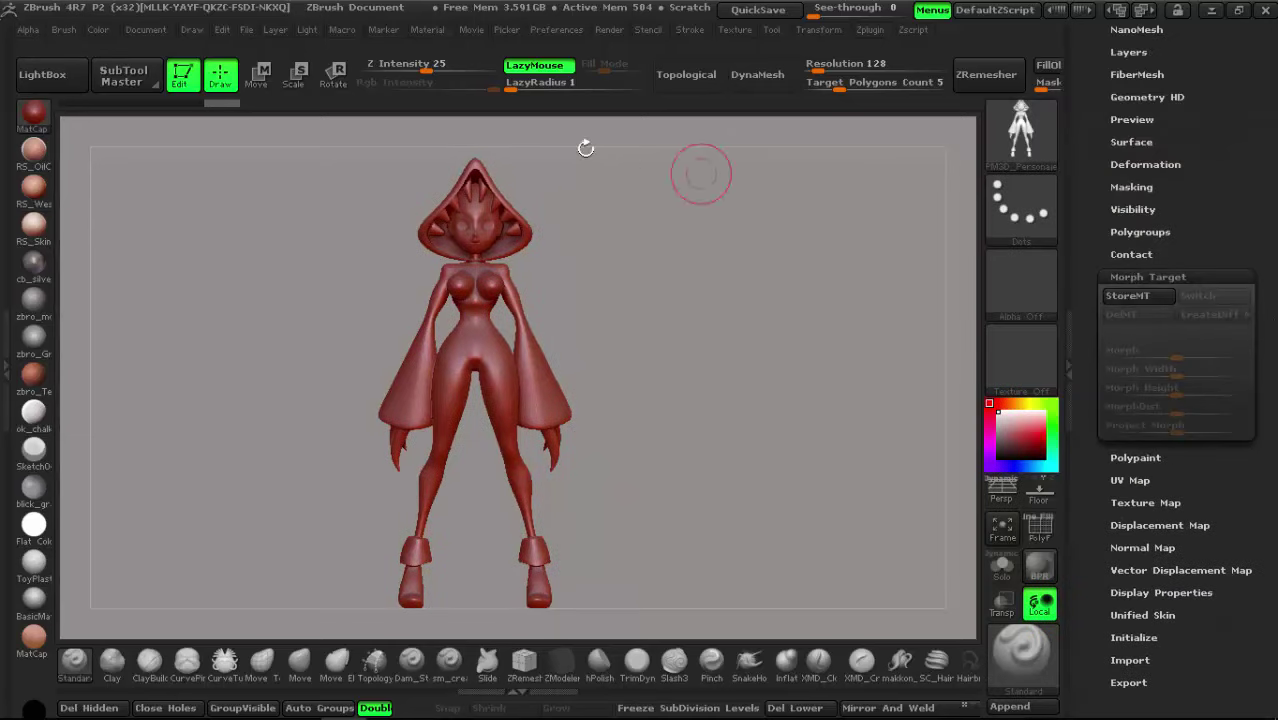
click(1130, 296)
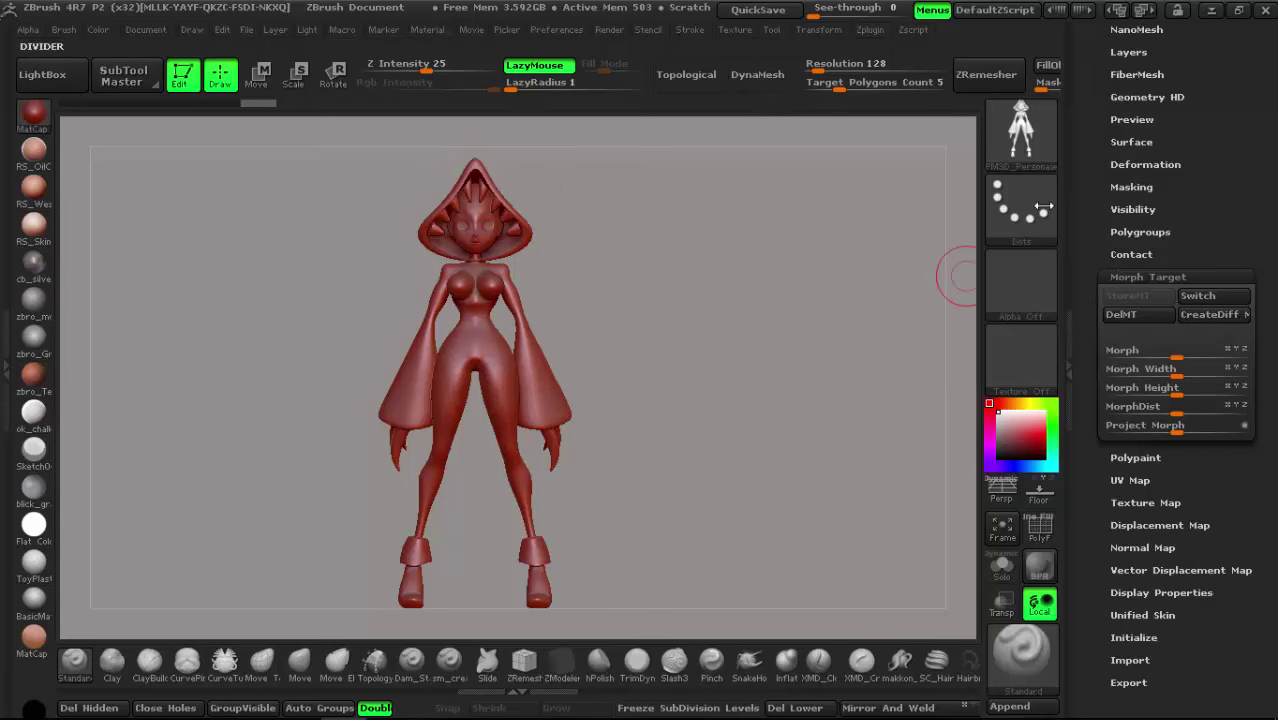
mouse_move(660, 358)
mouse_down()
mouse_move(650, 366)
mouse_move(571, 297)
mouse_up()
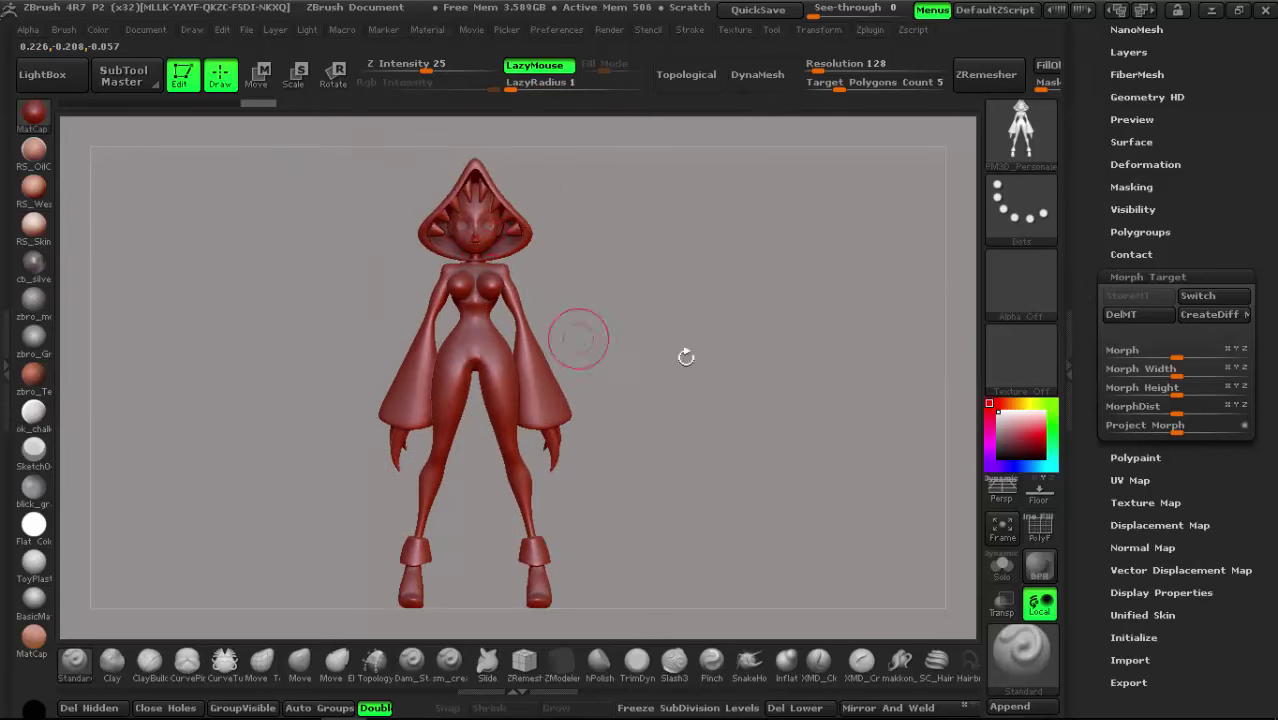
drag(685, 357, 588, 347)
Step: Switch the model to a light clay material and turn off shadow rendering
click(31, 160)
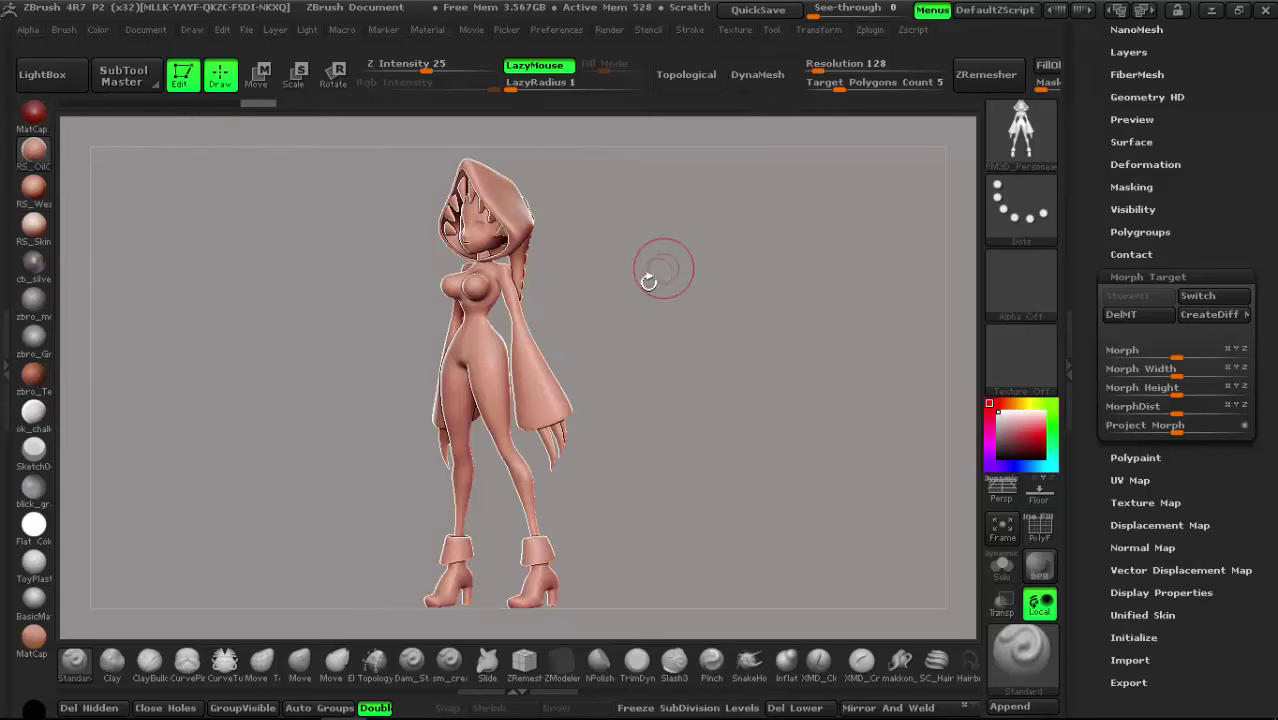
click(1072, 325)
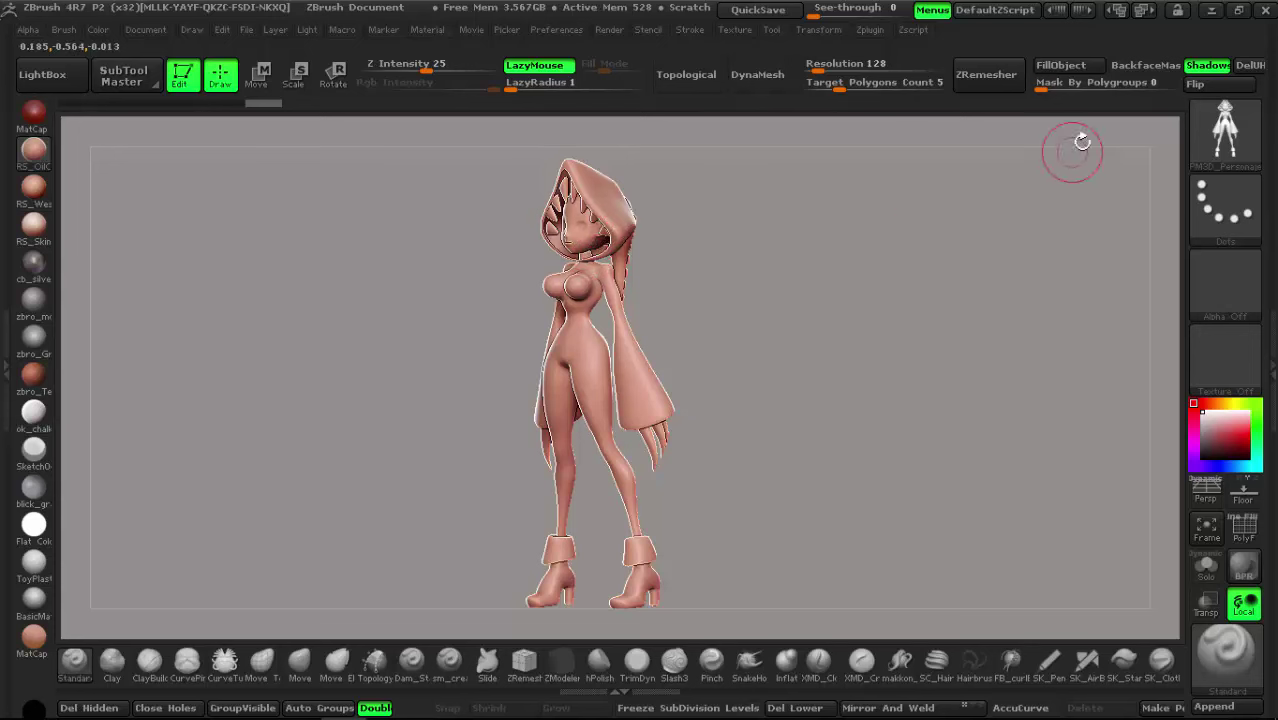
click(1207, 65)
Step: Reframe the whole figure in a straight front view beside the Tool palette
mouse_move(650, 300)
alt+mouse_down()
mouse_move(675, 468)
mouse_move(686, 376)
alt+mouse_up()
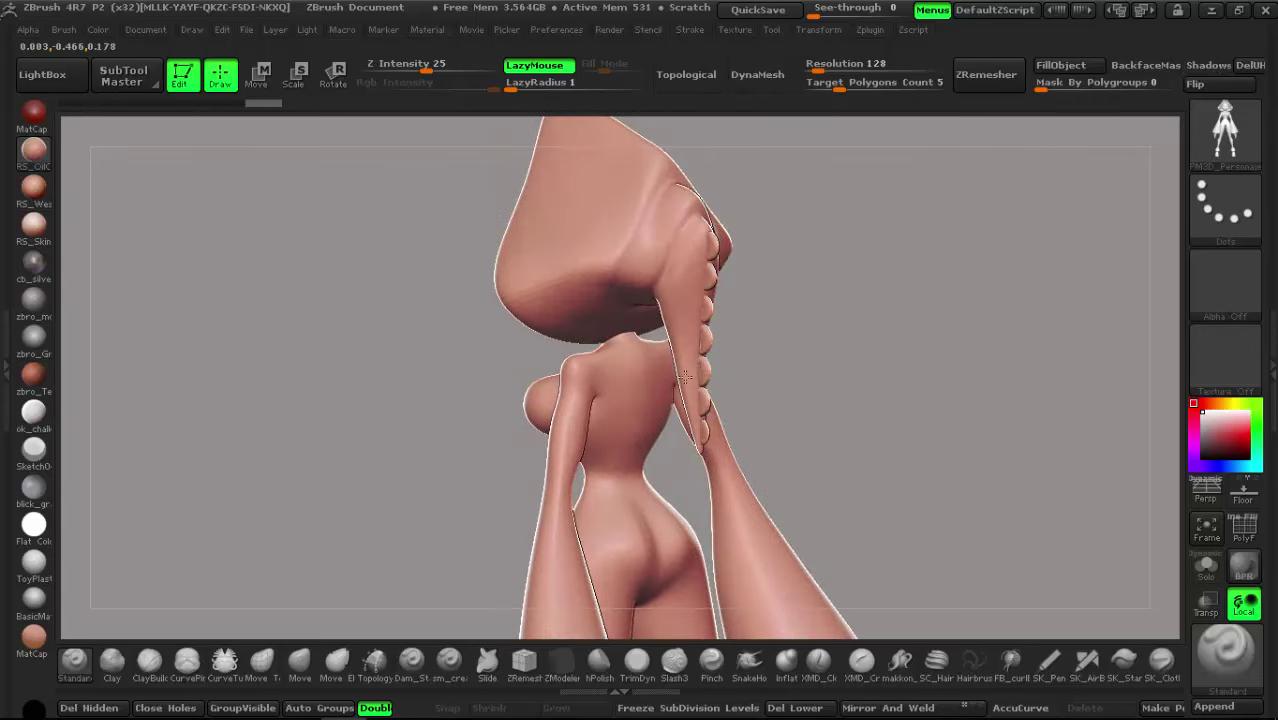
drag(686, 376, 839, 371)
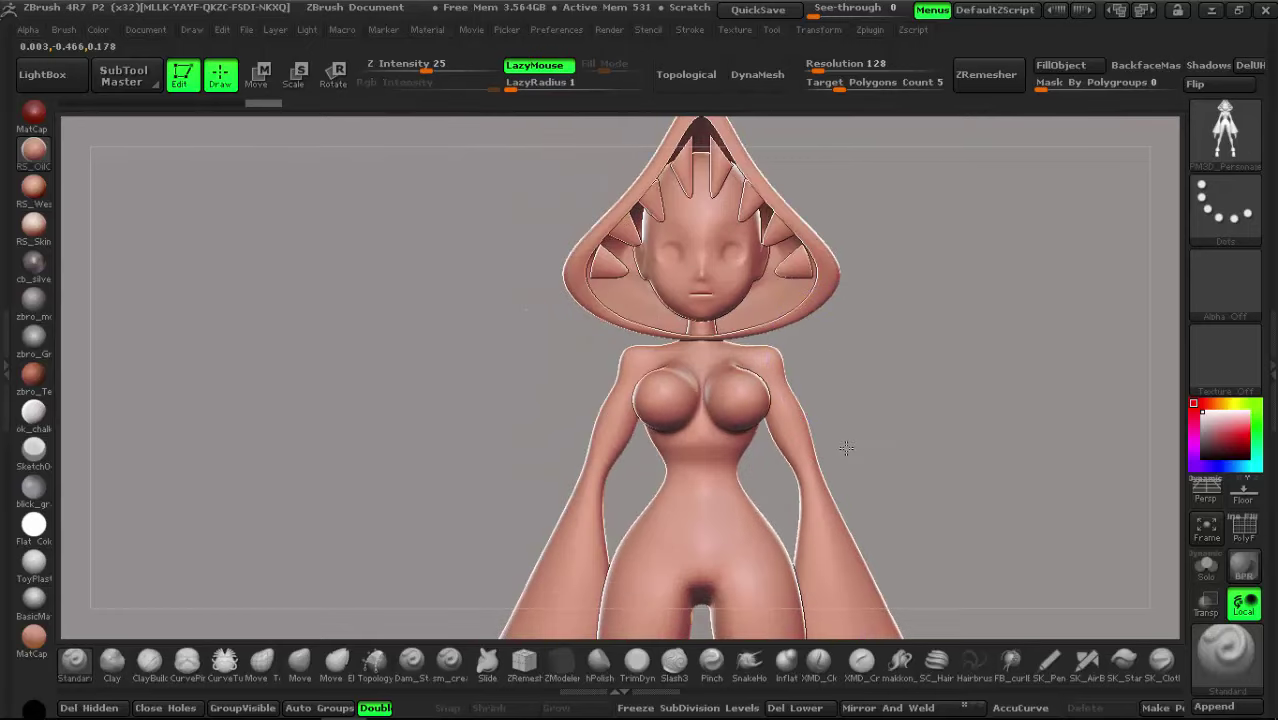
mouse_move(846, 448)
alt+mouse_down()
mouse_move(876, 422)
mouse_move(725, 354)
alt+mouse_up()
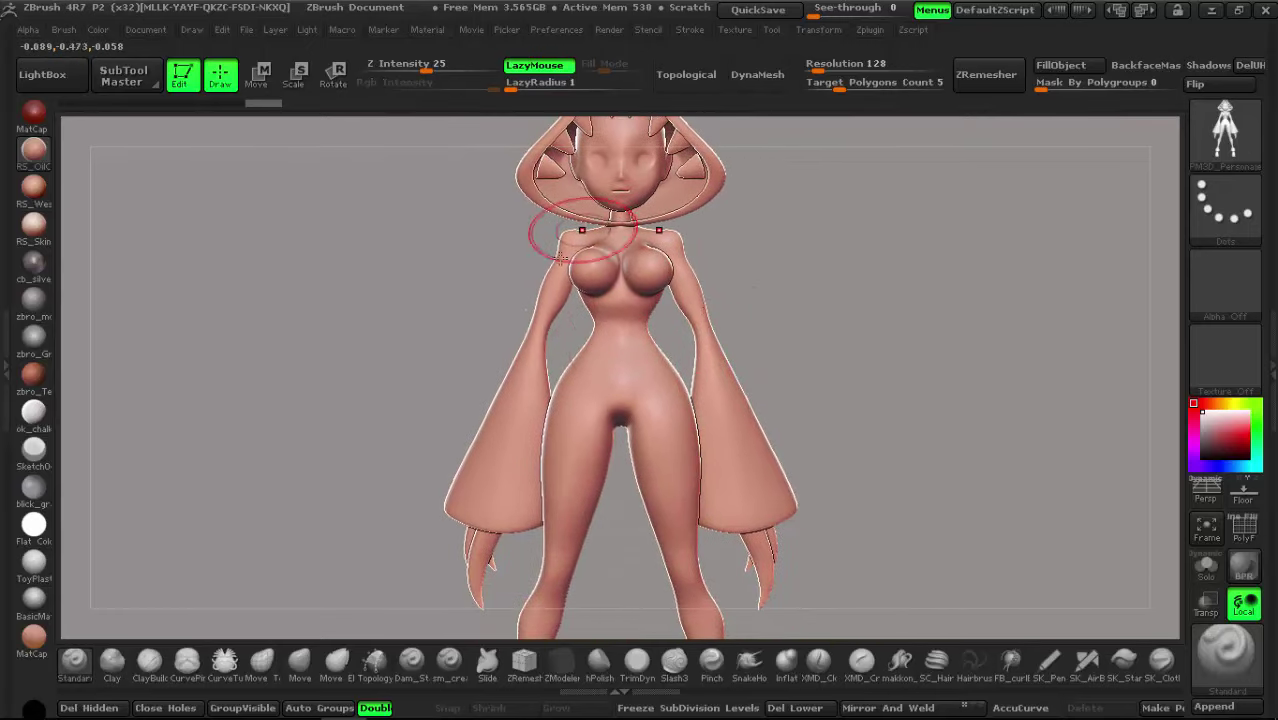
click(1271, 344)
drag(1096, 187, 1096, 233)
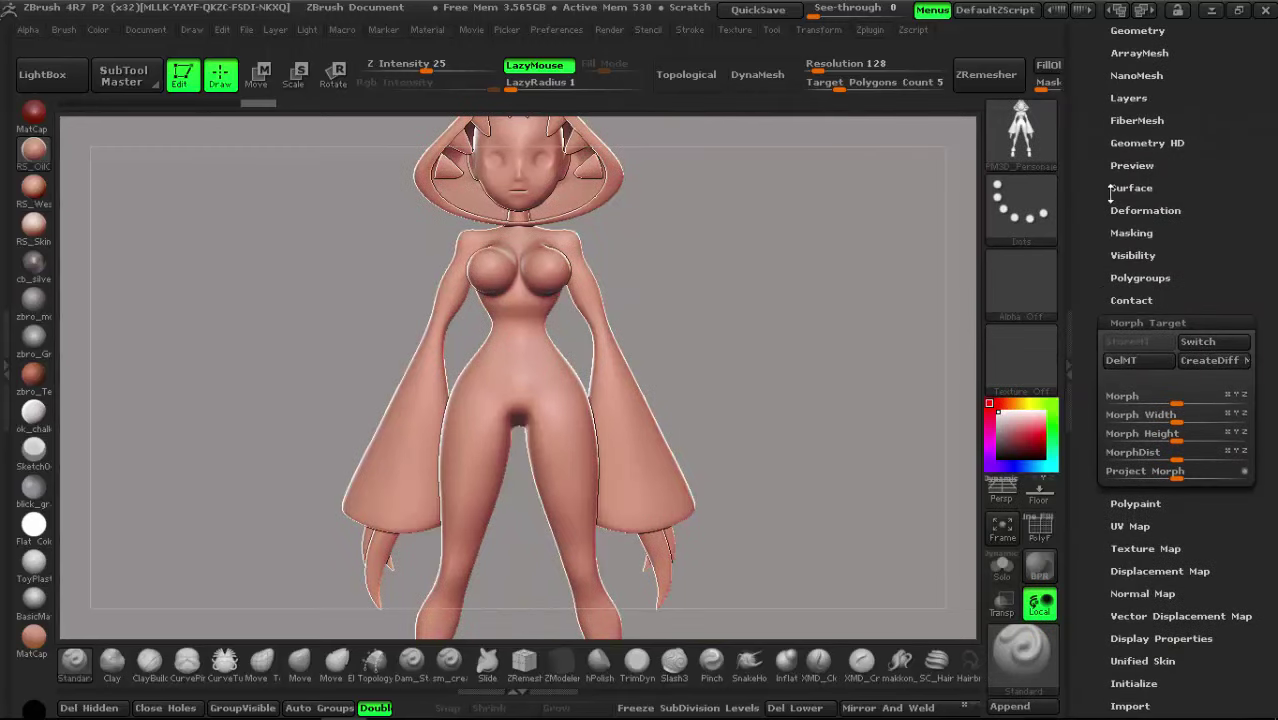
Step: Add a new sculpting layer in Tool > Layers and name it 'Edicion 1'
click(1128, 98)
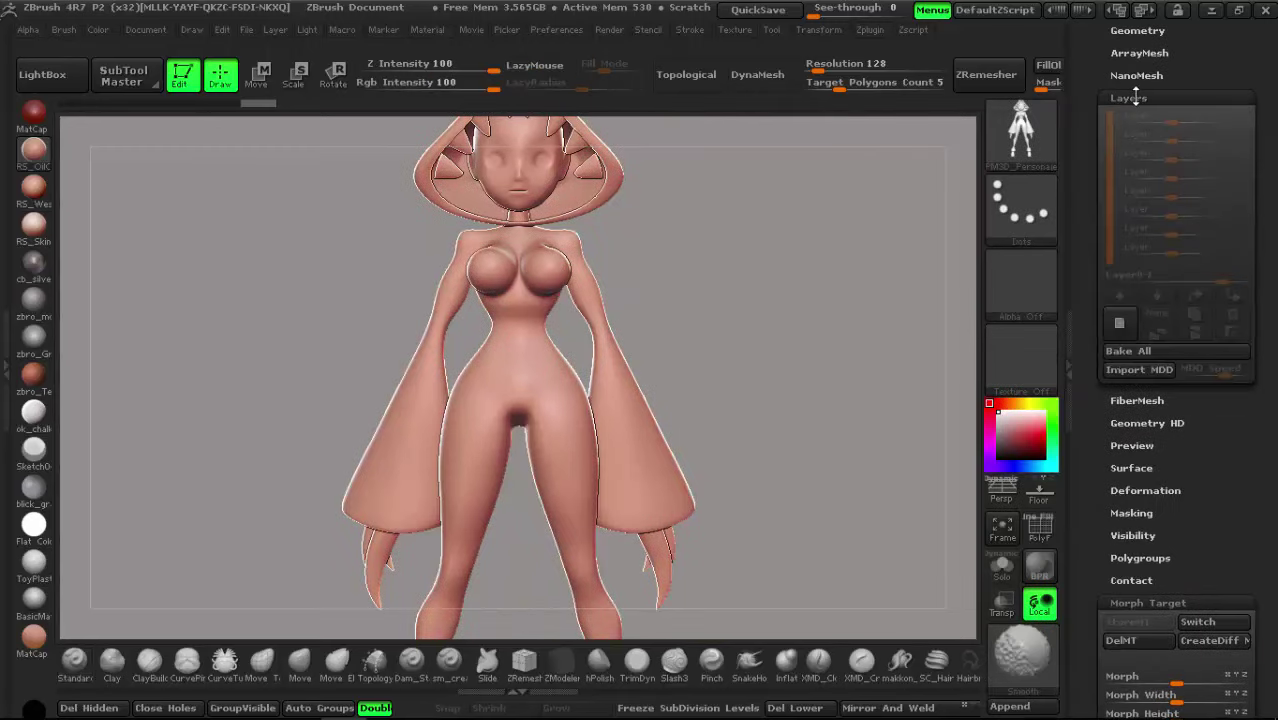
click(1120, 323)
mouse_move(1160, 116)
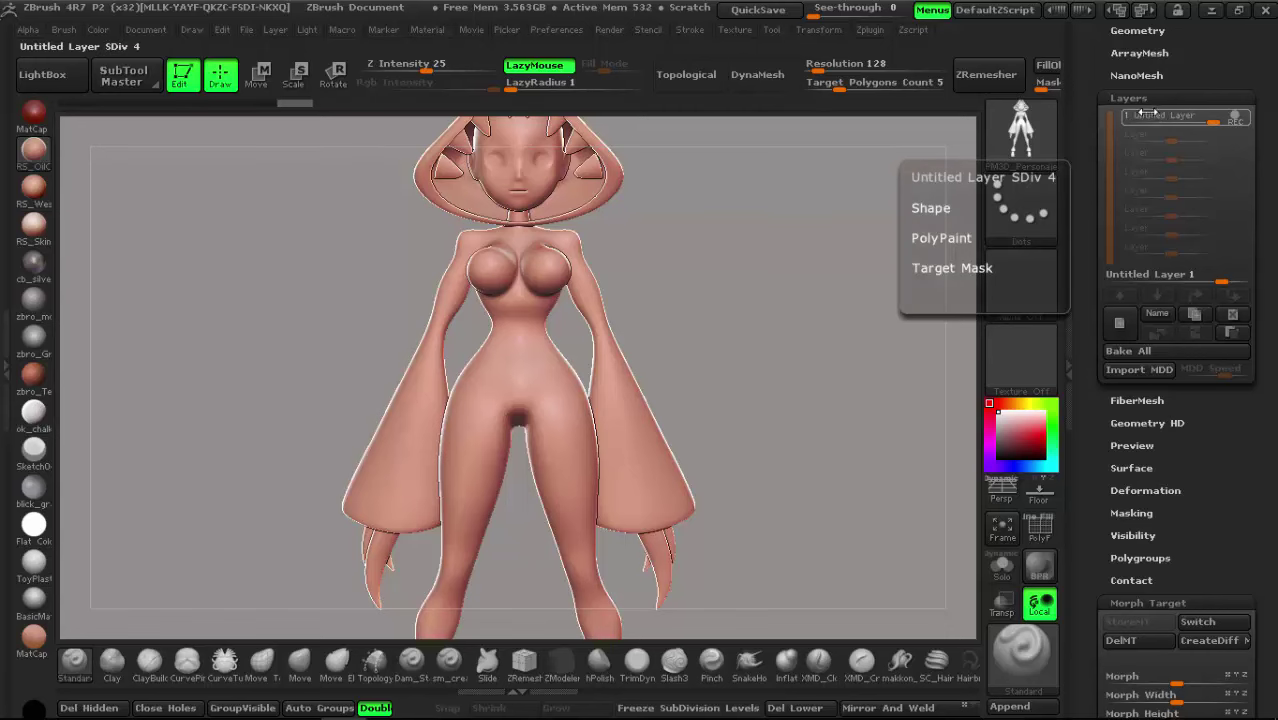
click(1157, 314)
text(Edicion)
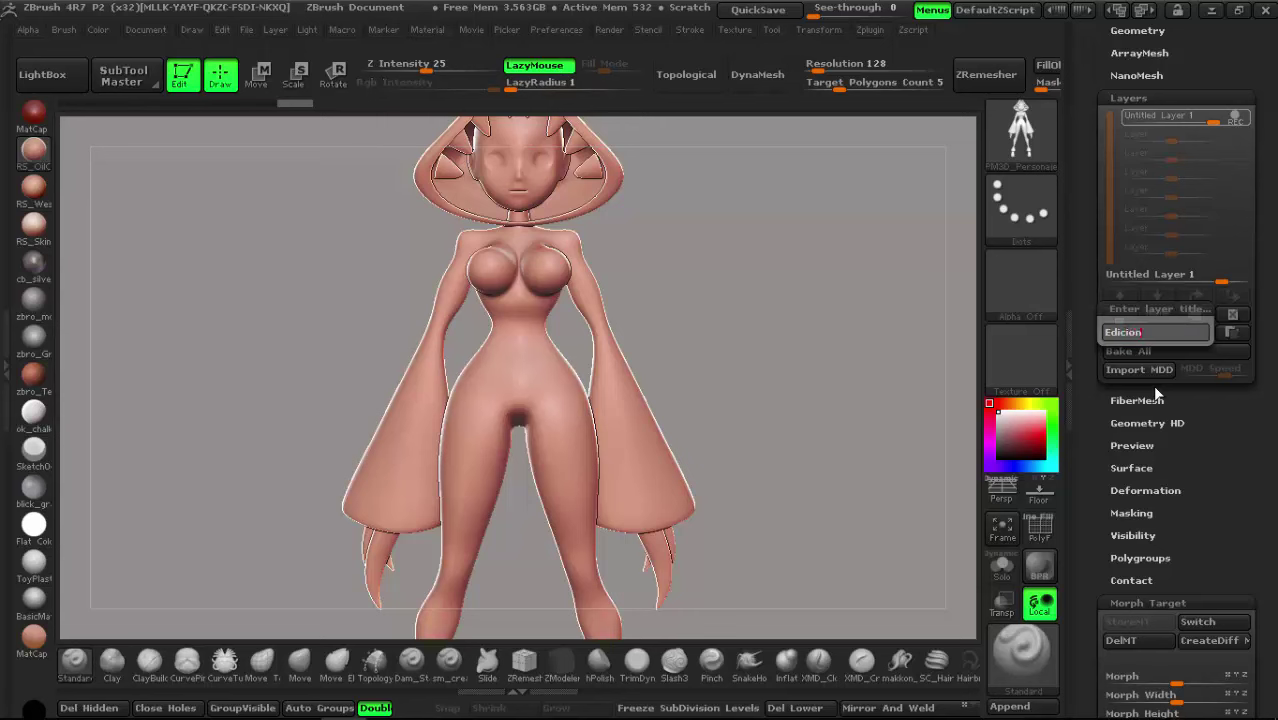
key(Return)
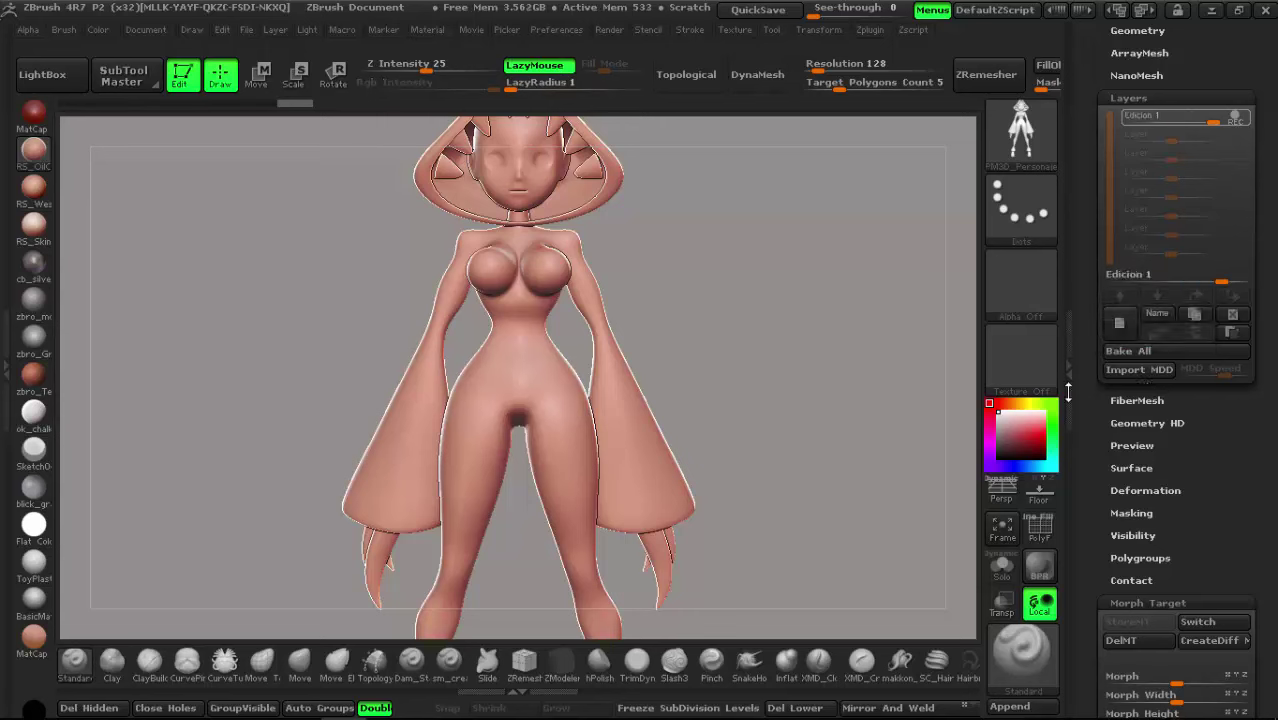
Step: Build up the hips and lower torso with ClayBuildup at Z Intensity 4 and LazyMouse on
mouse_move(685, 329)
mouse_down()
mouse_move(563, 377)
mouse_move(461, 389)
mouse_move(85, 527)
mouse_up()
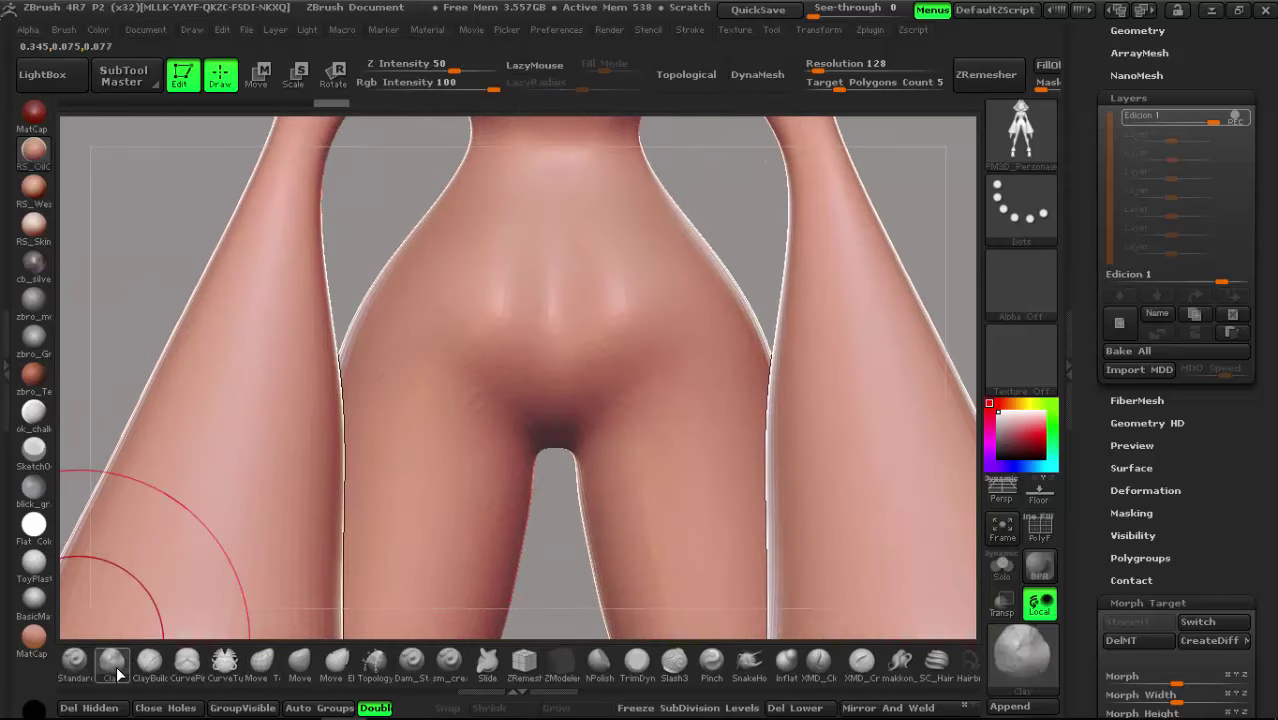
click(151, 663)
drag(429, 70, 401, 63)
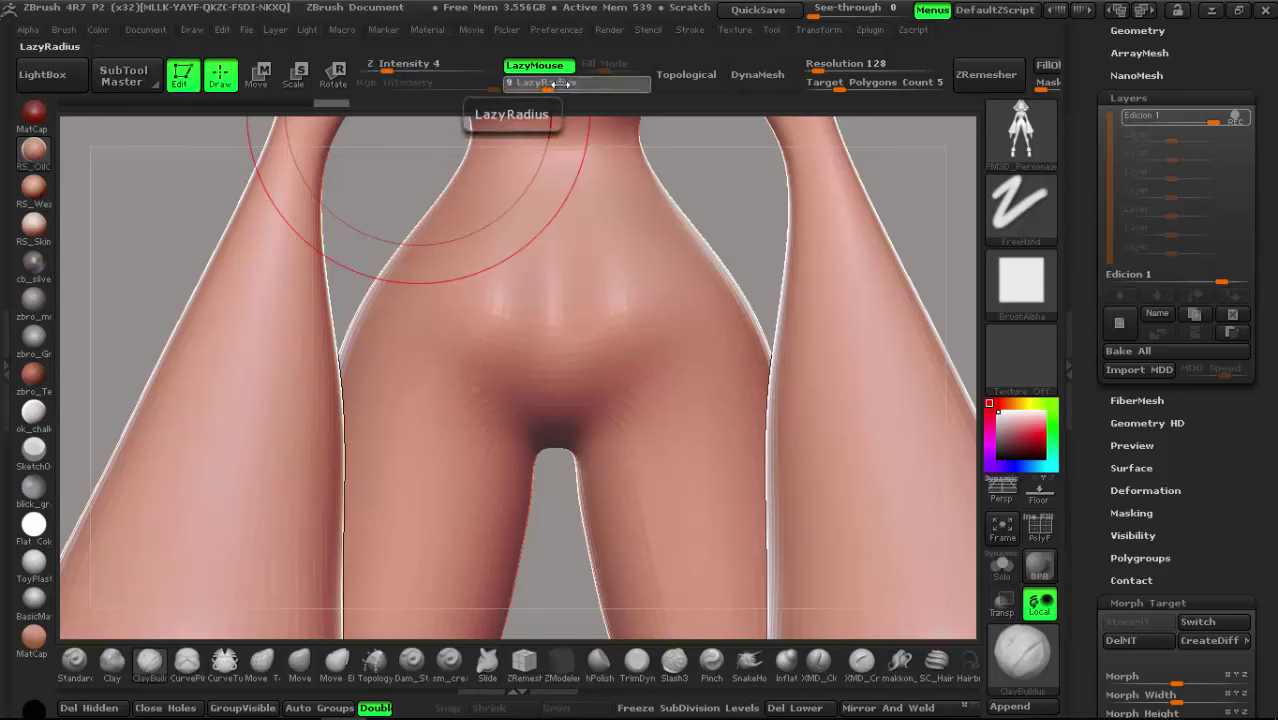
drag(510, 86, 575, 84)
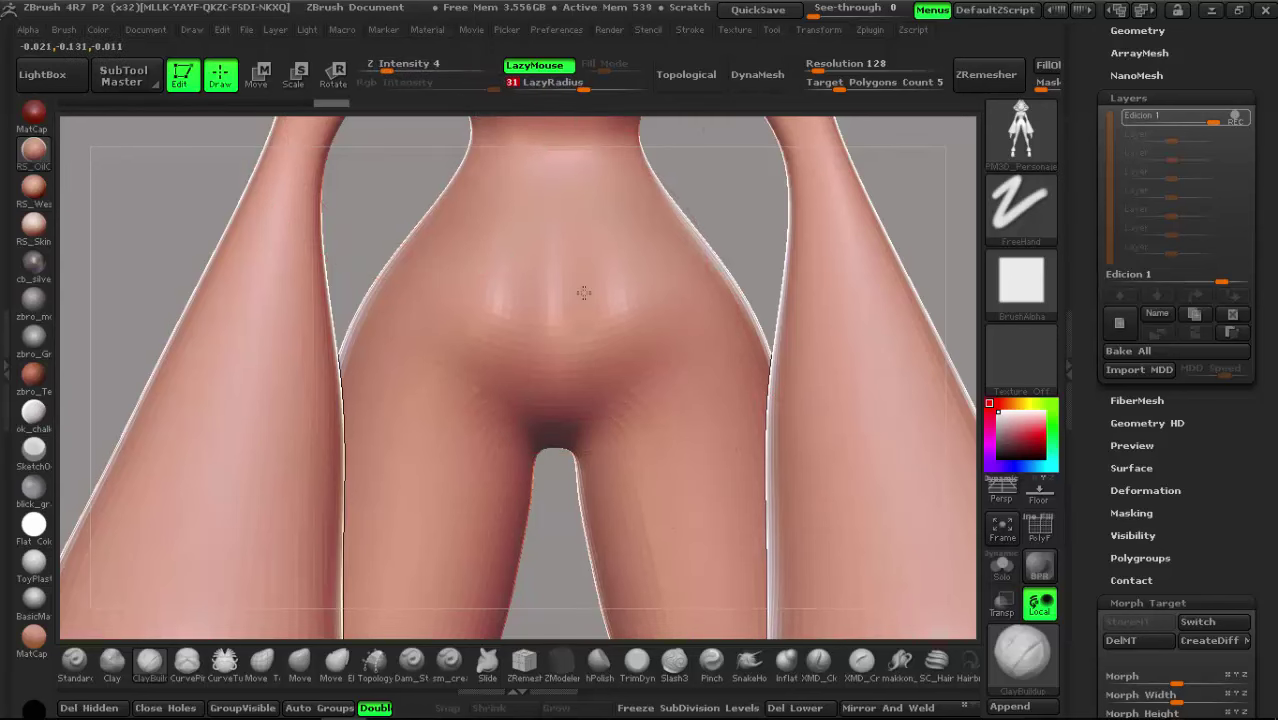
key(space)
drag(530, 258, 530, 312)
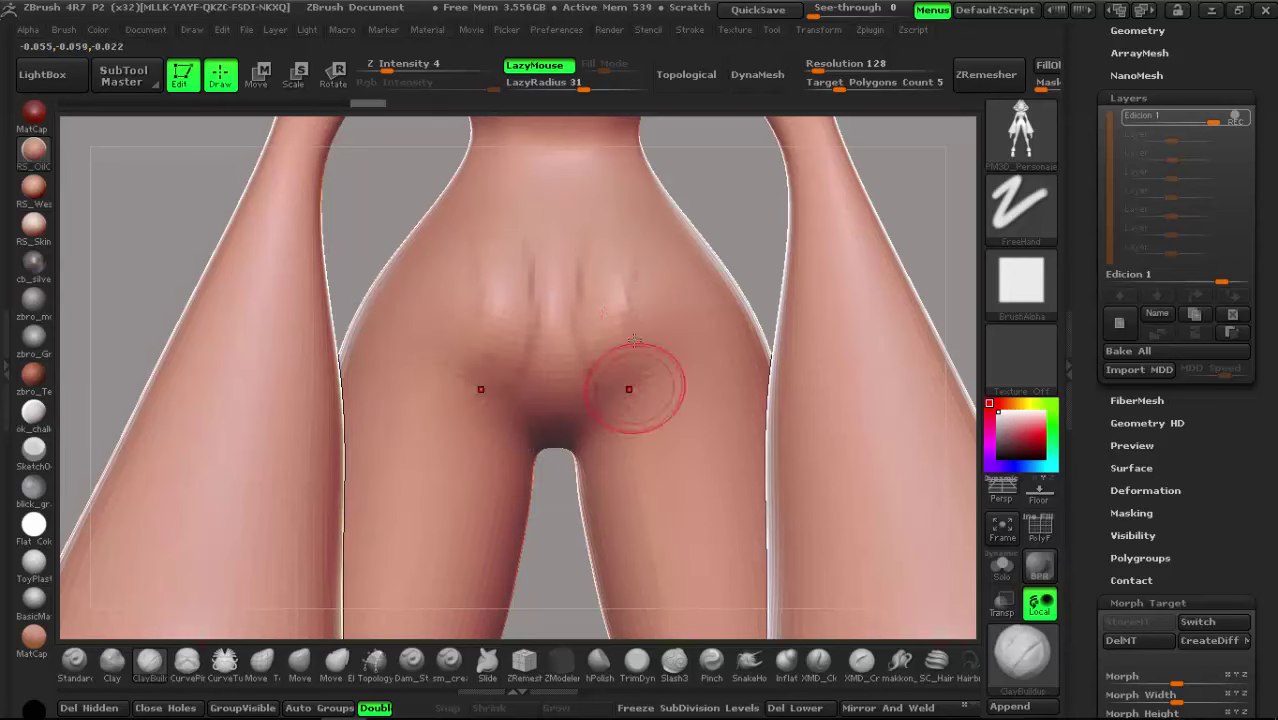
mouse_move(578, 258)
mouse_down()
mouse_move(633, 379)
mouse_move(620, 372)
mouse_move(648, 308)
mouse_move(659, 391)
mouse_up()
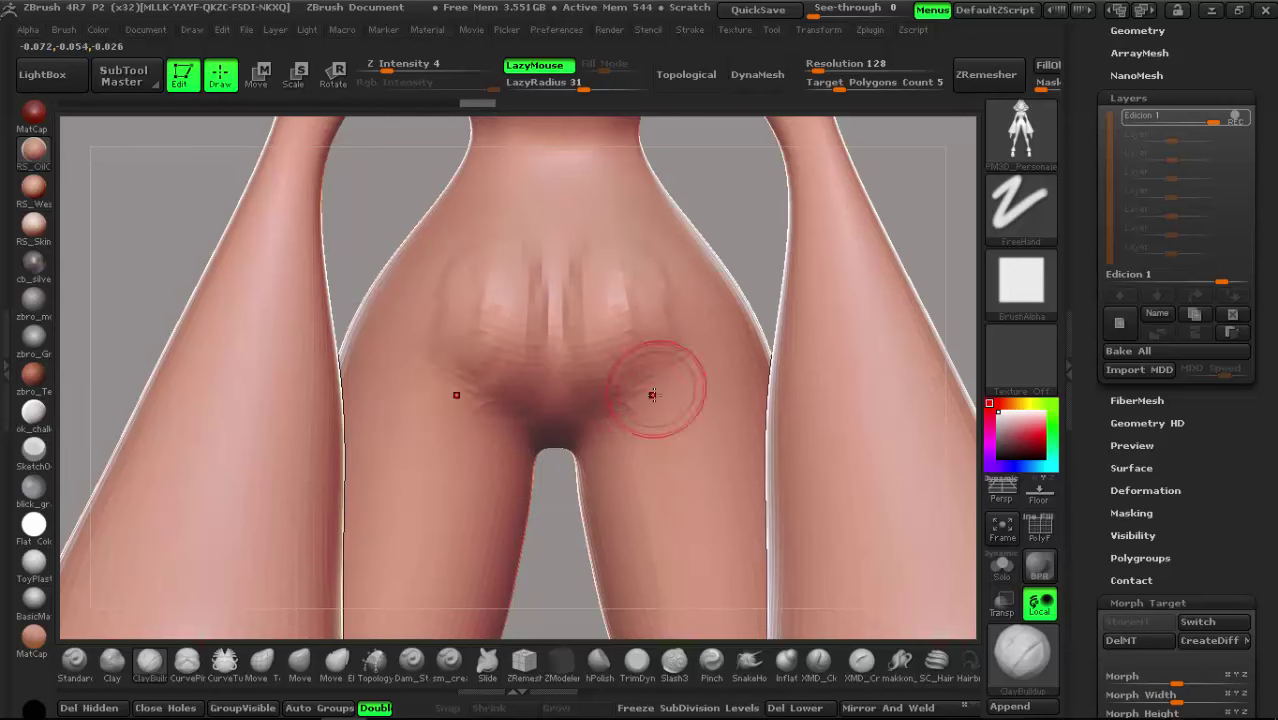
drag(672, 230, 702, 348)
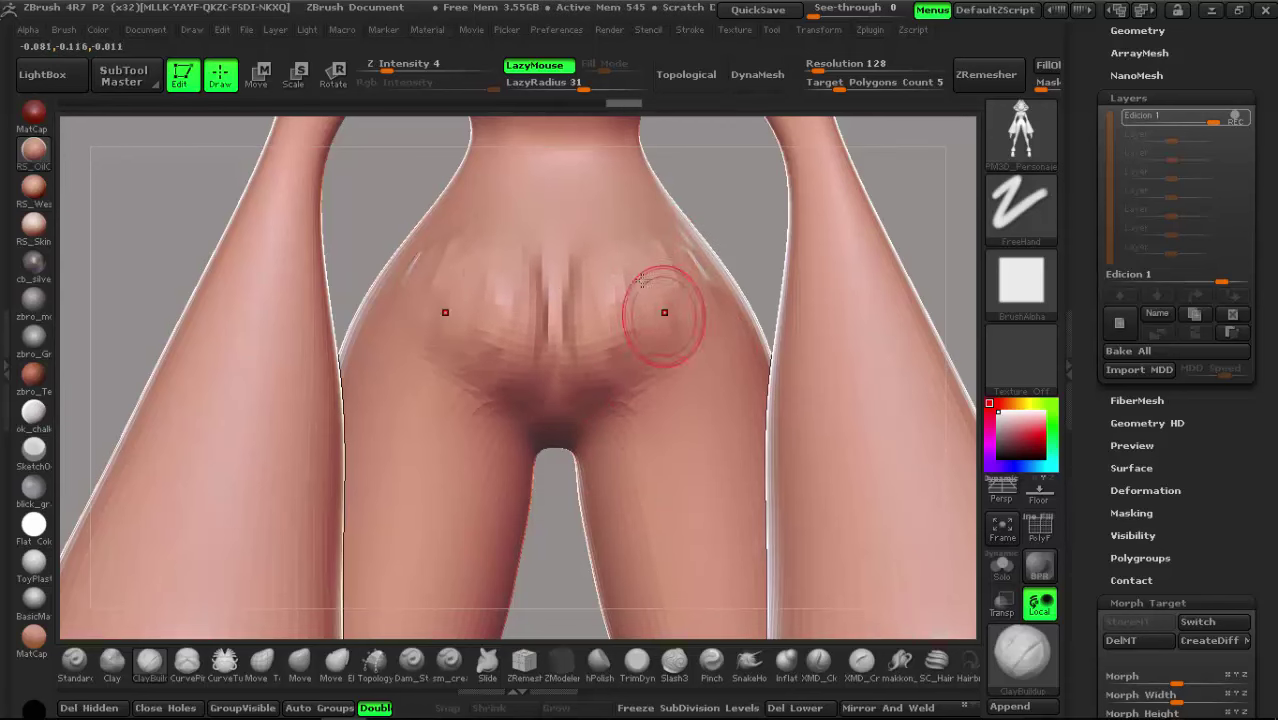
Step: Shift-smooth the lower torso at a new strength, then return to ClayBuildup
key(shift)
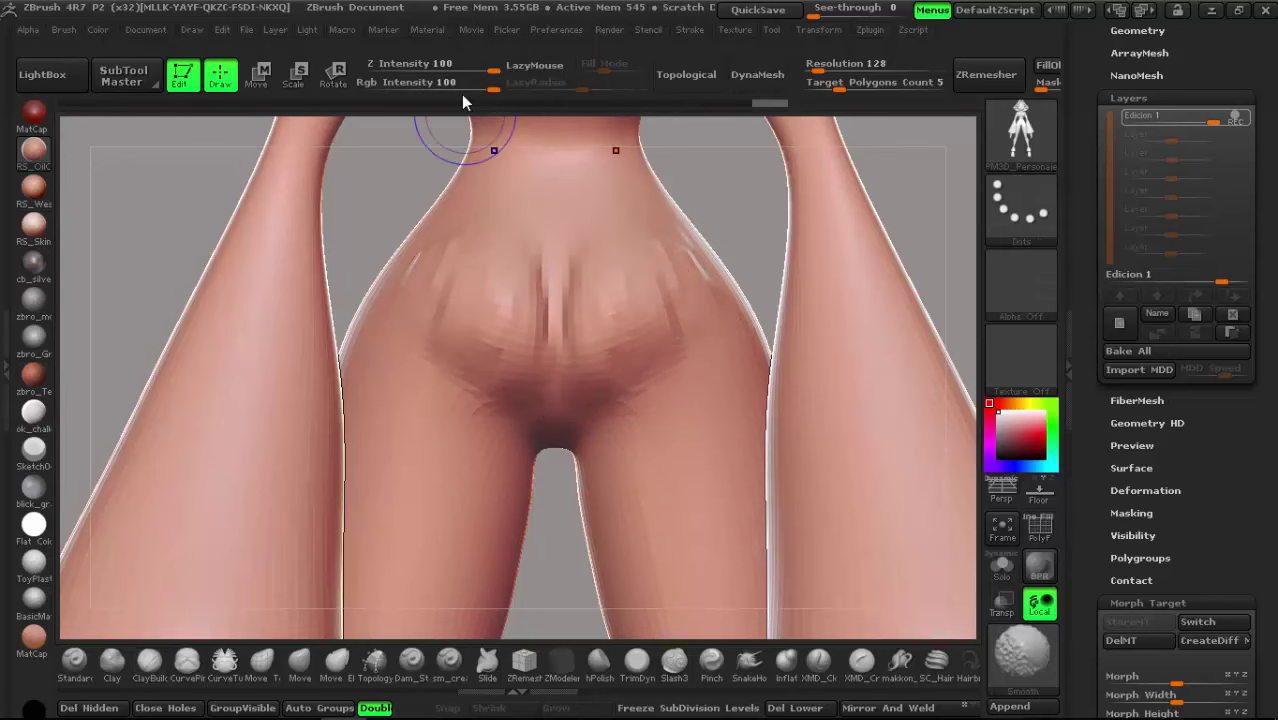
click(425, 64)
text(27)
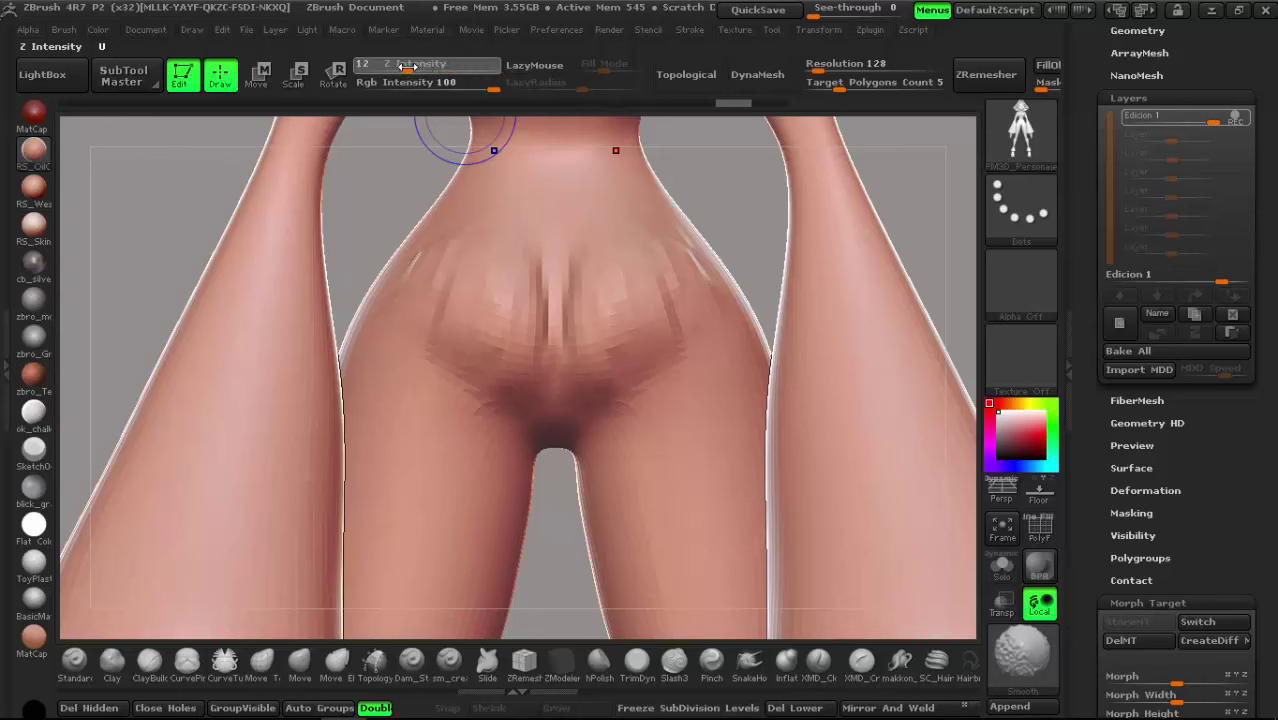
key(Return)
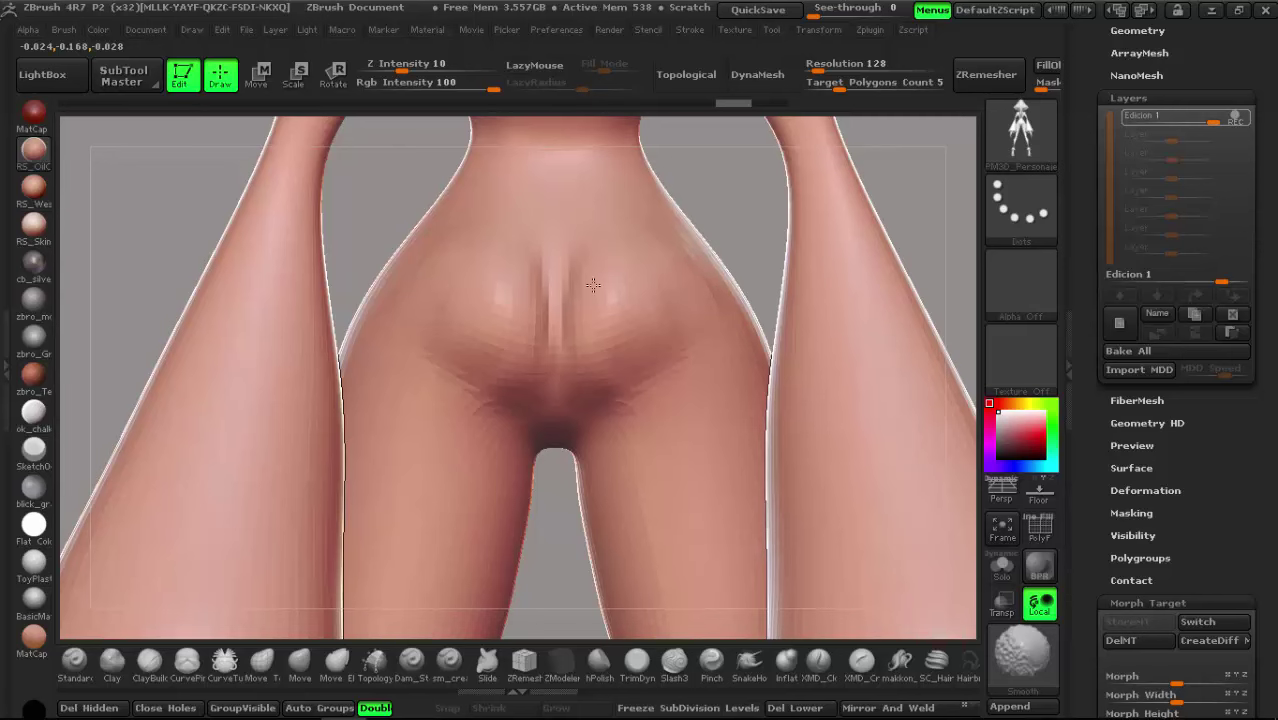
key(b)
key(c)
key(b)
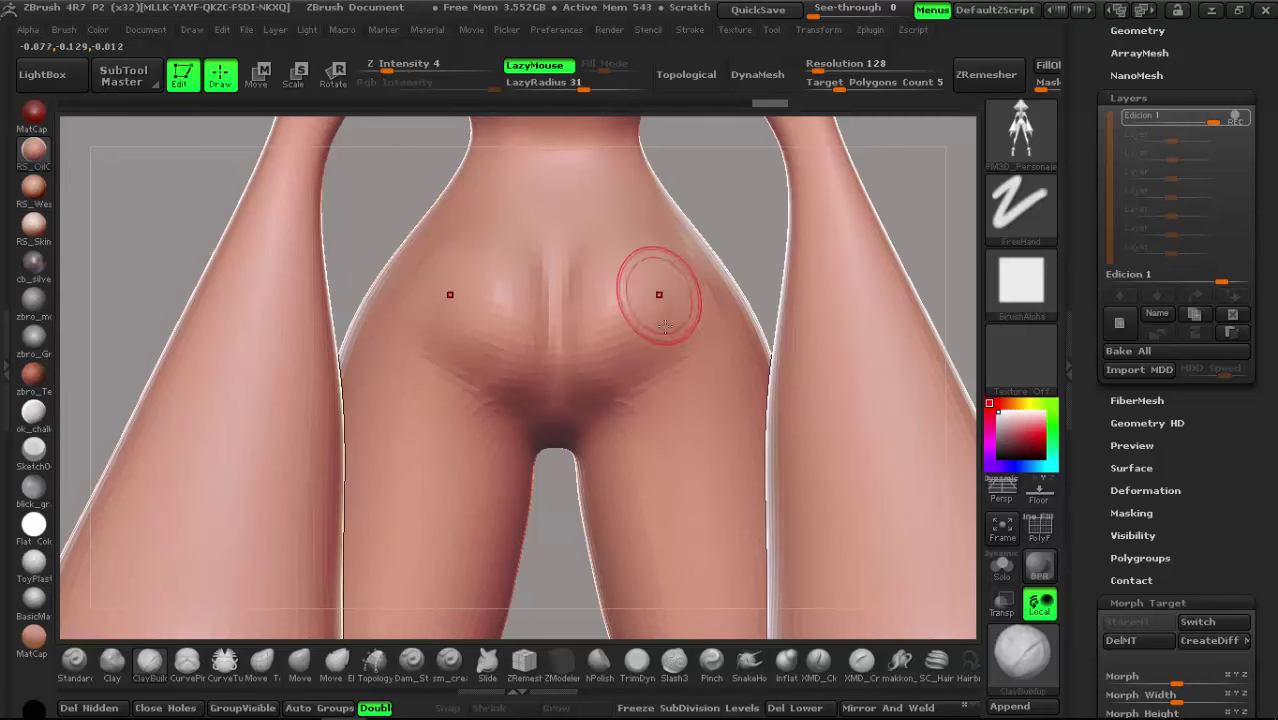
mouse_move(656, 294)
ctrl+right_down()
mouse_move(633, 268)
mouse_move(629, 402)
ctrl+right_up()
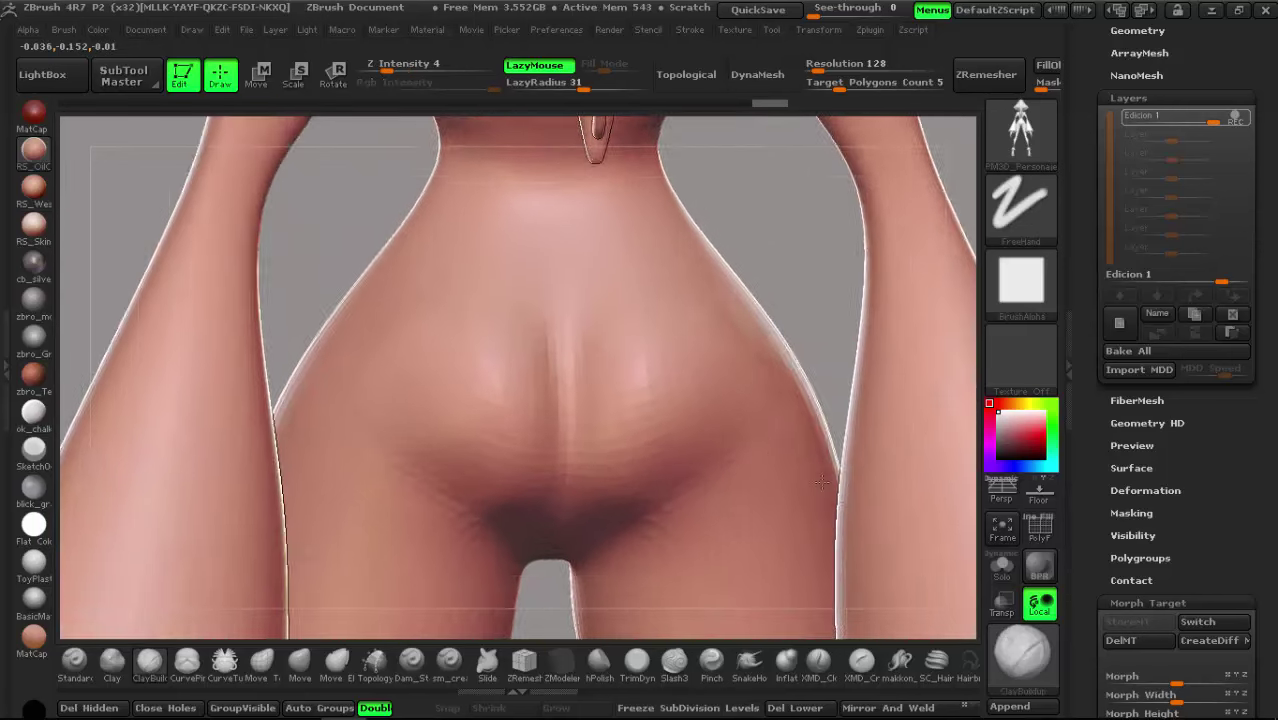
Step: Reshape the crotch and lower pelvis with the Move brush at adjusted sizes
click(297, 662)
key(space)
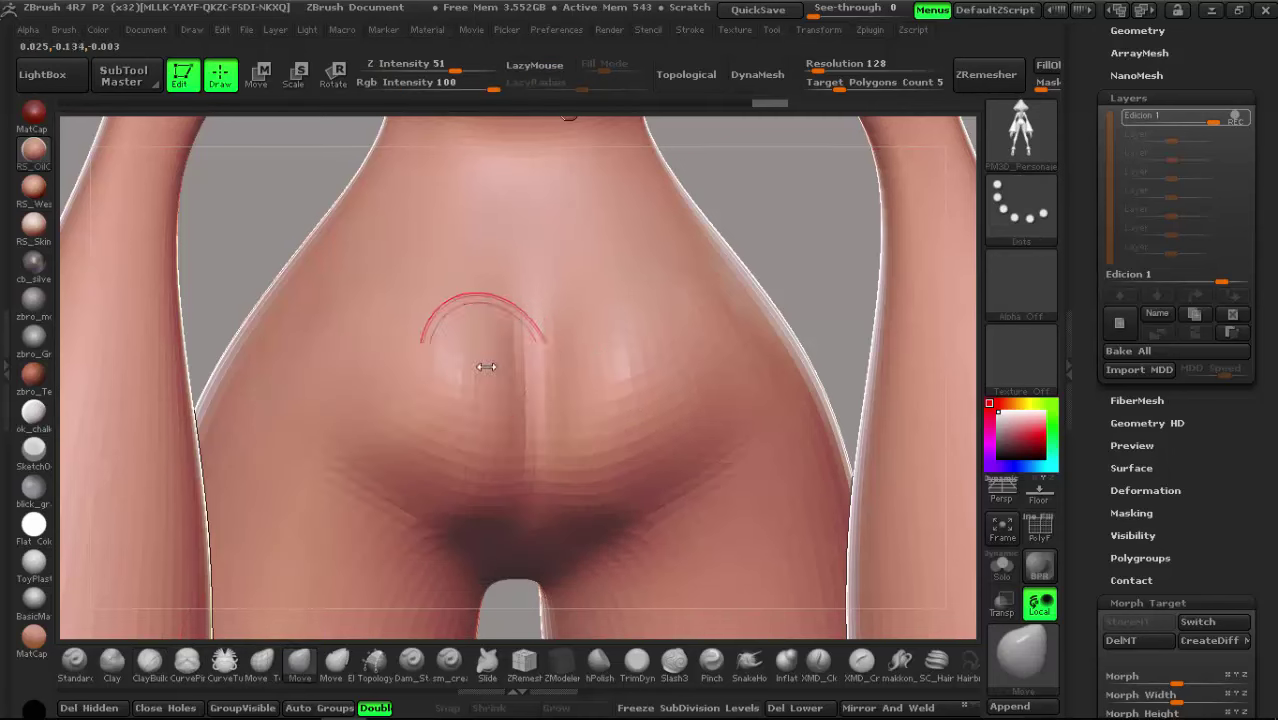
key(space)
drag(469, 344, 505, 344)
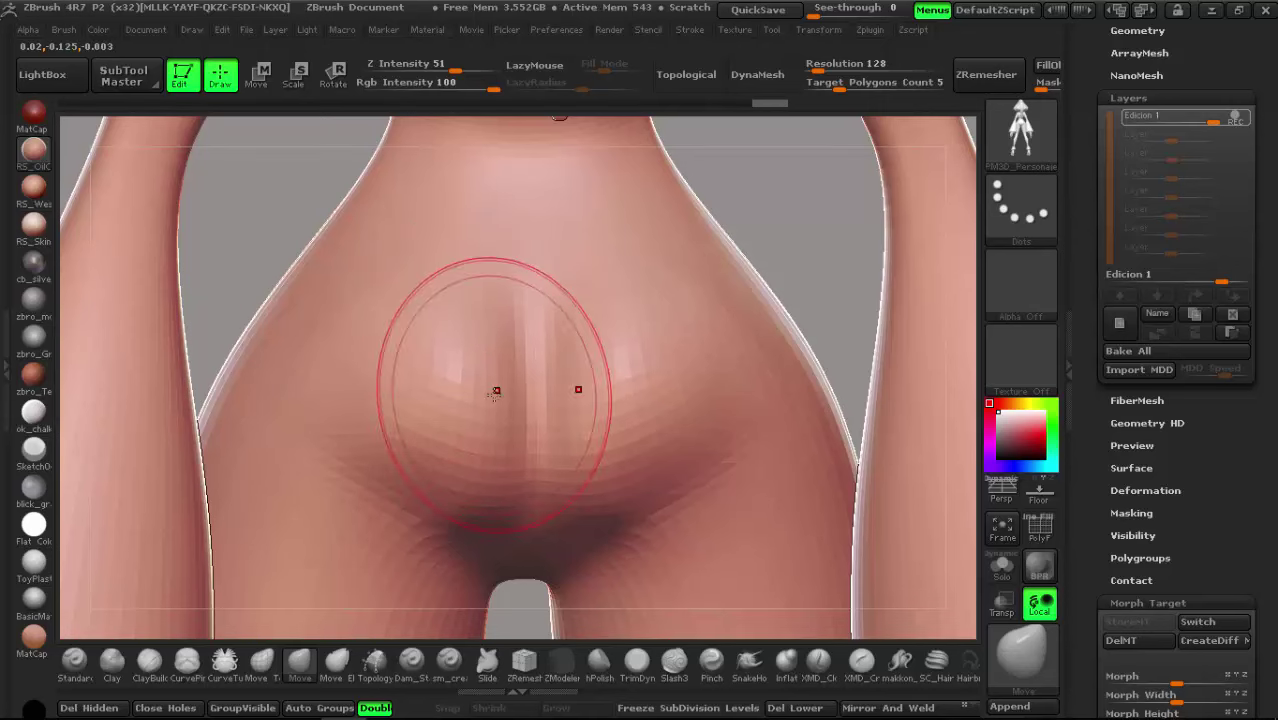
key(space)
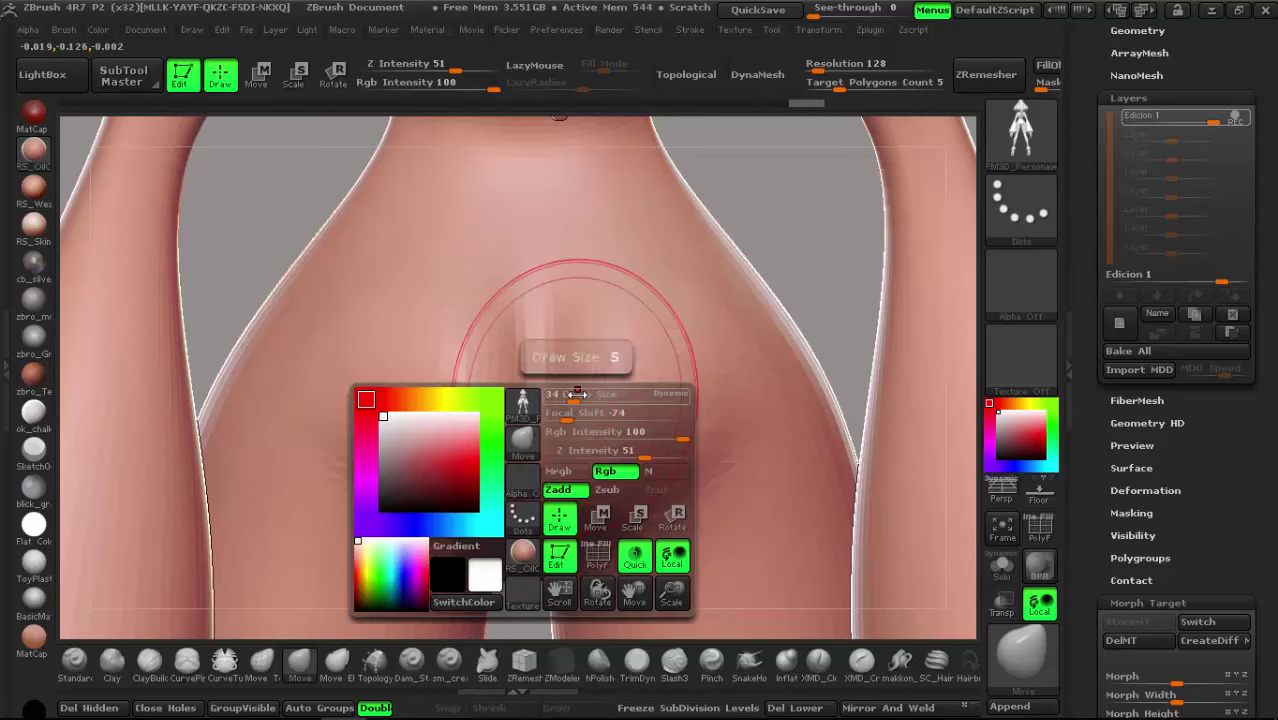
drag(560, 350, 527, 343)
key(space)
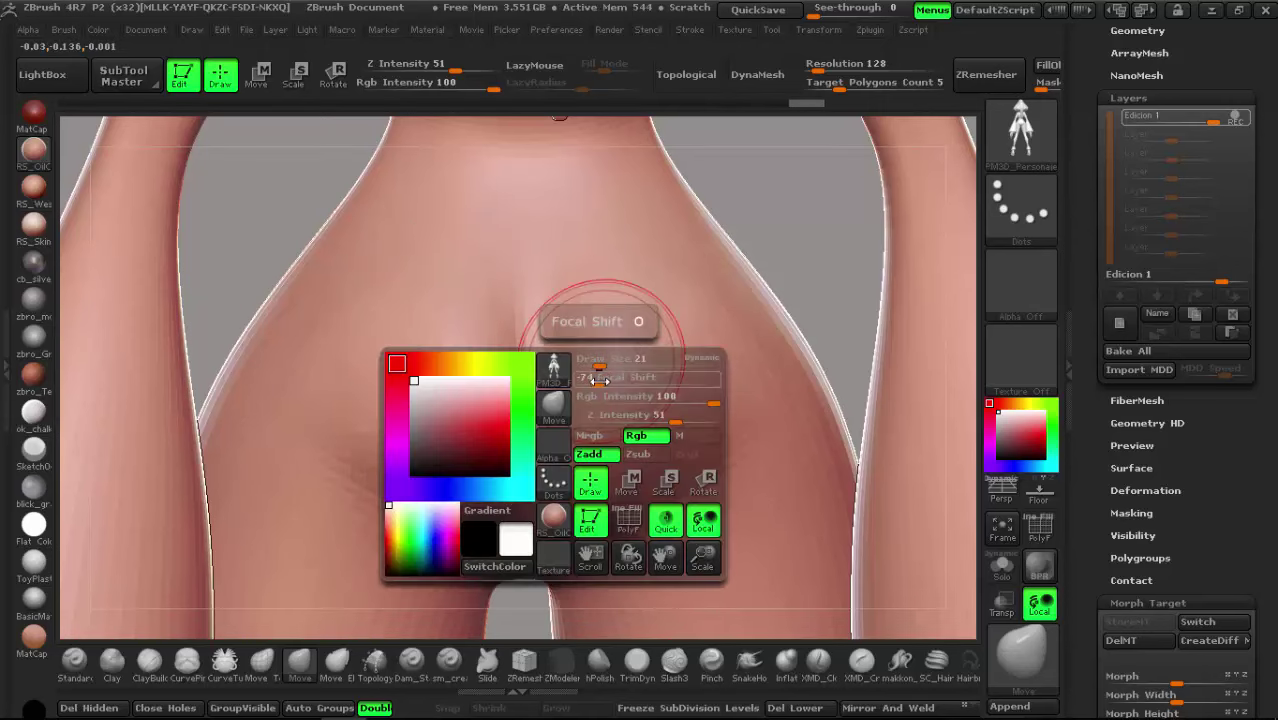
mouse_move(655, 381)
mouse_down()
mouse_move(594, 383)
mouse_move(636, 405)
mouse_up()
key(space)
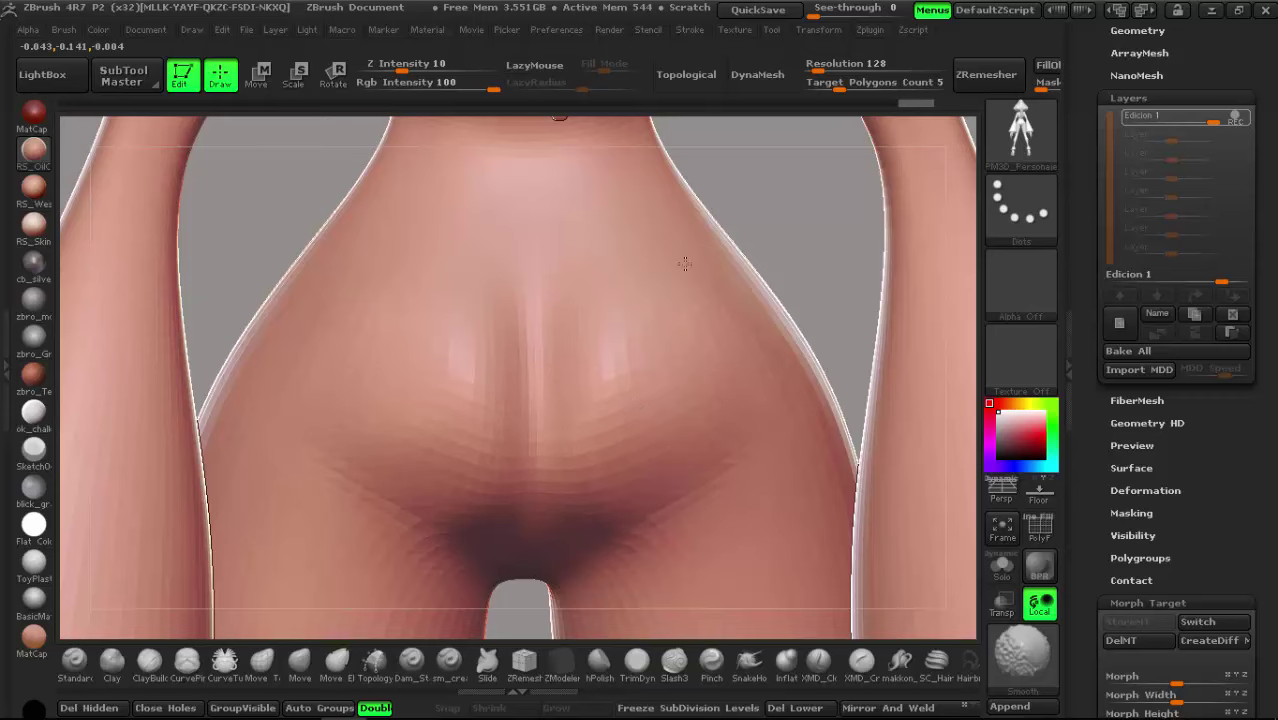
mouse_move(684, 264)
alt+right_down()
mouse_move(633, 265)
mouse_move(690, 375)
mouse_move(700, 343)
mouse_move(593, 277)
mouse_move(628, 343)
mouse_move(560, 297)
alt+right_up()
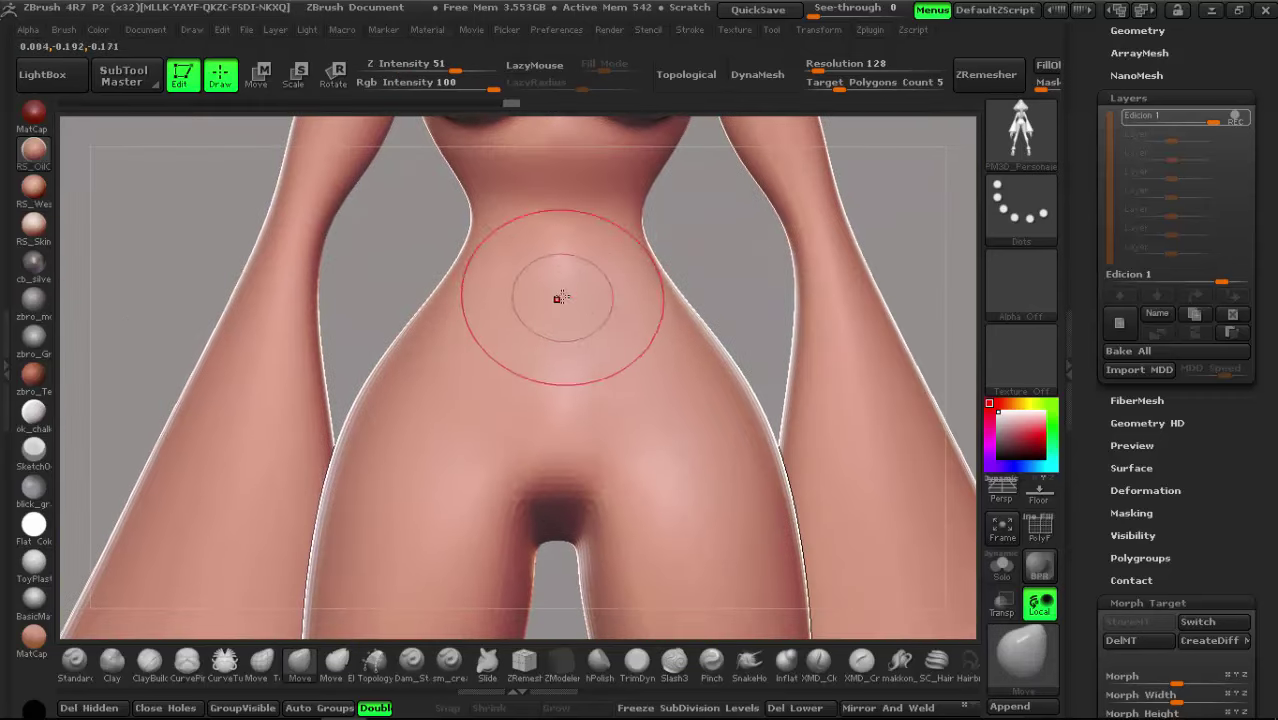
Step: Carve a navel in the belly with ClayBuildup, LazyMouse off, and Shift-smooth it
click(149, 661)
key(space)
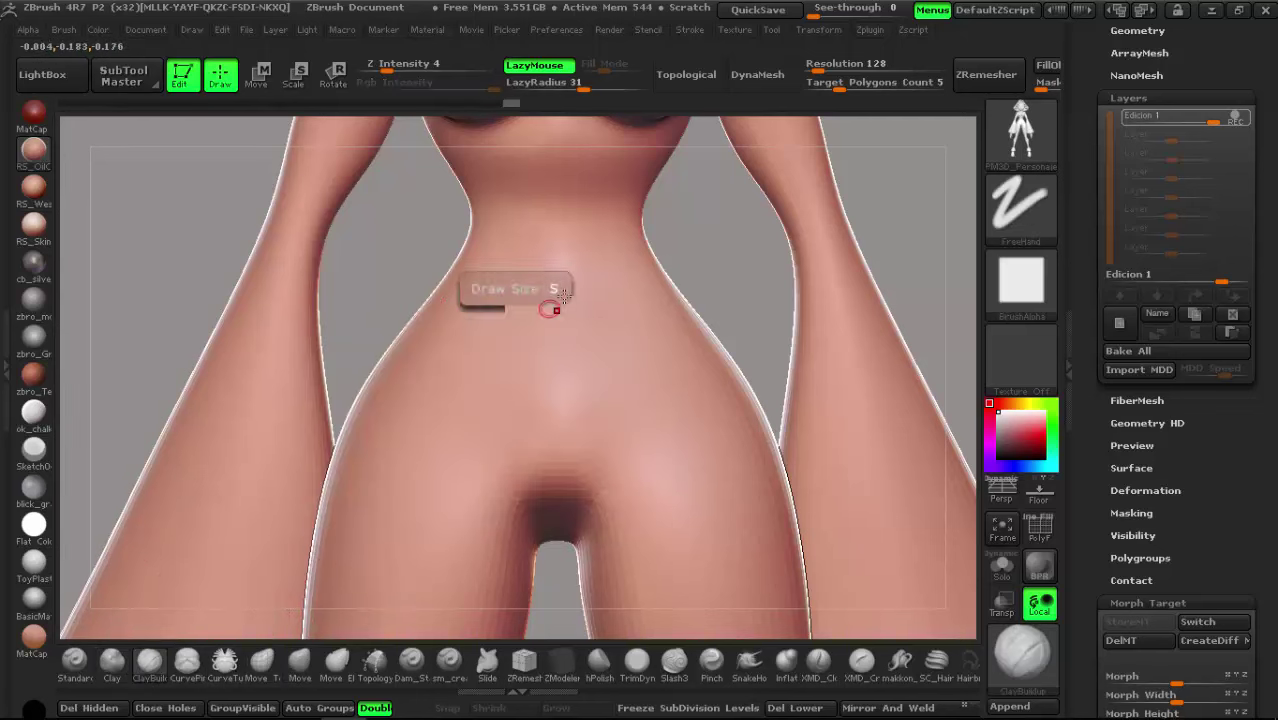
mouse_move(499, 290)
alt+right_down()
mouse_move(624, 414)
mouse_move(556, 292)
alt+right_up()
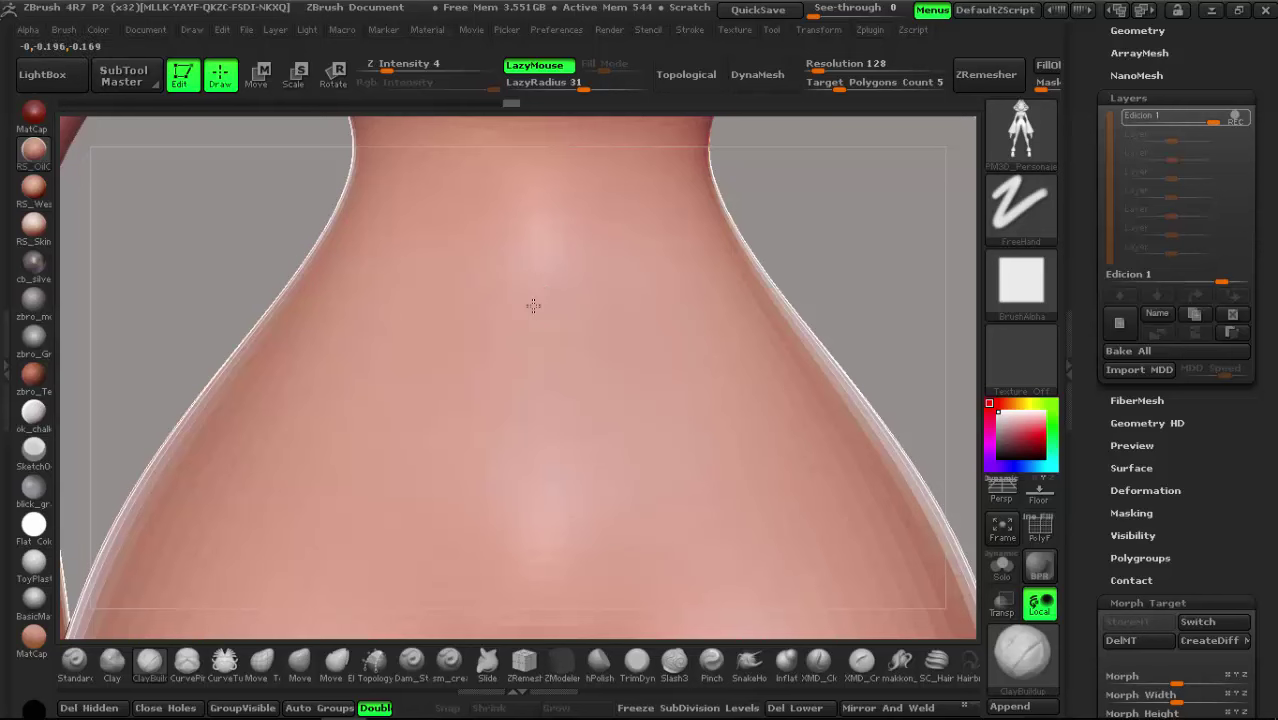
click(534, 65)
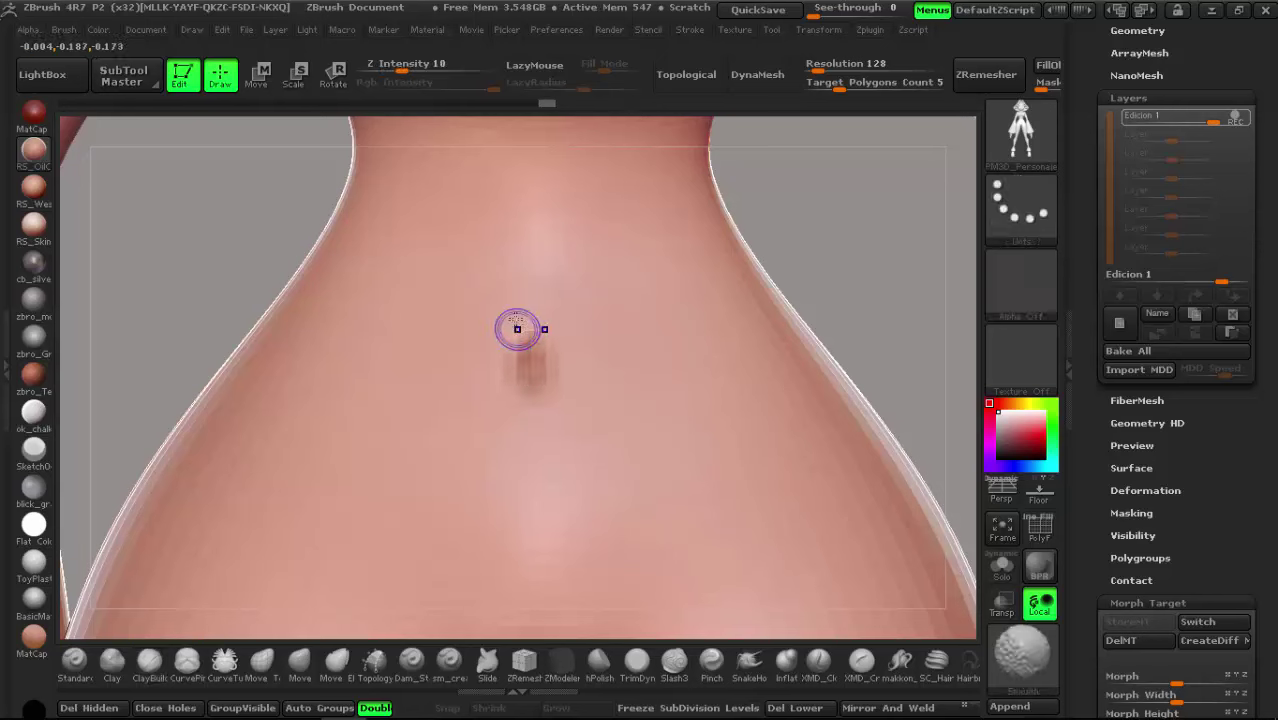
key(shift)
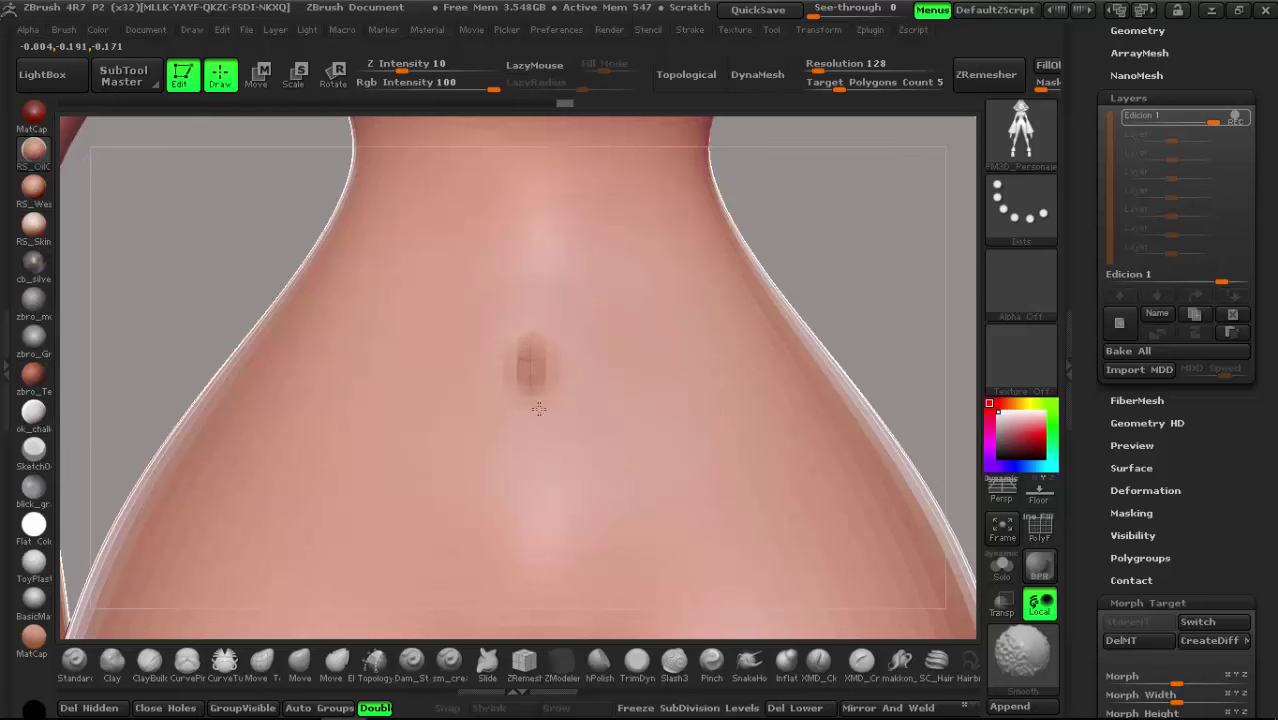
mouse_move(670, 442)
ctrl+right_down()
mouse_move(626, 252)
mouse_move(635, 350)
mouse_move(414, 265)
mouse_move(280, 271)
mouse_move(408, 223)
mouse_move(429, 199)
mouse_move(397, 203)
ctrl+right_up()
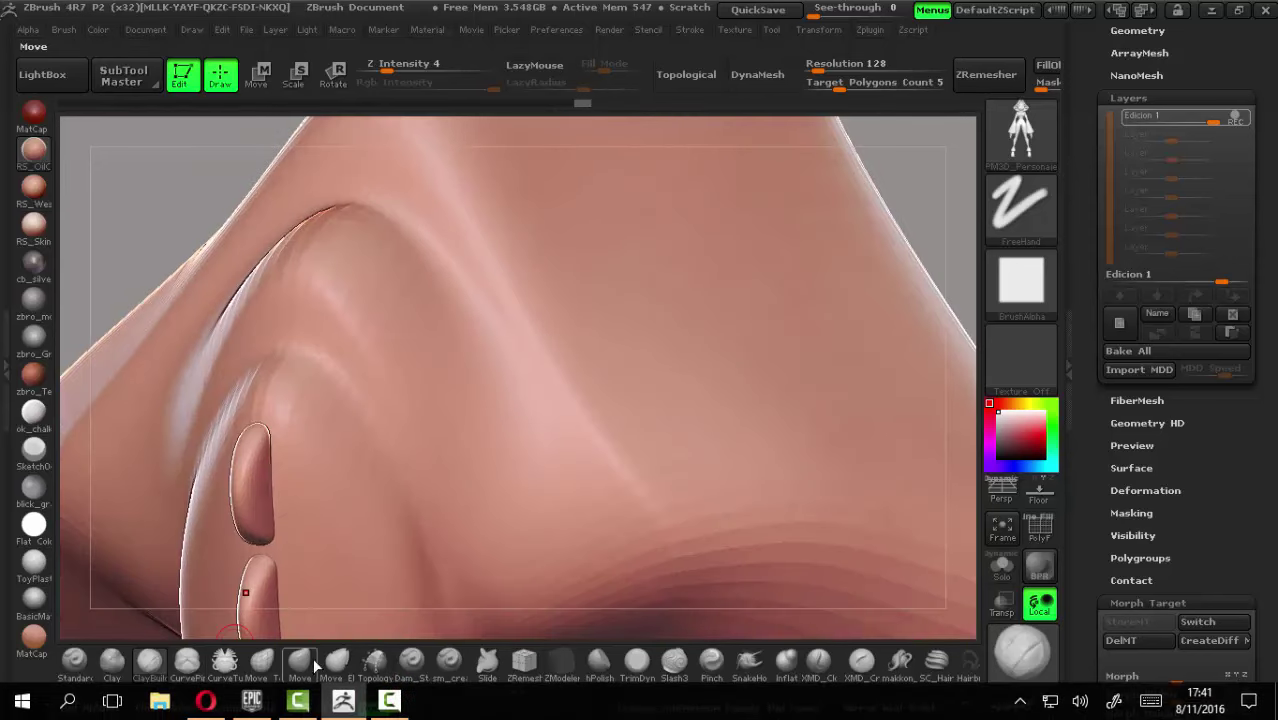
Step: Try a Dam_Standard crease along the ridge, undo it, and set smoothing strength to 22
key(space)
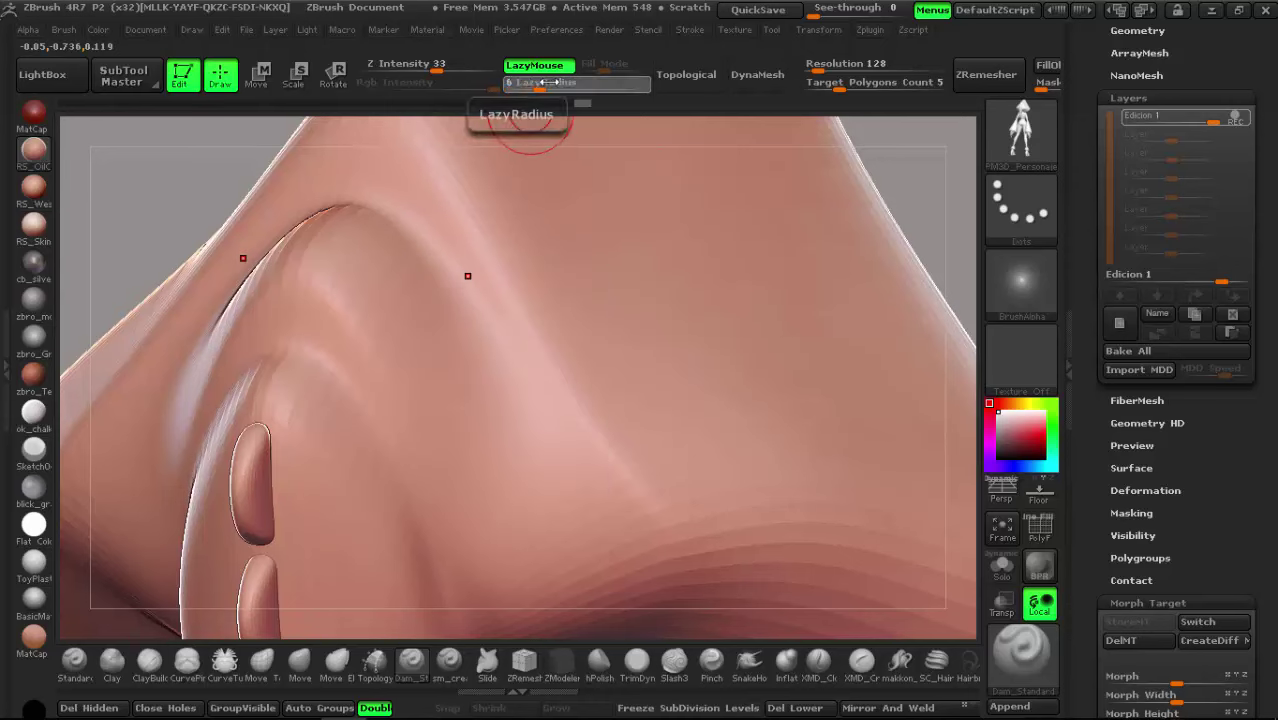
drag(345, 200, 450, 290)
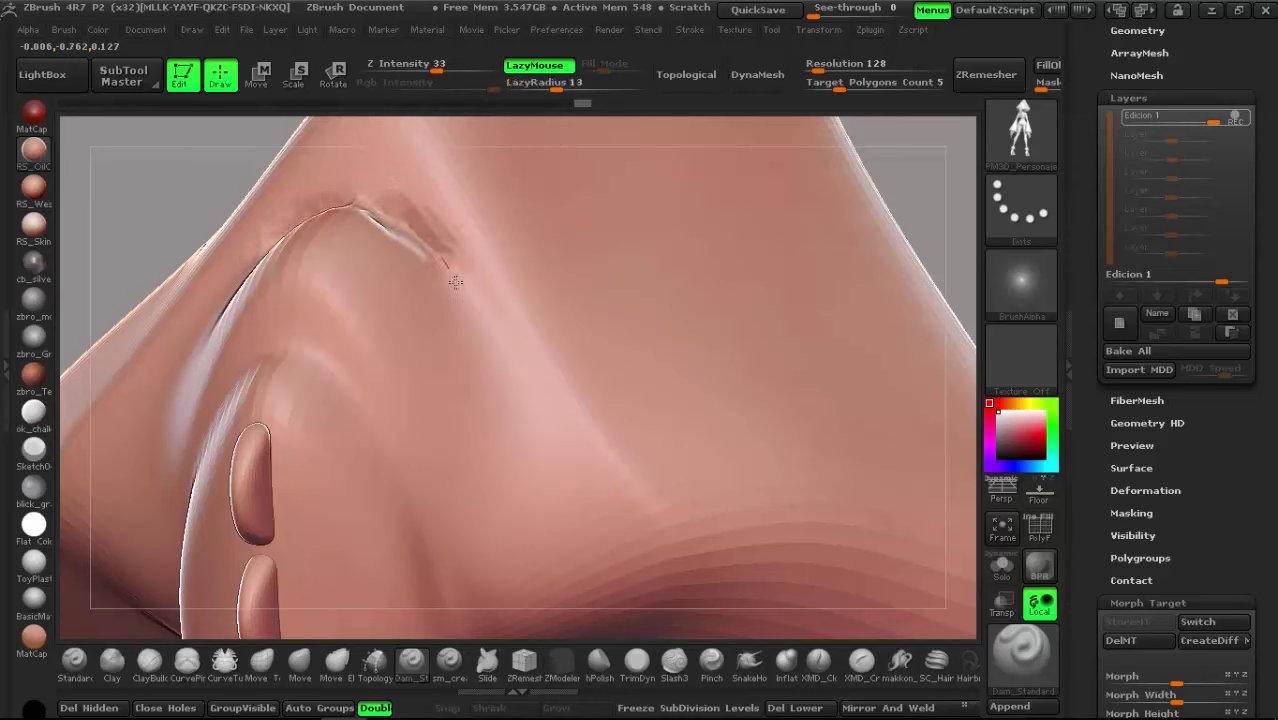
key(ctrl)
key(ctrl+z)
drag(428, 64, 408, 64)
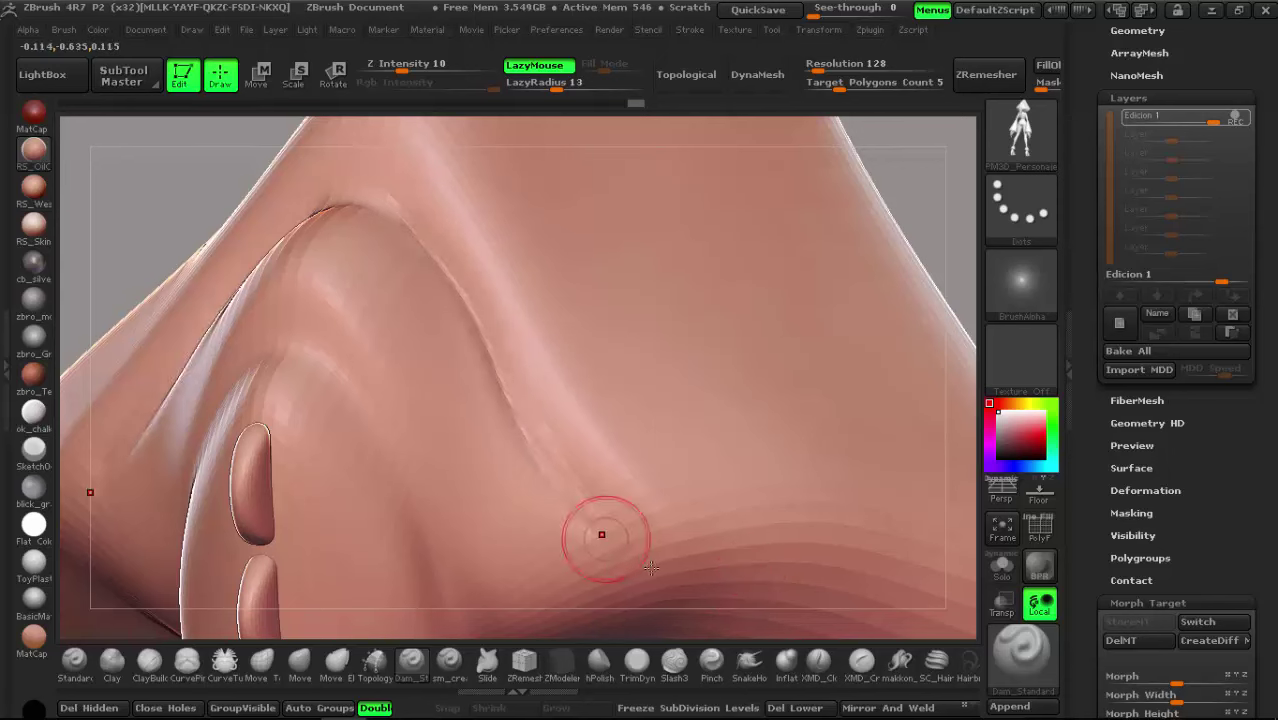
key(shift)
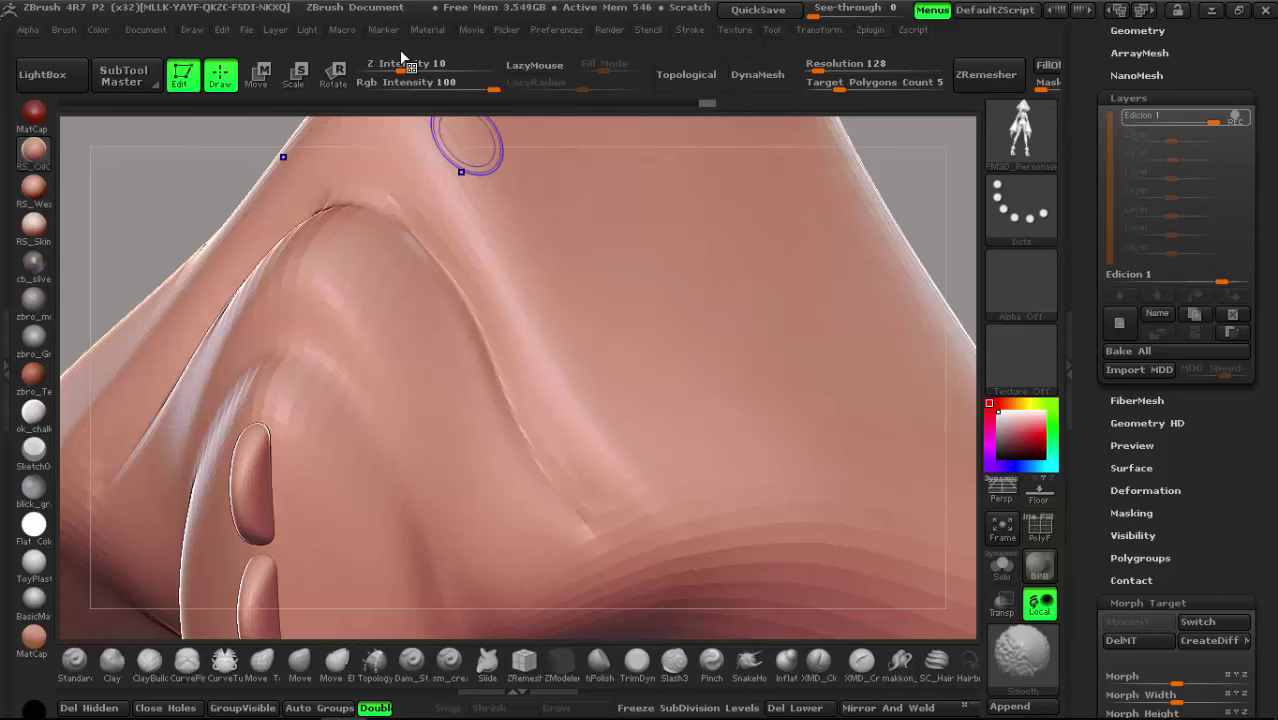
drag(422, 64, 426, 64)
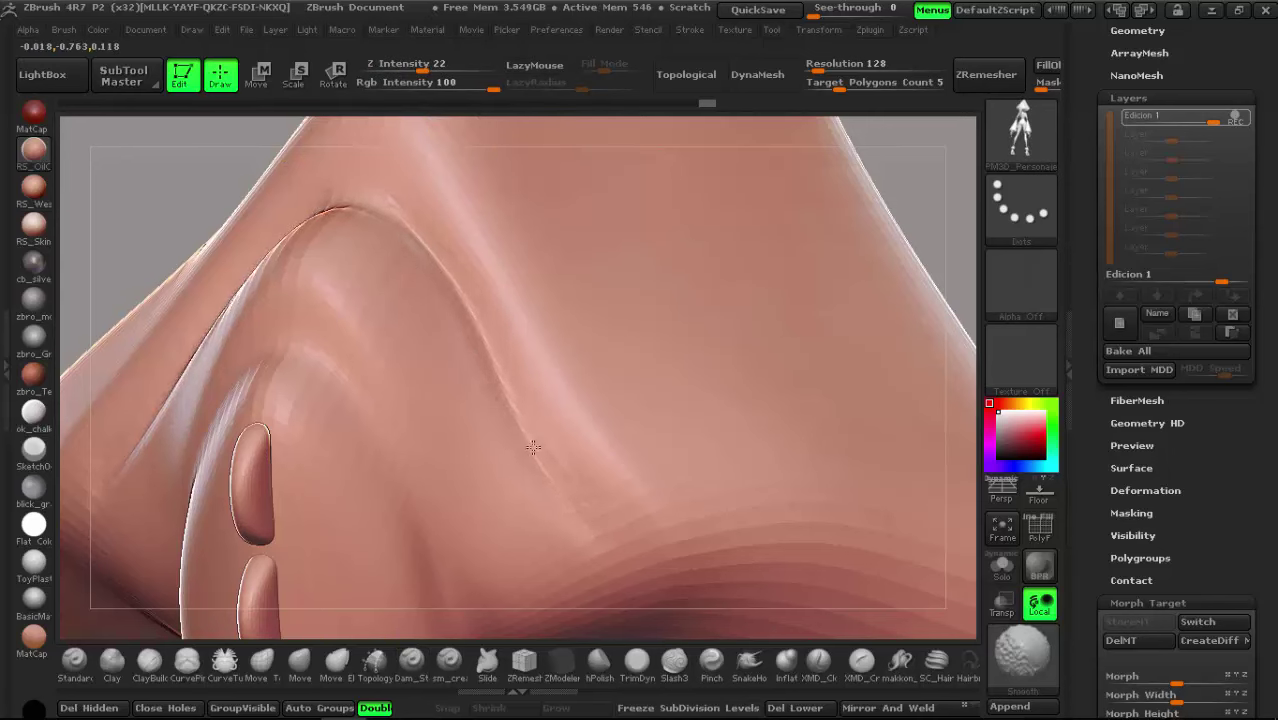
Step: Carve defined creases into the shoulder and armpit, then smooth them
mouse_move(662, 391)
mouse_down()
mouse_move(605, 411)
mouse_move(587, 471)
mouse_move(400, 277)
mouse_move(422, 329)
mouse_move(442, 329)
mouse_up()
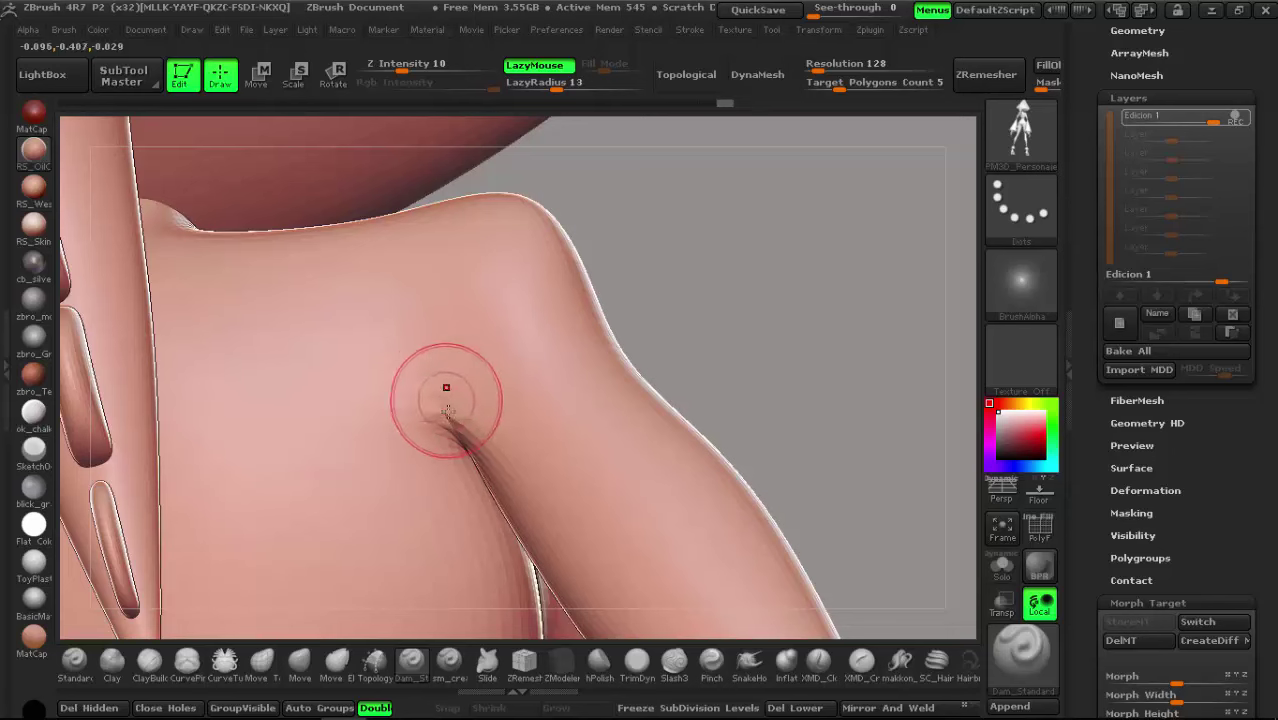
drag(447, 410, 429, 399)
drag(389, 362, 365, 346)
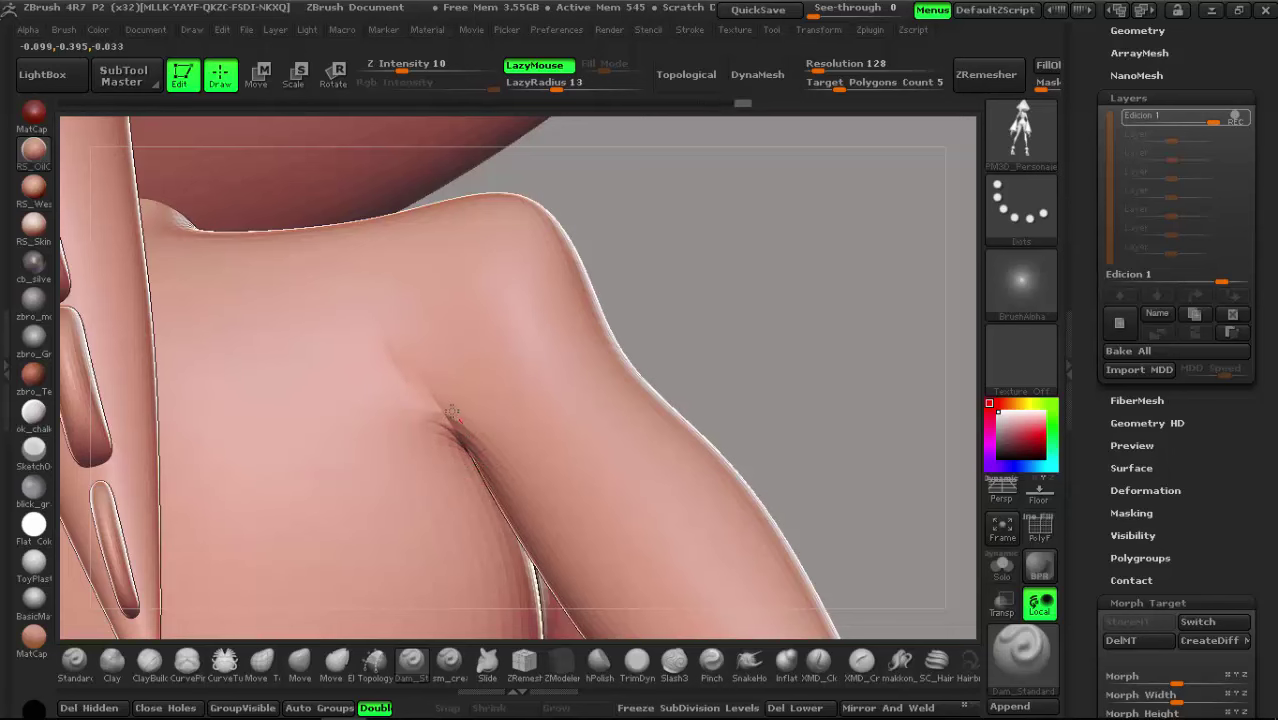
drag(451, 315, 465, 284)
drag(451, 418, 451, 310)
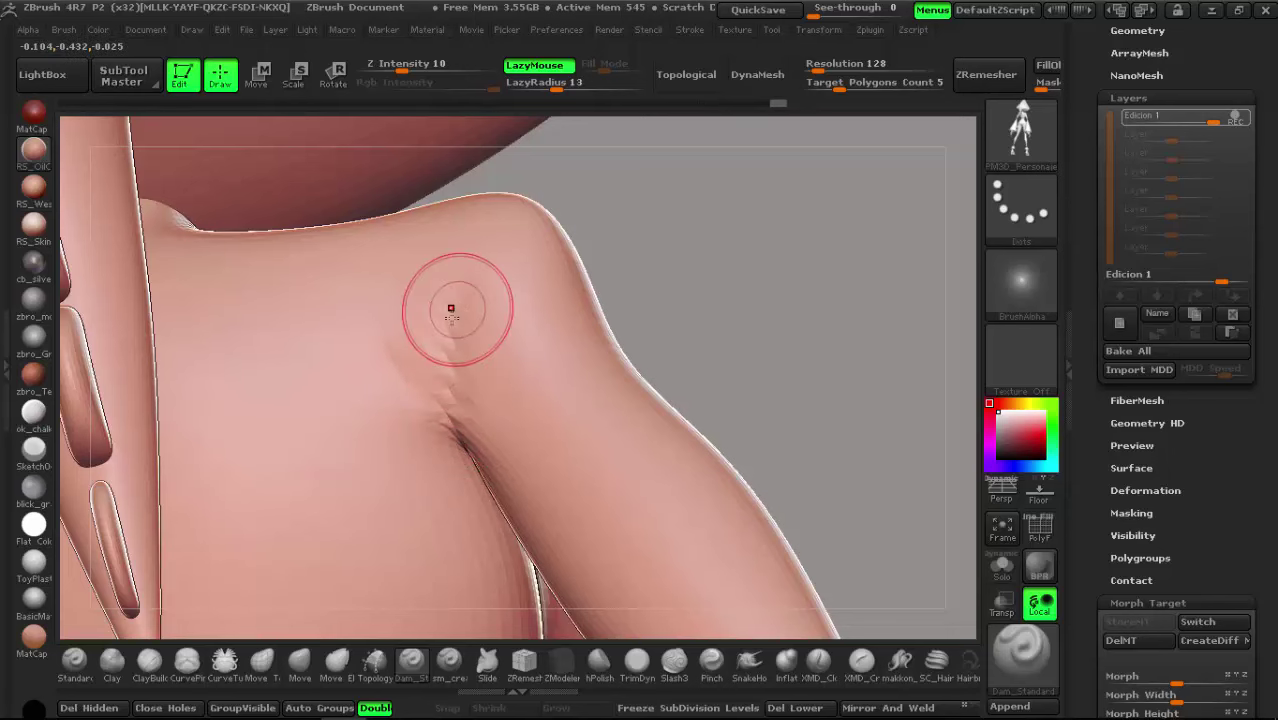
drag(403, 375, 385, 337)
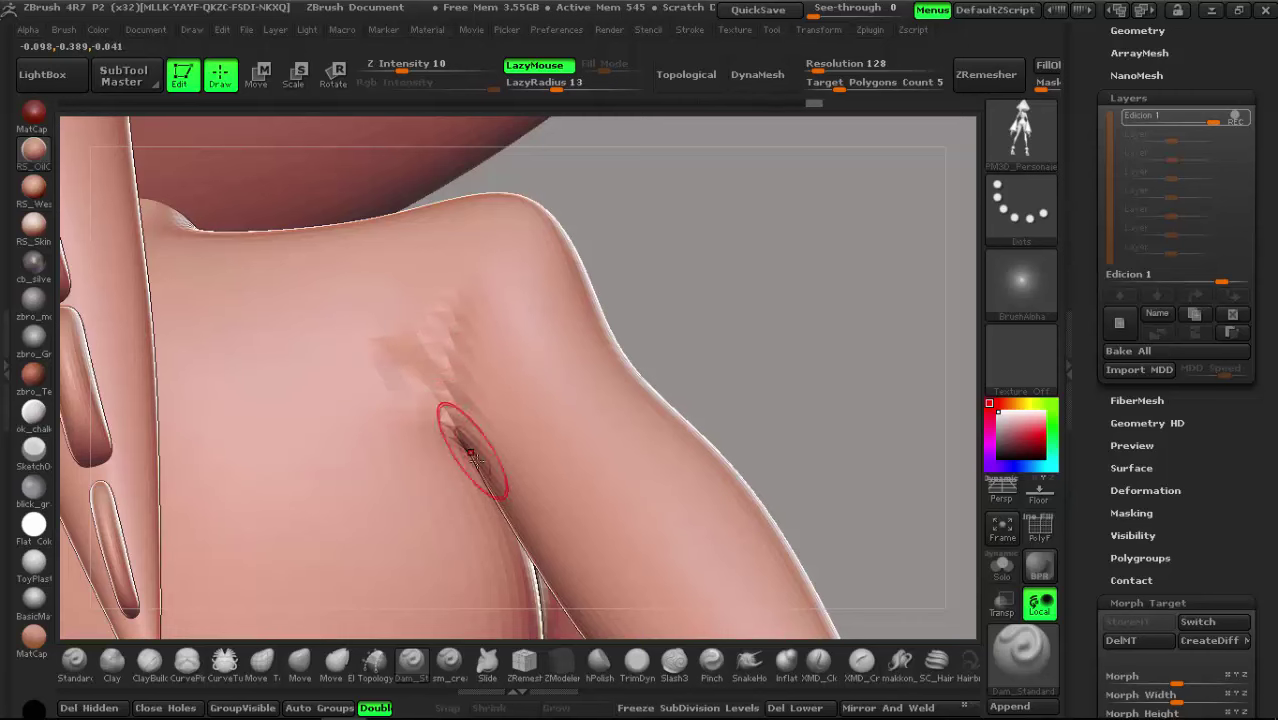
drag(456, 428, 432, 313)
key(space)
key(shift)
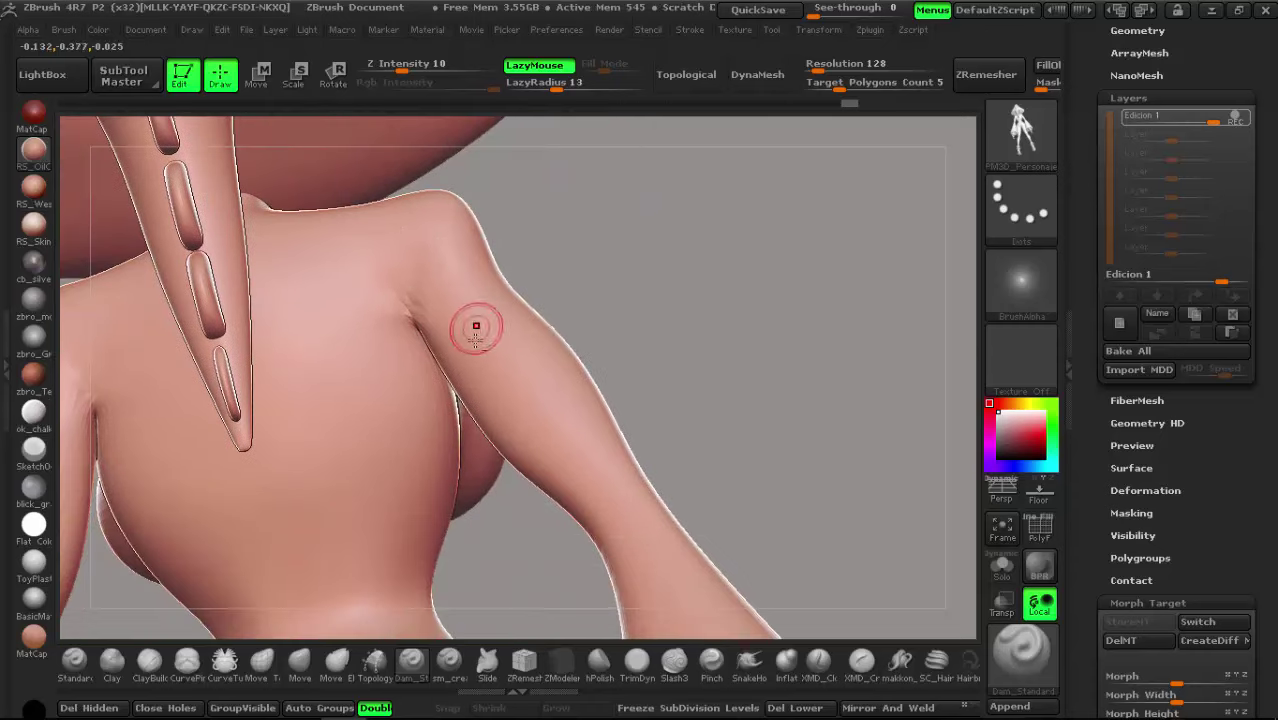
drag(431, 252, 508, 336)
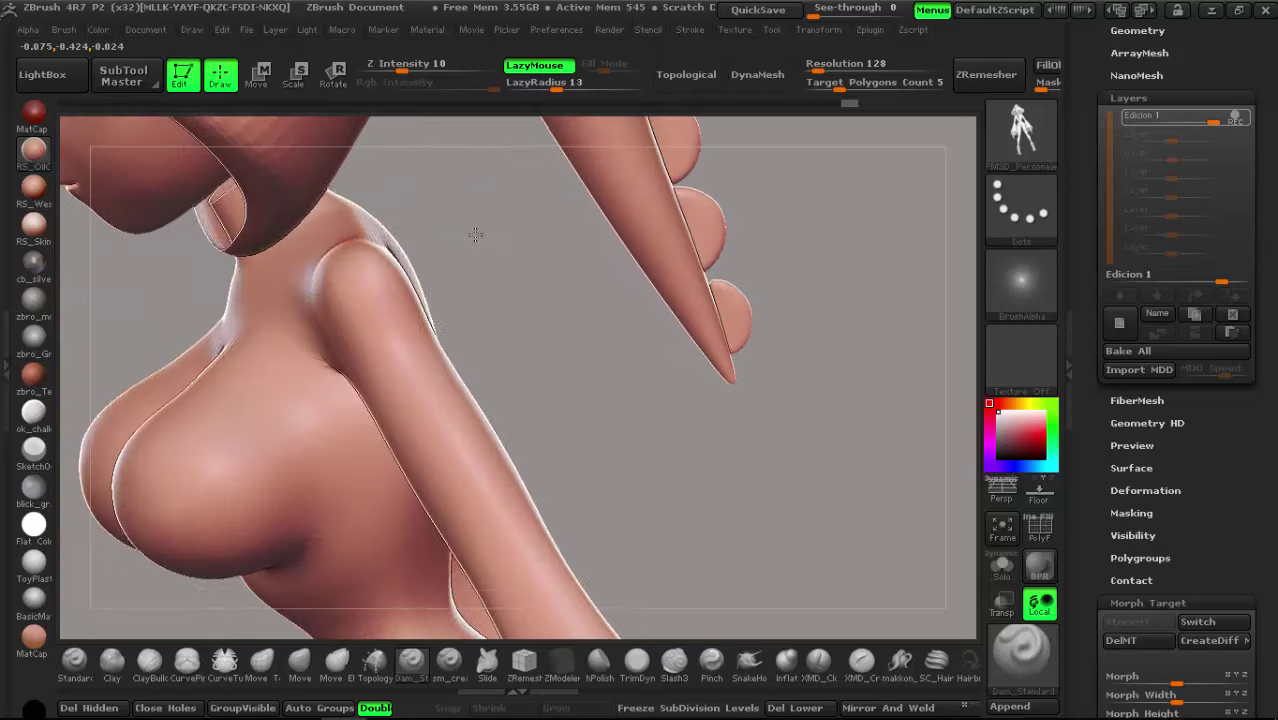
Step: Raise Z Intensity to 14, carve both hip-fold creases with Dam_Standard, and smooth them
drag(440, 392, 456, 416)
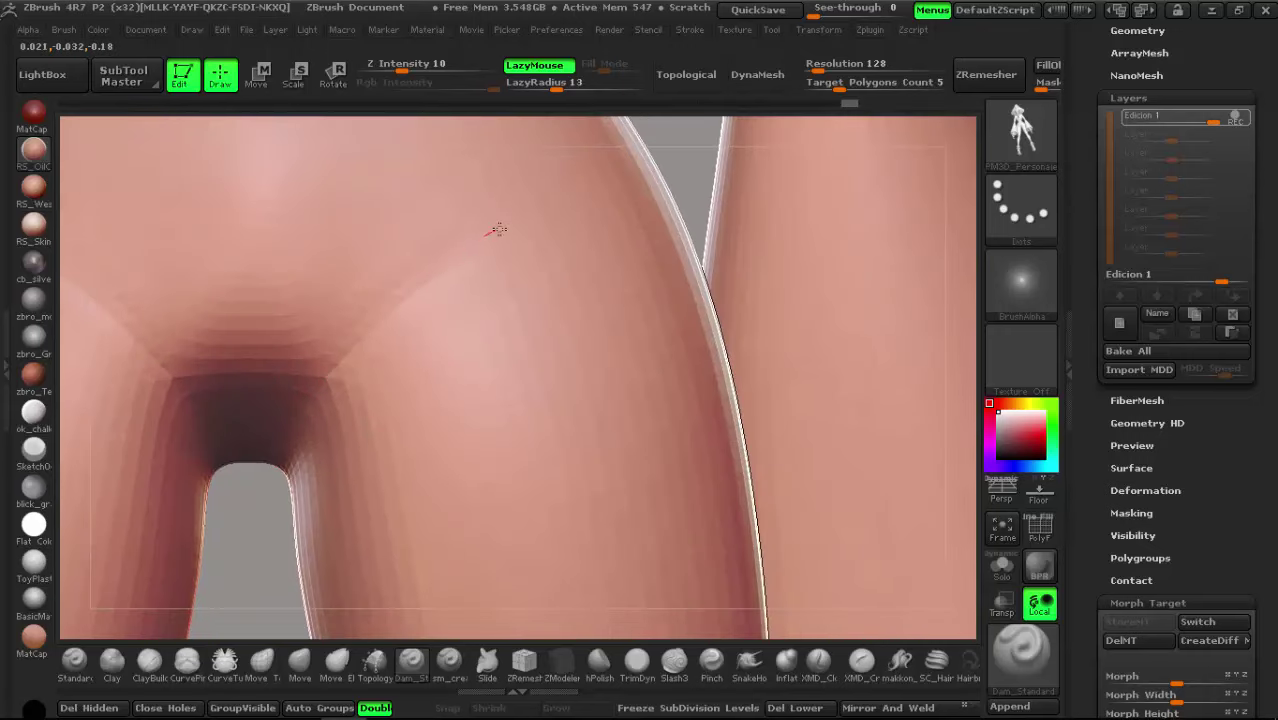
drag(405, 63, 416, 63)
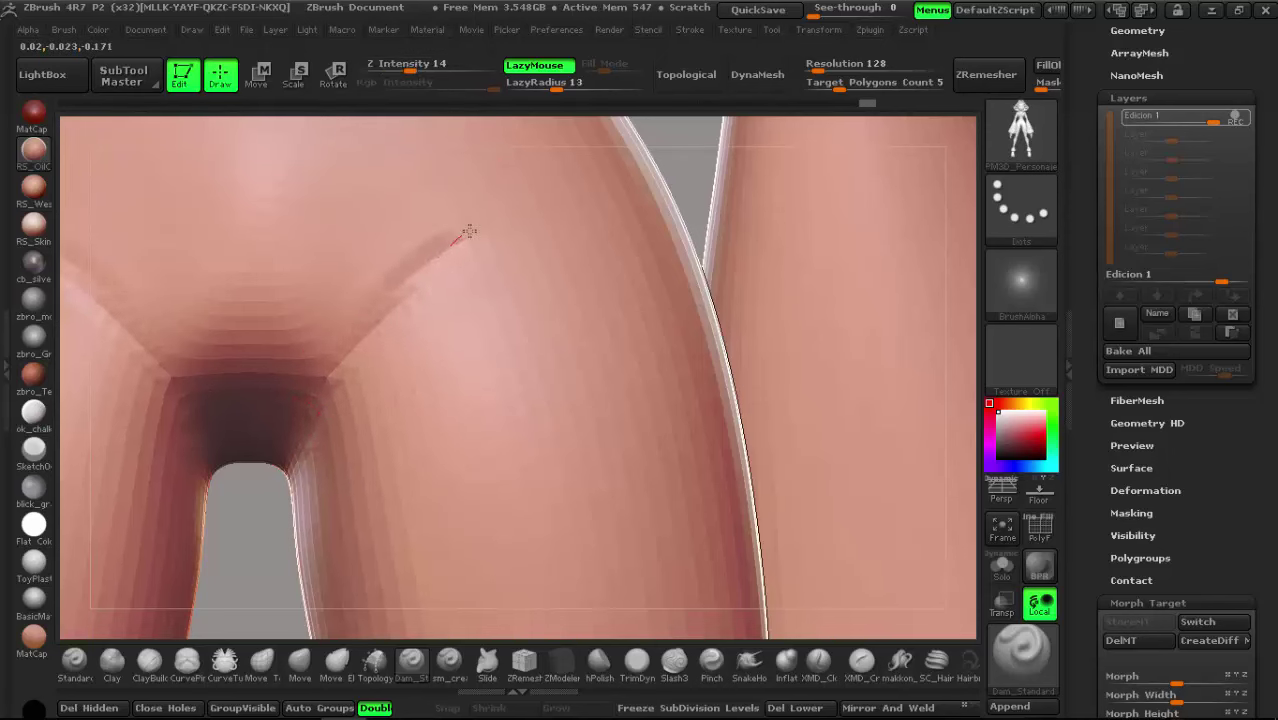
drag(432, 250, 520, 170)
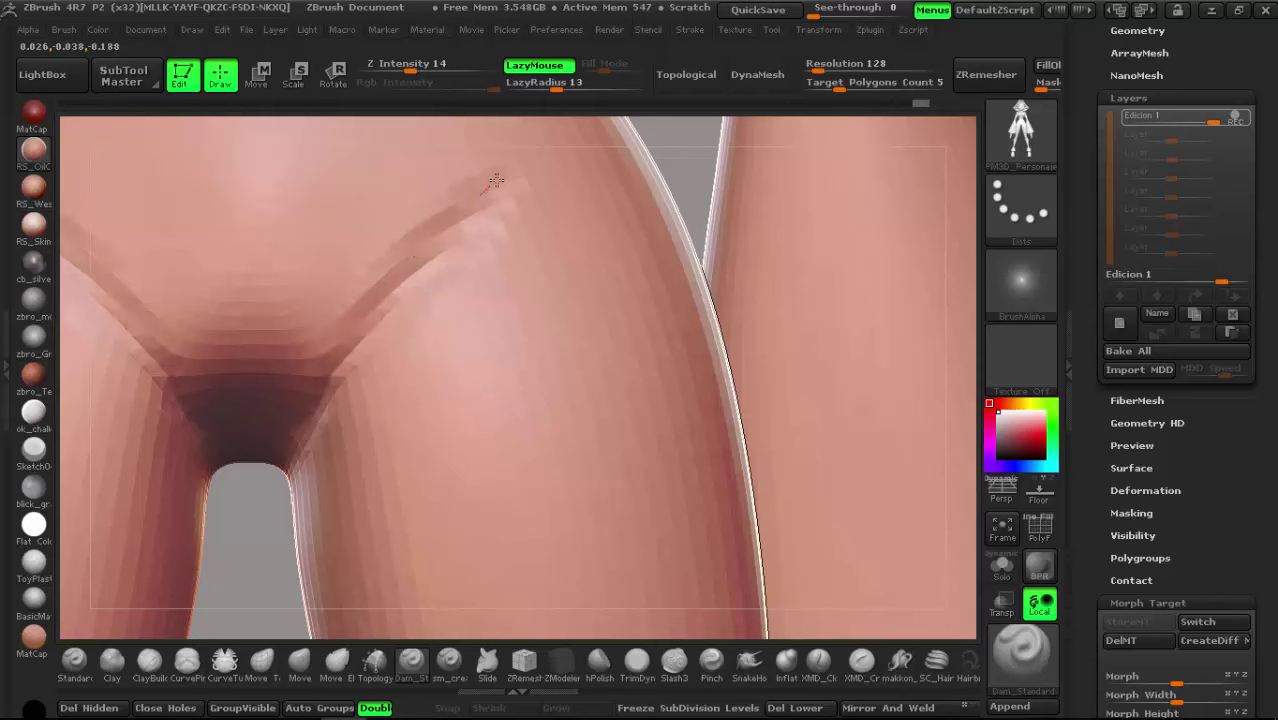
drag(362, 320, 440, 260)
key(shift)
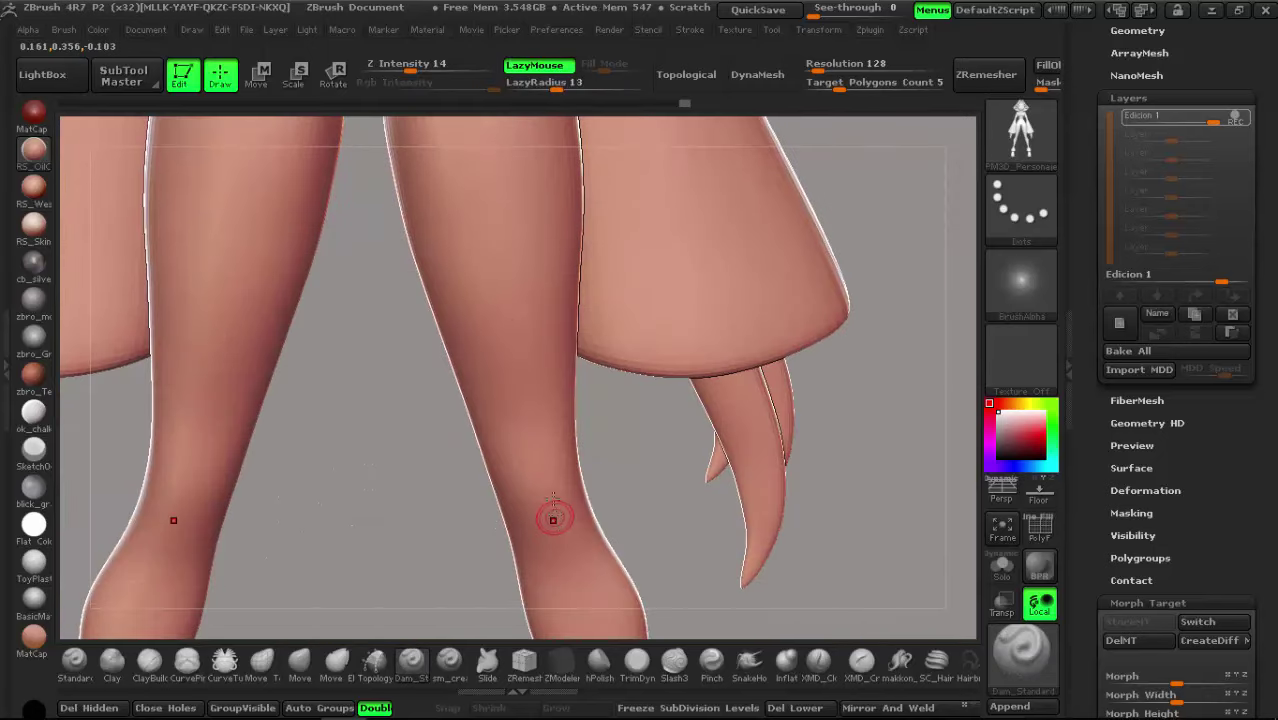
right_drag(553, 518, 563, 430)
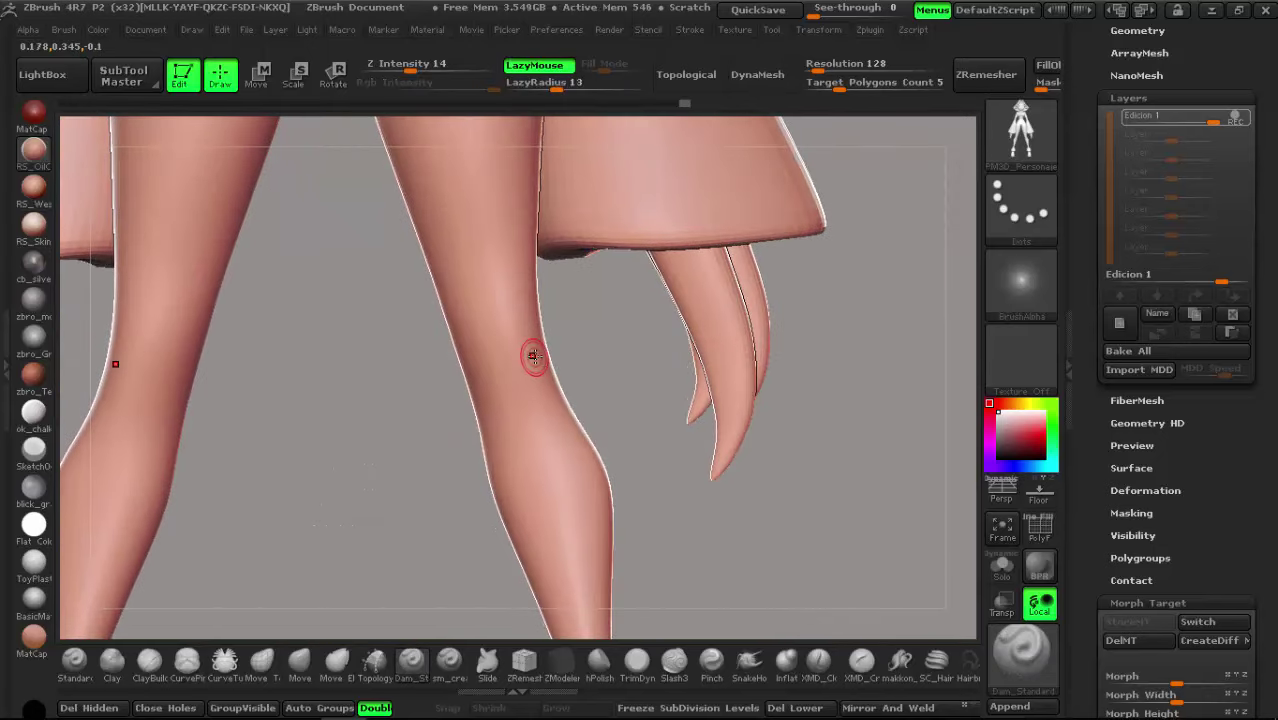
Step: Build up the kneecap with an enlarged ClayBuildup brush, then smooth it
right_drag(523, 377, 557, 395)
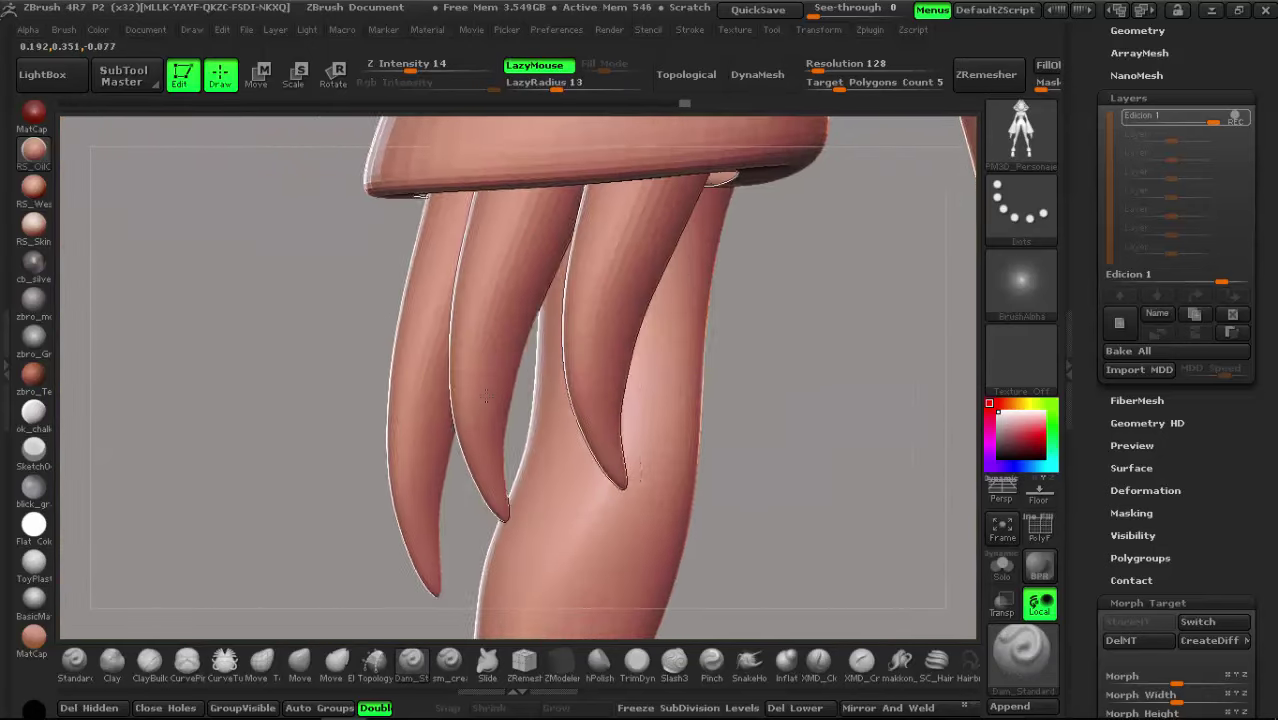
right_drag(508, 295, 357, 581)
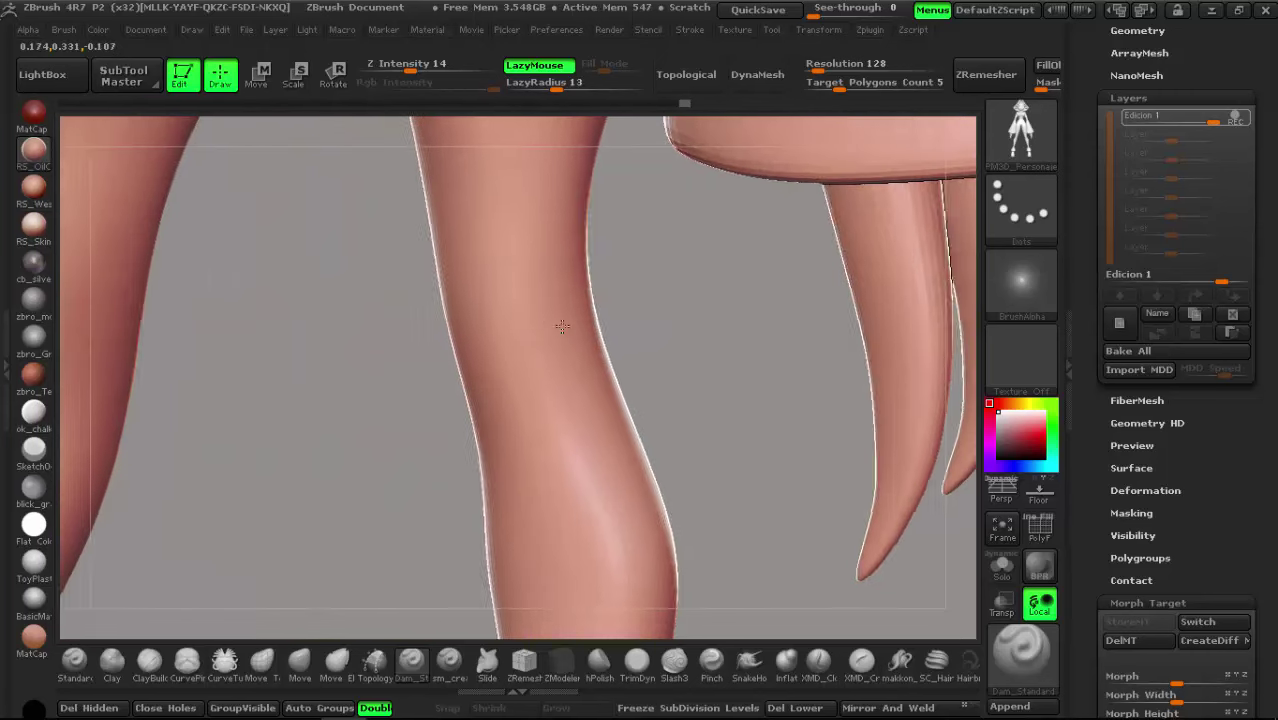
click(151, 665)
right_drag(582, 337, 574, 303)
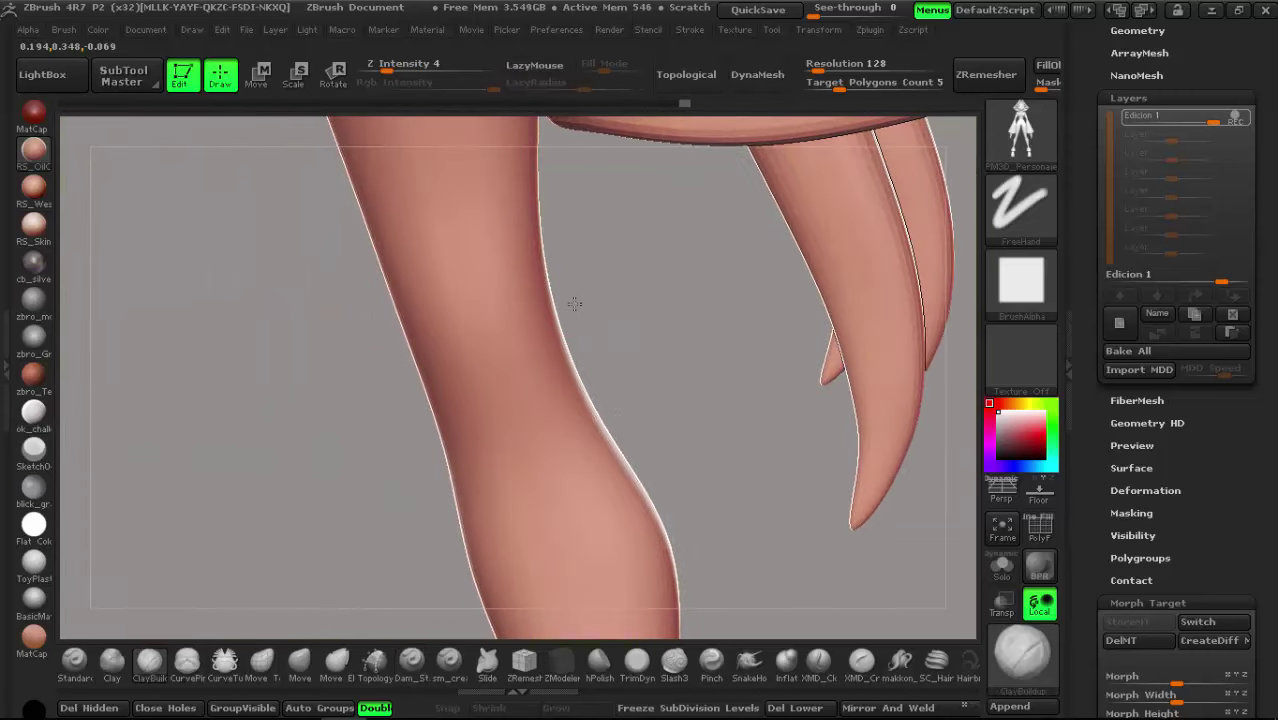
right_click(484, 285)
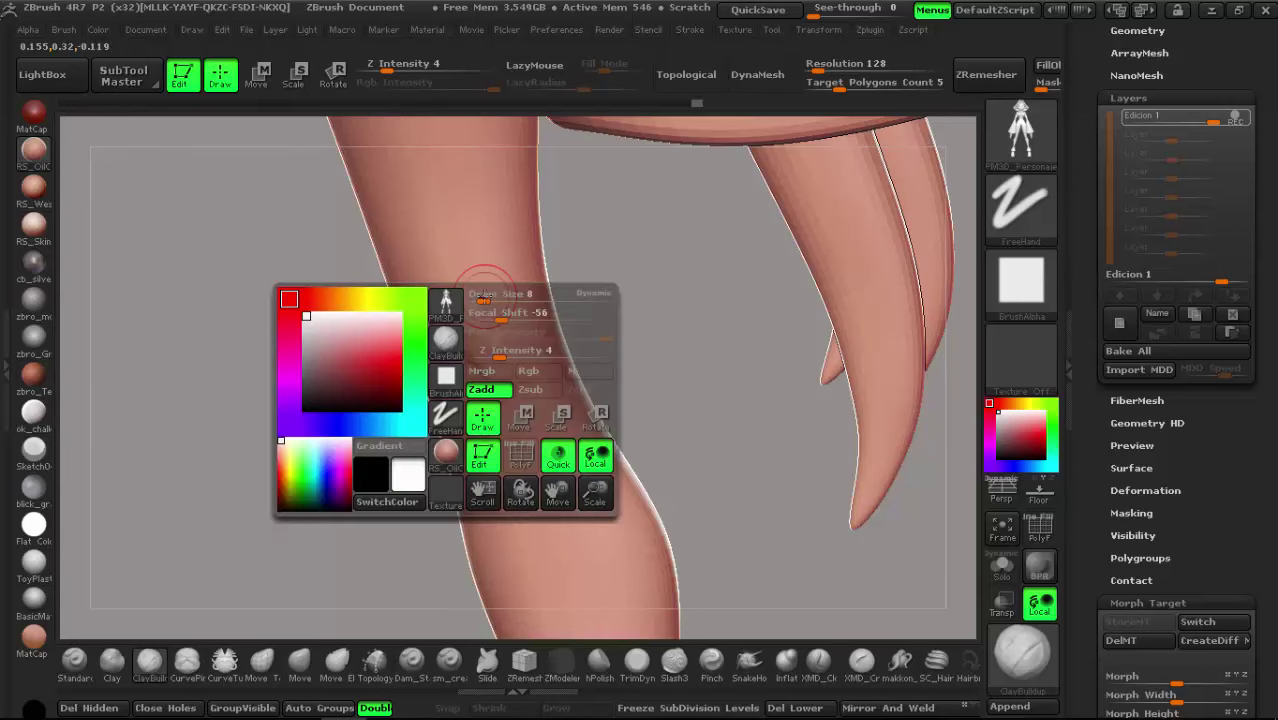
drag(484, 295, 474, 306)
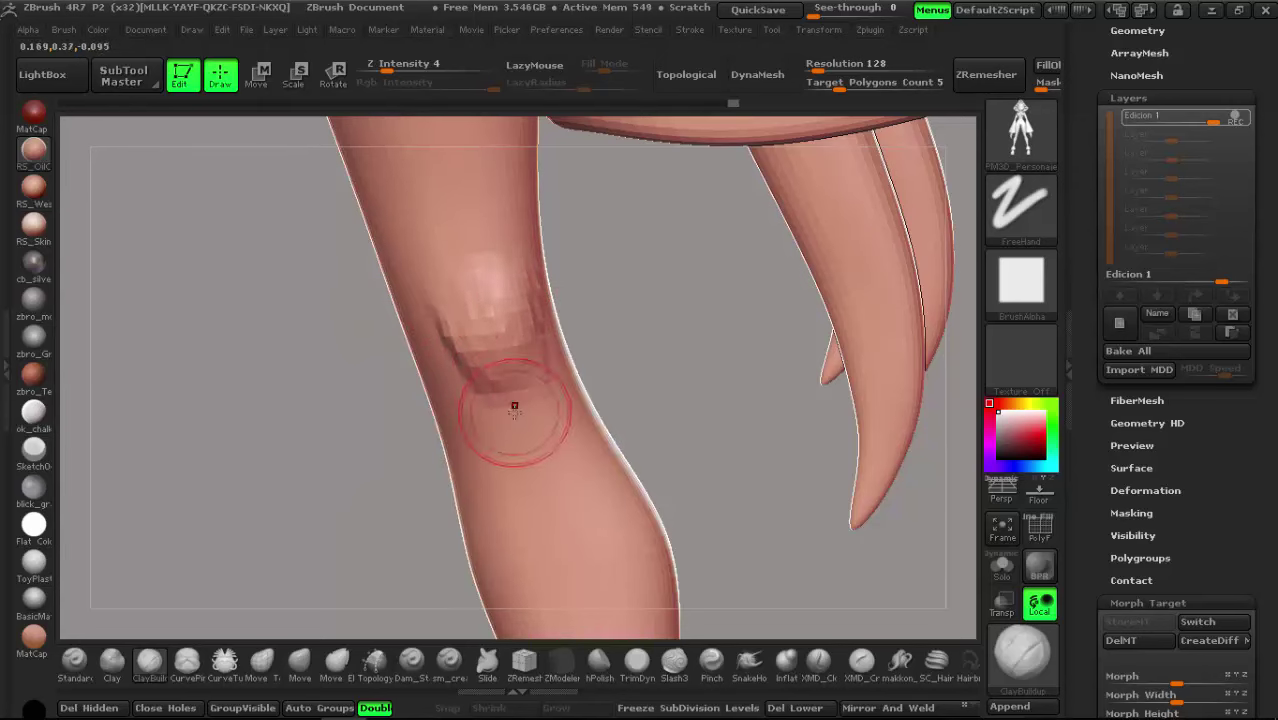
key(shift)
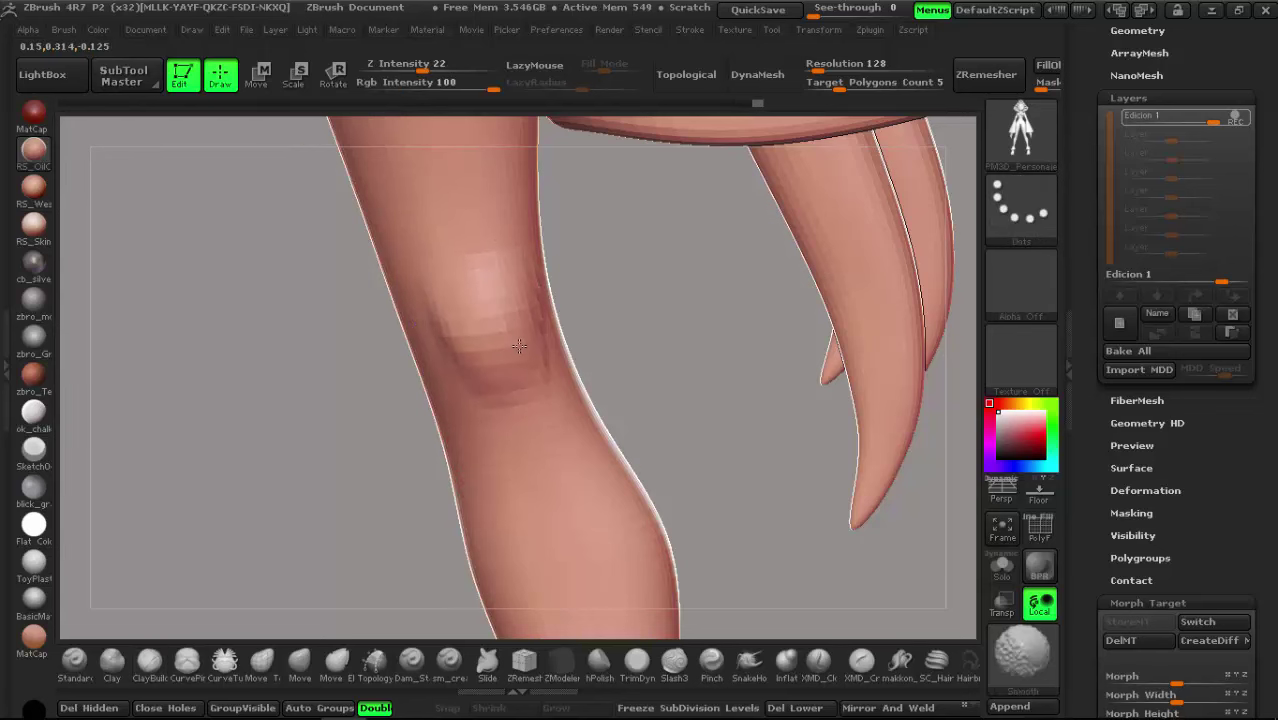
mouse_move(645, 438)
mouse_down()
mouse_move(642, 394)
mouse_move(622, 386)
mouse_up()
mouse_move(508, 280)
mouse_down()
mouse_move(639, 391)
mouse_move(542, 374)
mouse_move(676, 397)
mouse_move(627, 361)
mouse_move(603, 372)
mouse_move(603, 420)
mouse_move(430, 245)
mouse_up()
mouse_move(388, 330)
mouse_down()
mouse_move(500, 330)
mouse_move(463, 316)
mouse_move(474, 301)
mouse_up()
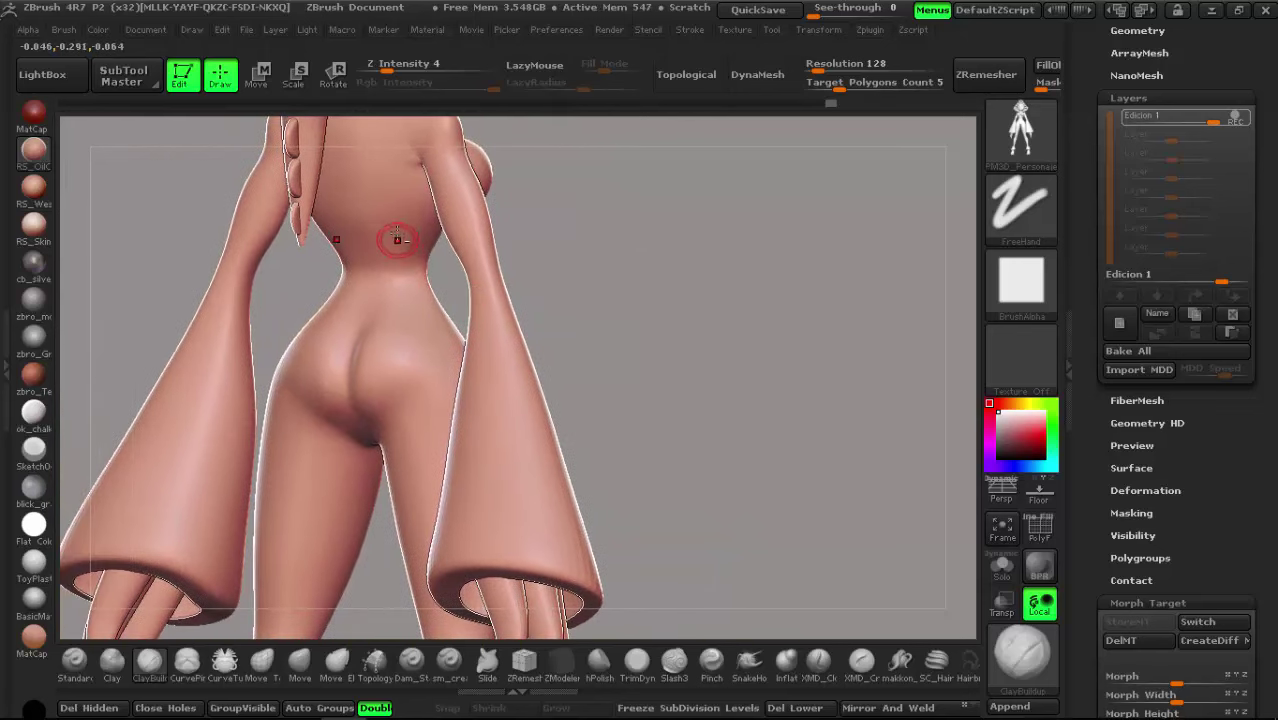
Step: Undo the strong shoulder-blade stroke, drop Z Intensity to 1, and lightly build up the shoulder blade and back
mouse_move(397, 239)
alt+mouse_down()
mouse_move(362, 328)
mouse_move(391, 265)
mouse_move(380, 377)
mouse_move(280, 271)
mouse_move(331, 305)
alt+mouse_up()
drag(302, 185, 395, 262)
key(ctrl+z)
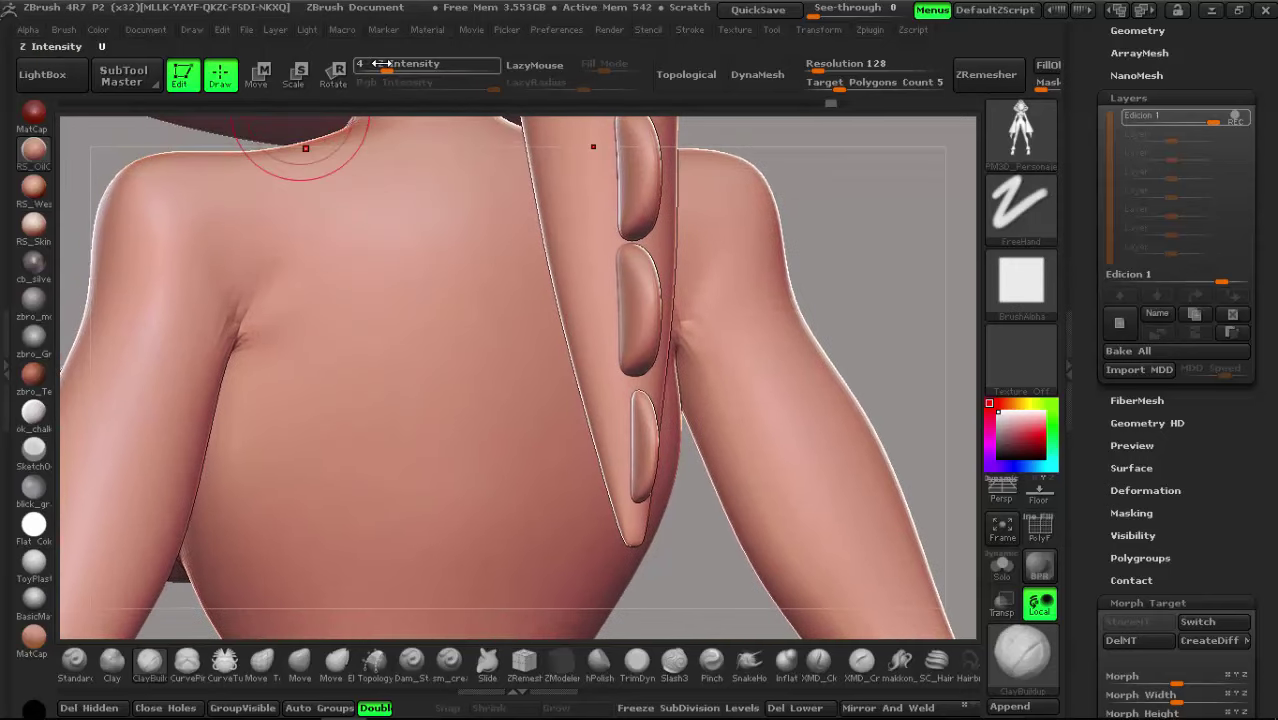
drag(380, 63, 377, 63)
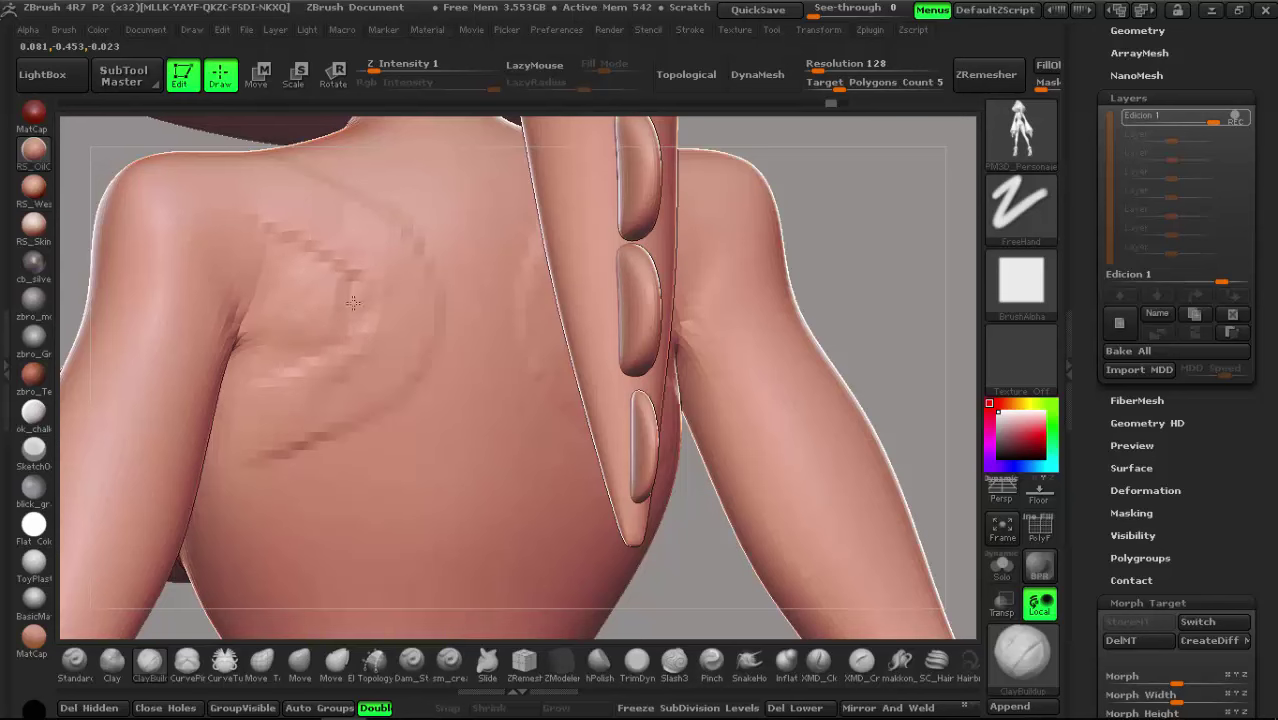
drag(329, 196, 387, 263)
drag(421, 331, 331, 417)
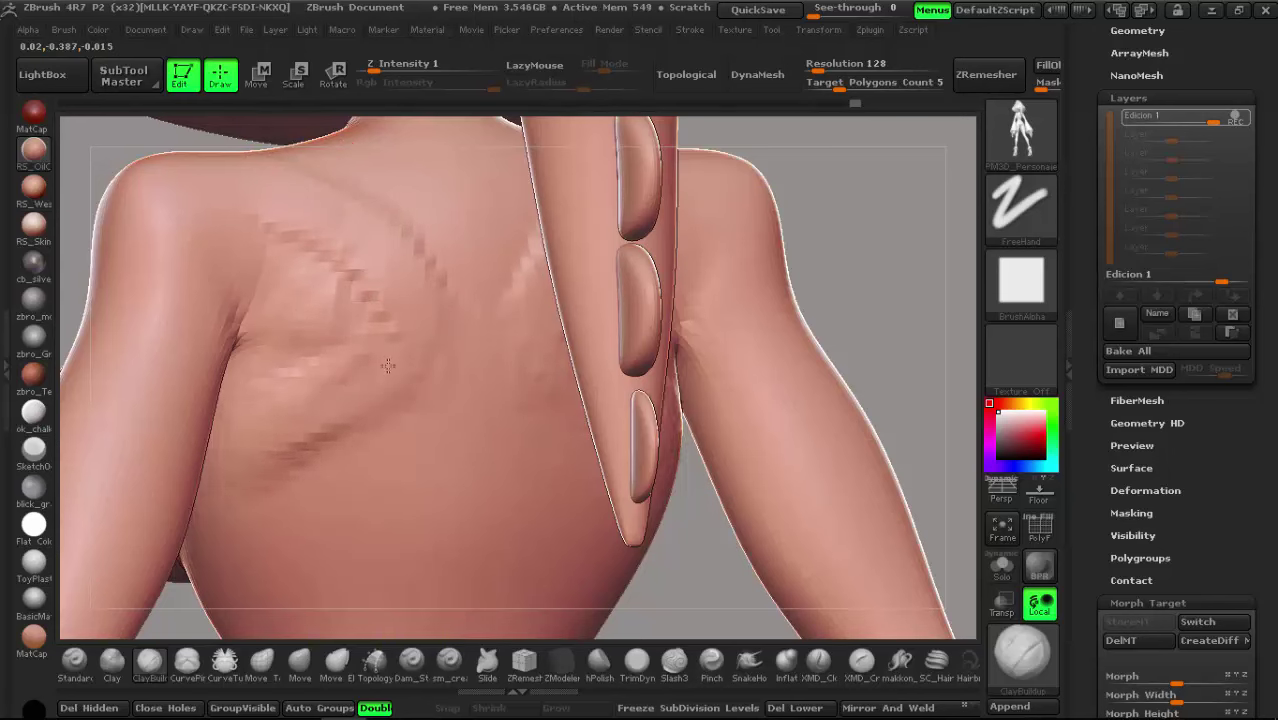
drag(388, 366, 194, 482)
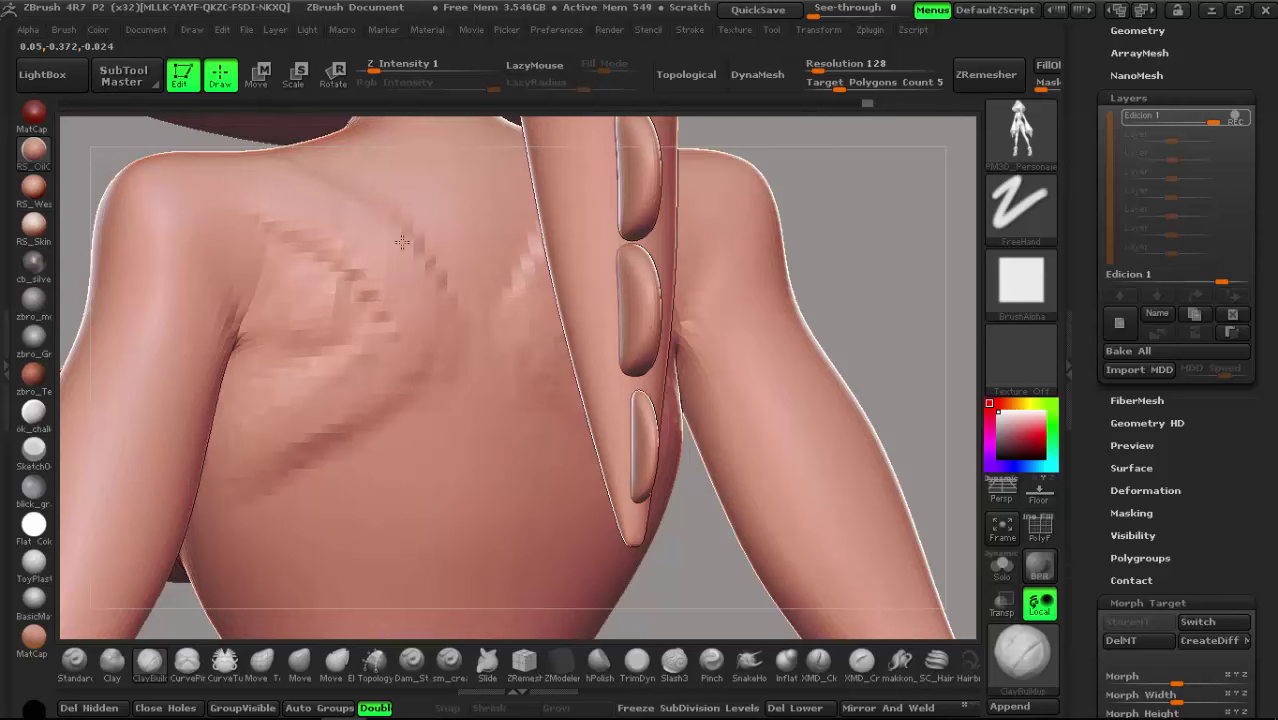
mouse_move(351, 251)
mouse_down()
mouse_move(329, 262)
mouse_move(248, 200)
mouse_up()
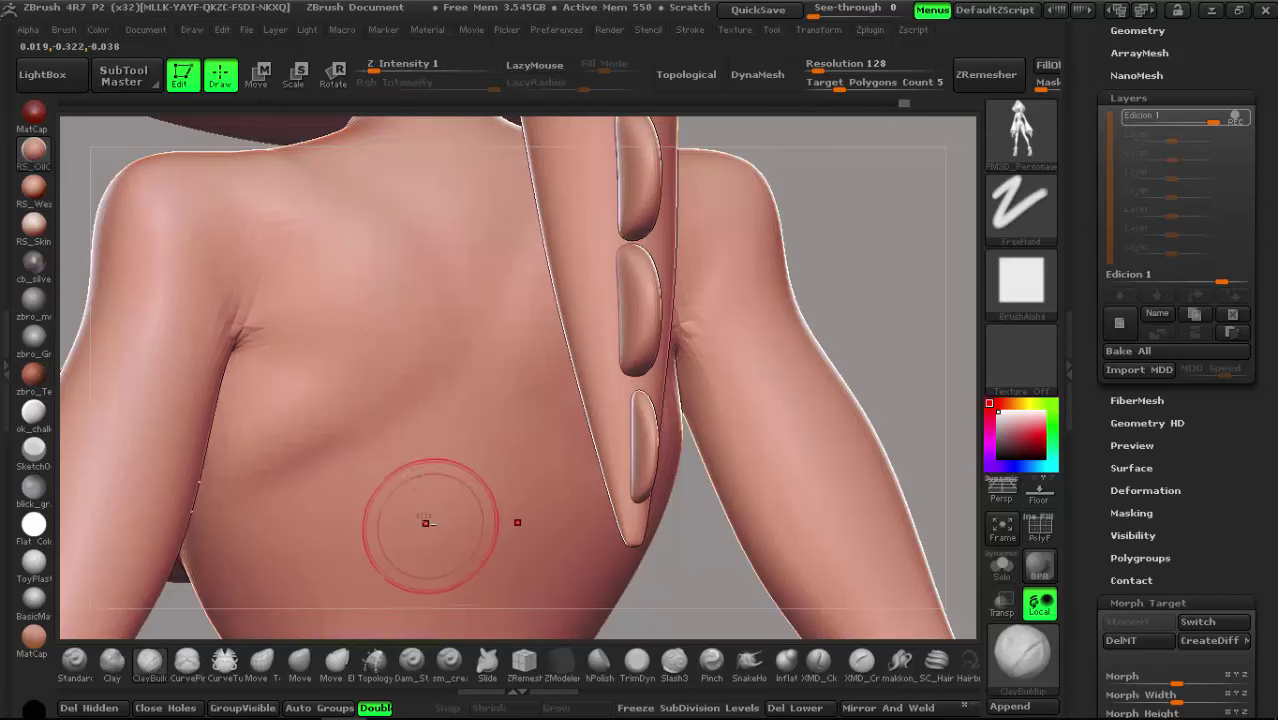
mouse_move(422, 522)
mouse_down()
mouse_move(385, 362)
mouse_move(502, 343)
mouse_move(518, 388)
mouse_up()
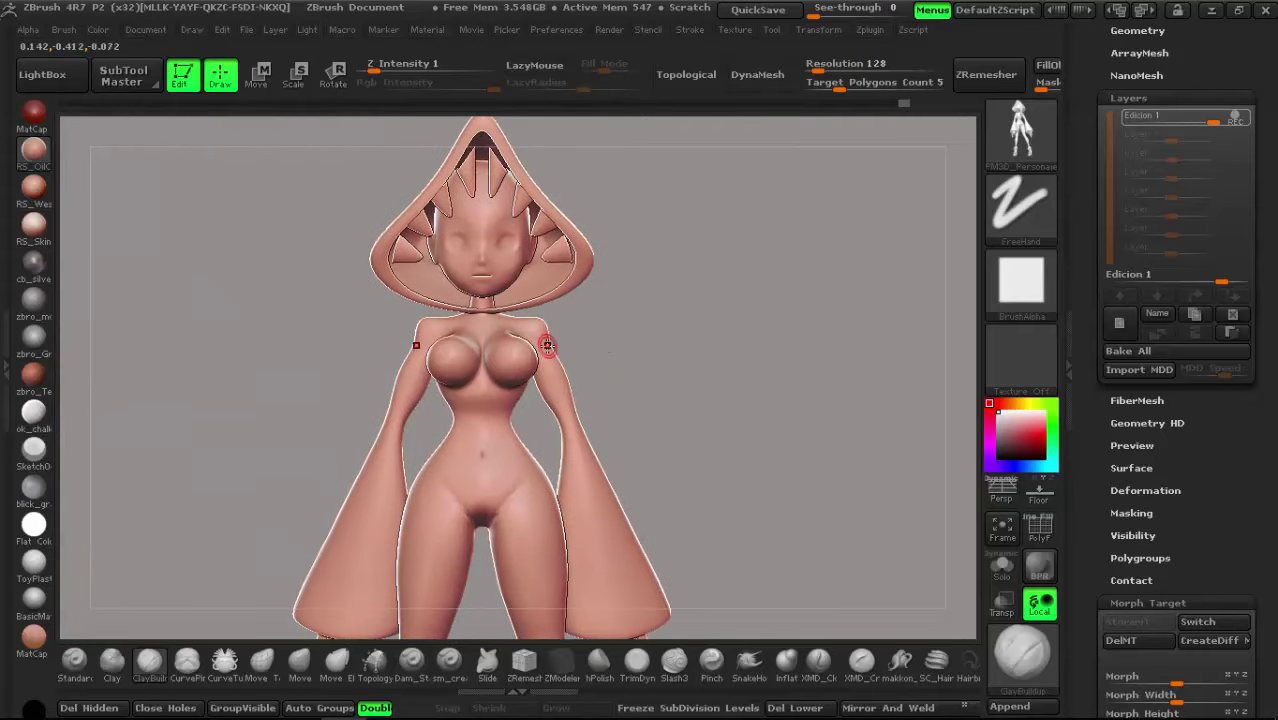
Step: Select the Morph brush at strength 71 and smooth away the navel on the belly
key(b)
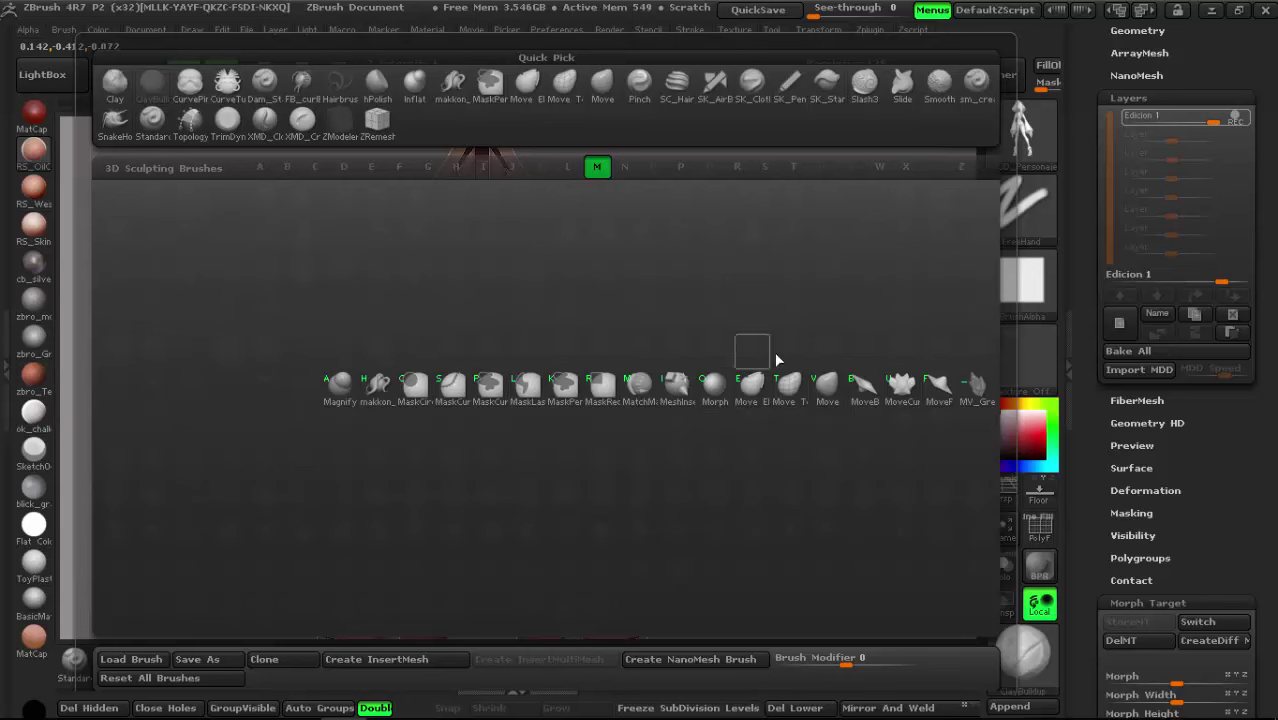
click(714, 384)
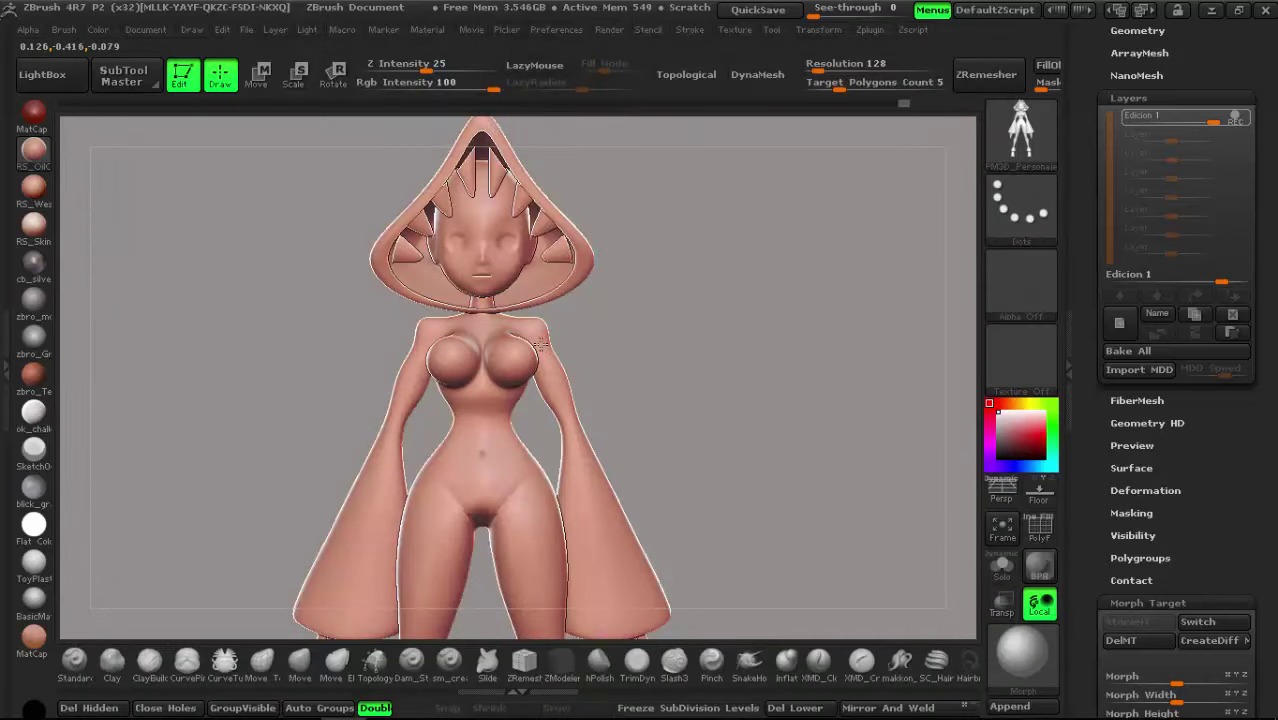
key(space)
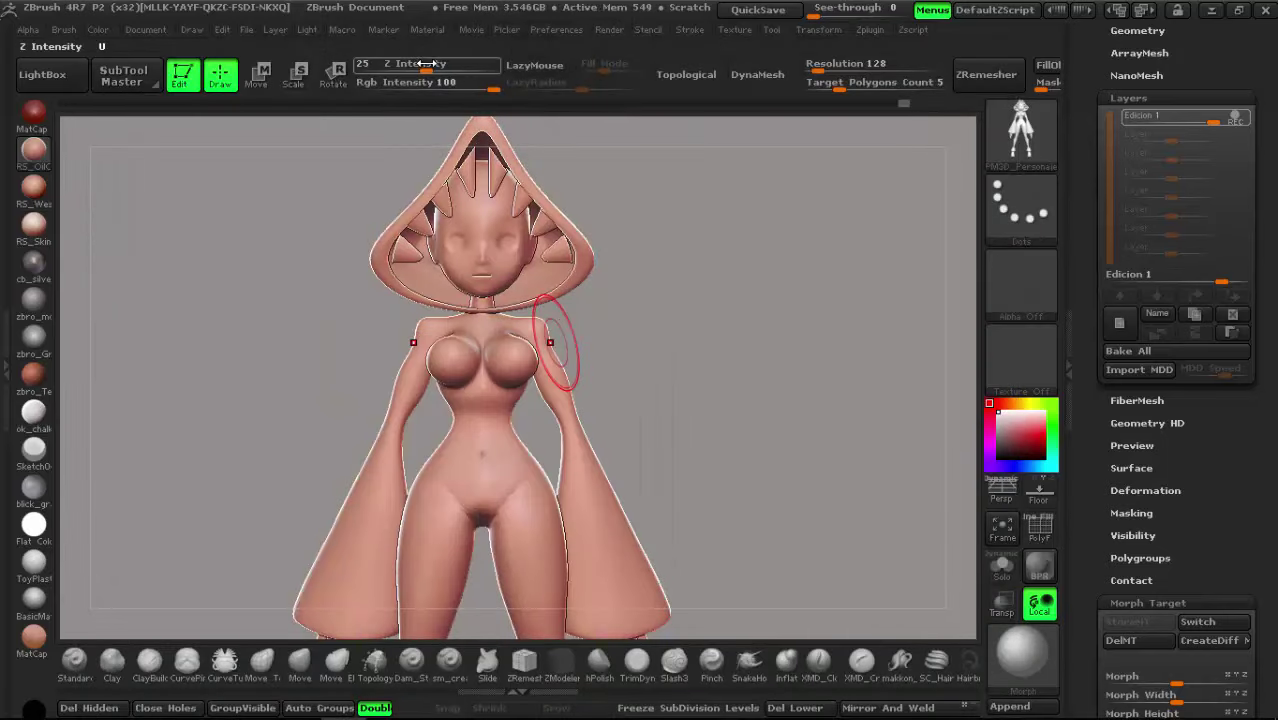
drag(427, 63, 474, 63)
scroll(585, 422, up, 2)
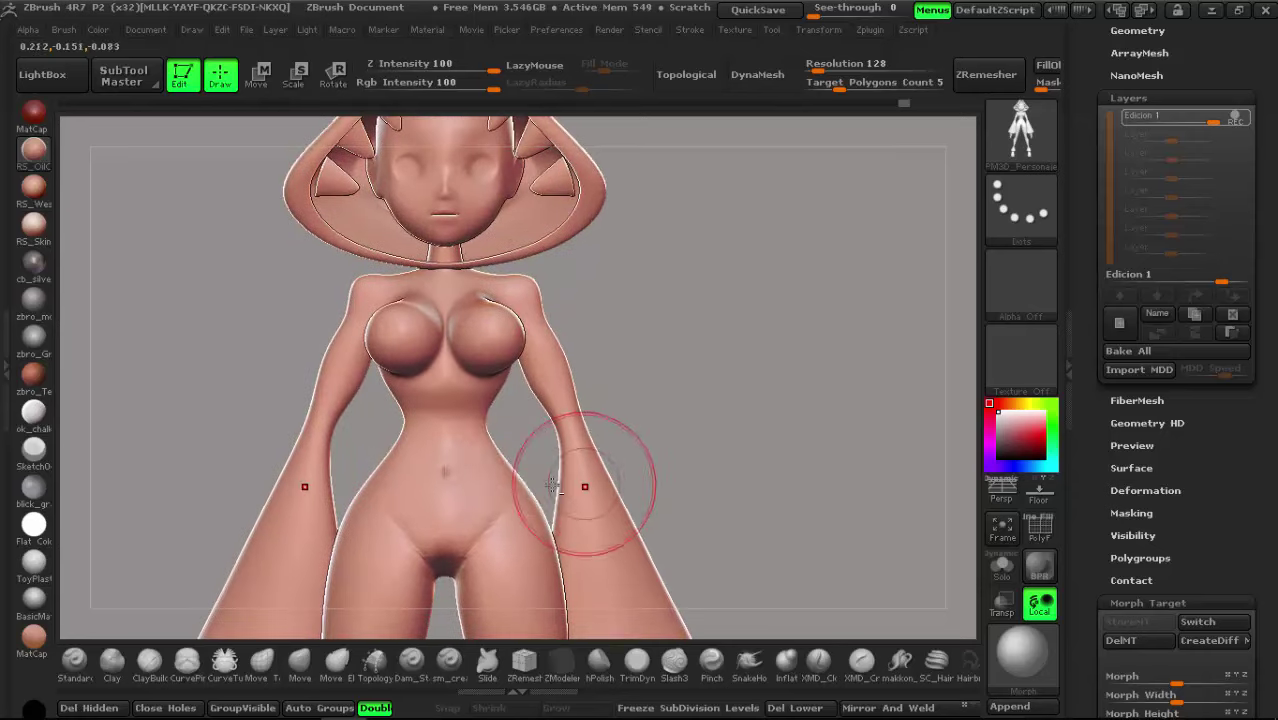
scroll(560, 430, up, 1)
scroll(499, 388, up, 1)
scroll(499, 388, up, 2)
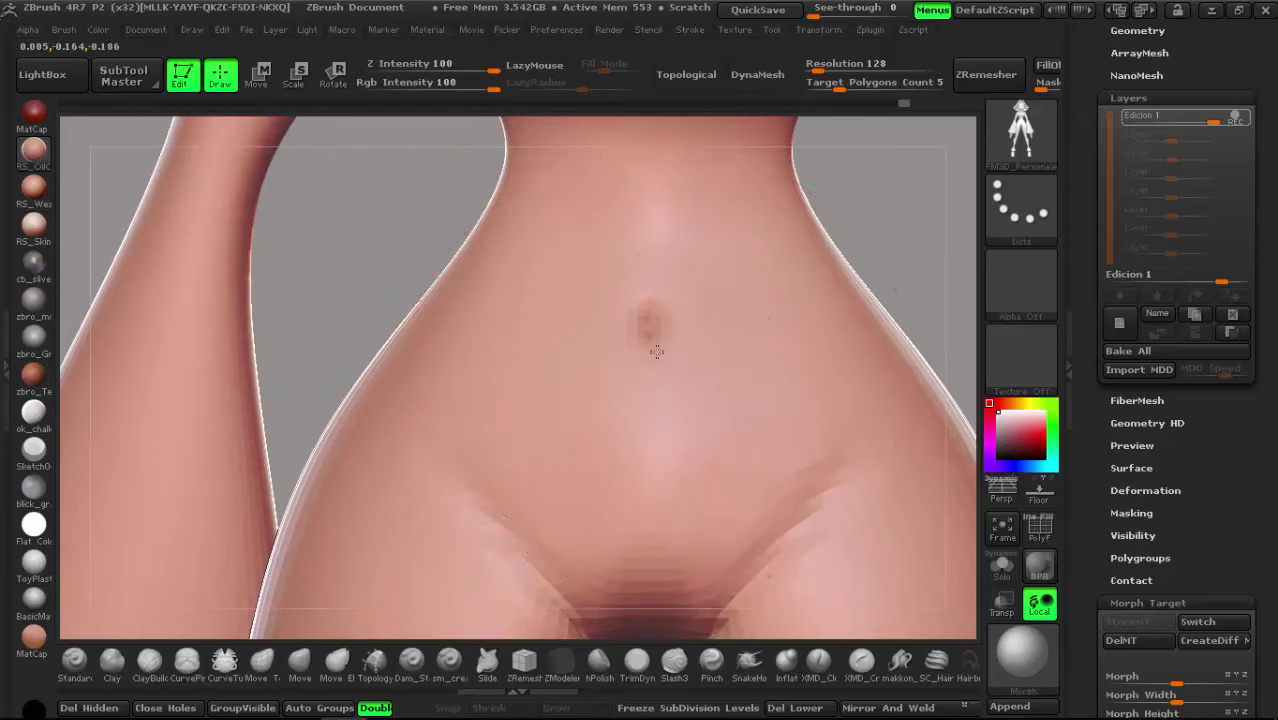
key(space)
shift+drag(645, 335, 639, 306)
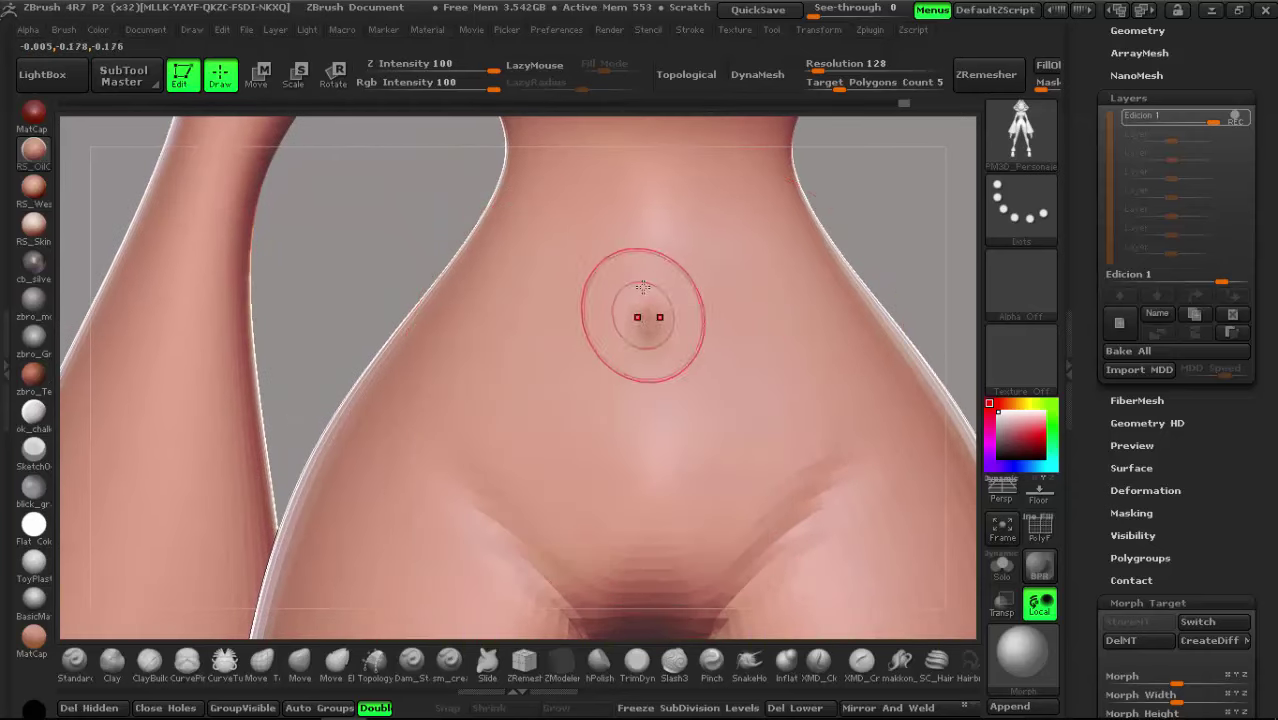
Step: Shrink the brush and orbit around to inspect the hips and back
scroll(764, 528, down, 1)
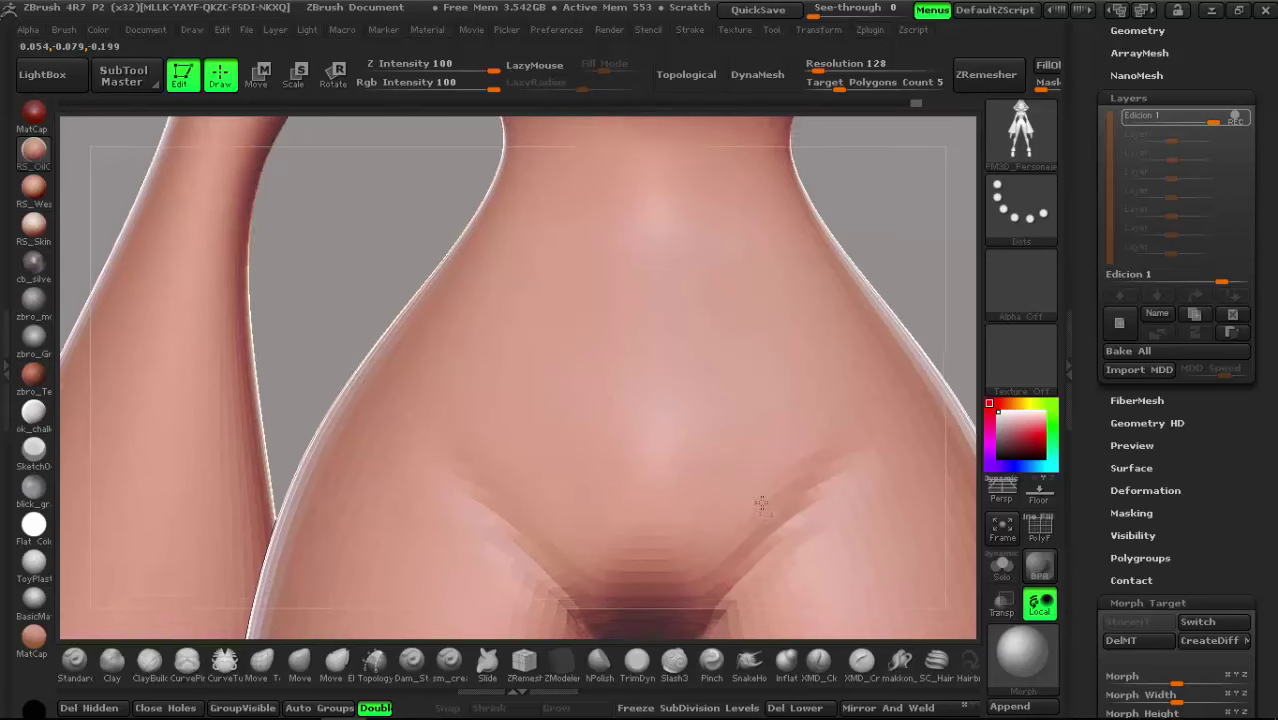
scroll(767, 503, down, 2)
scroll(638, 393, up, 1)
mouse_move(638, 393)
right_down()
mouse_move(571, 403)
mouse_move(485, 389)
mouse_move(550, 397)
right_up()
scroll(550, 397, up, 2)
scroll(540, 380, up, 2)
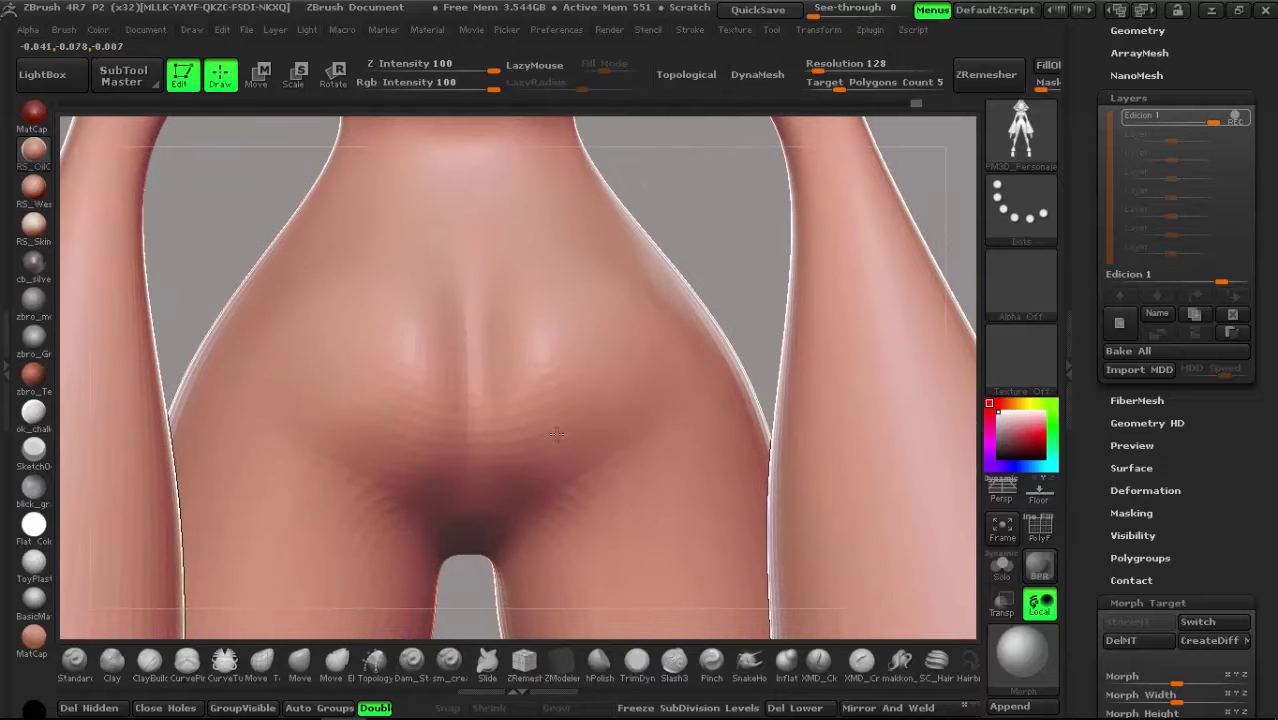
right_click(527, 344)
drag(527, 344, 522, 342)
right_drag(522, 342, 574, 313)
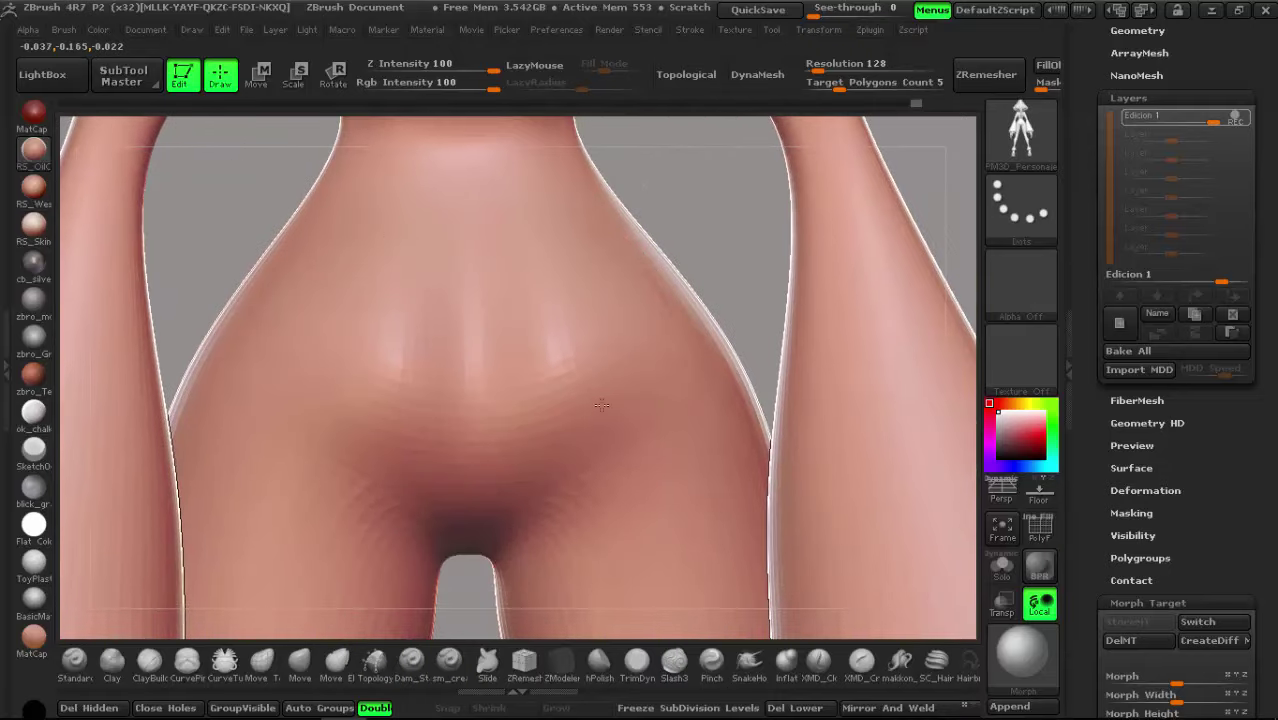
scroll(471, 300, down, 3)
mouse_move(471, 300)
right_down()
mouse_move(442, 428)
mouse_move(398, 362)
right_up()
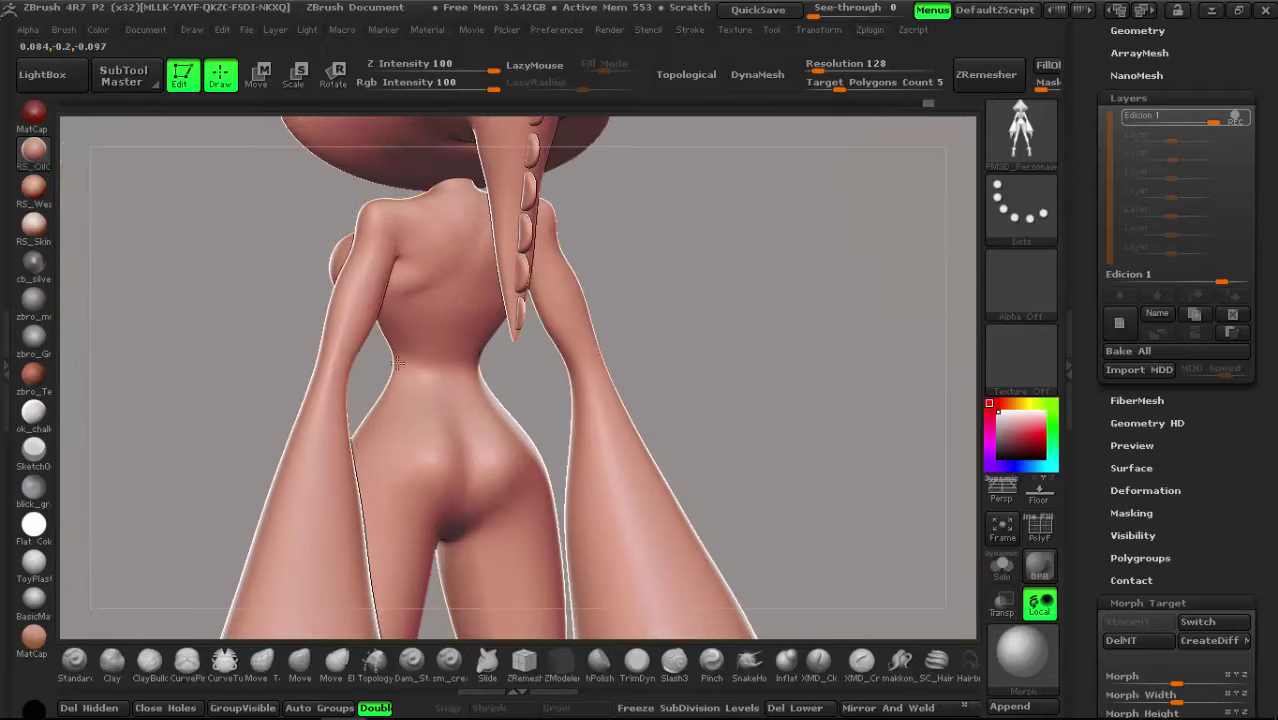
scroll(427, 260, up, 2)
scroll(425, 280, up, 2)
Step: Set Z Intensity to 1 and lightly touch up the upper back, lower back, waist and knee
scroll(430, 276, up, 2)
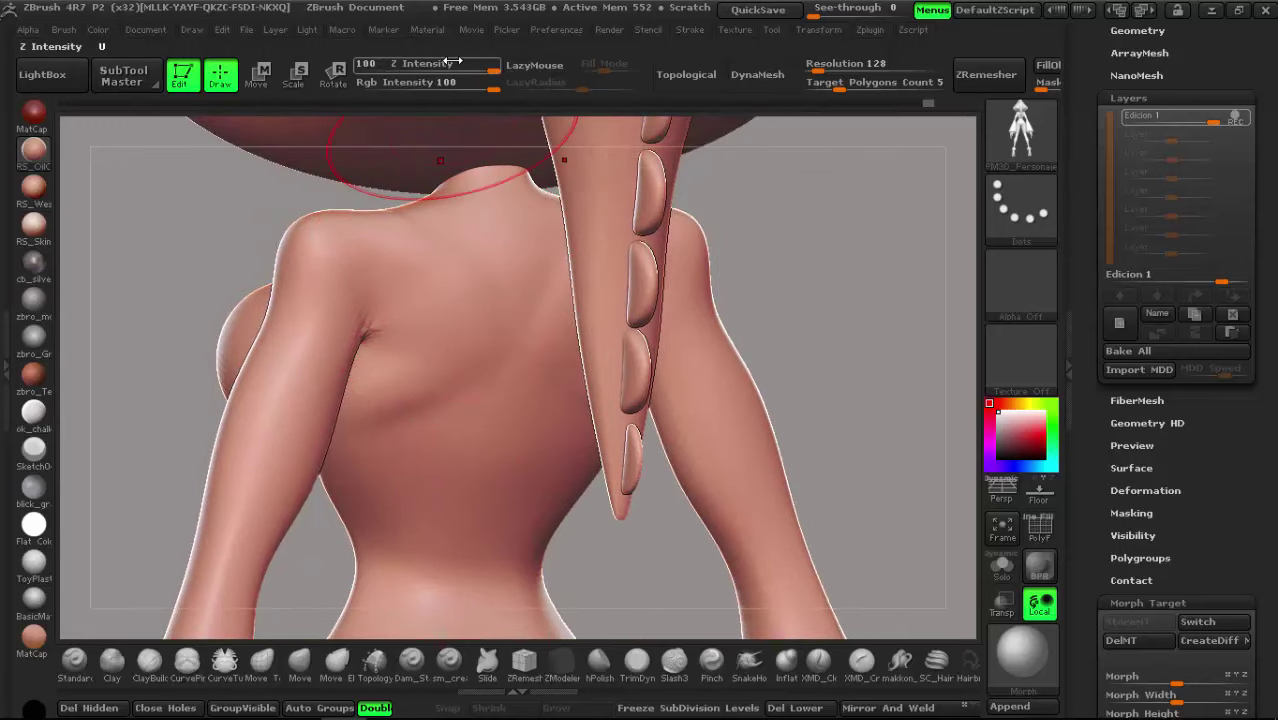
drag(490, 63, 400, 63)
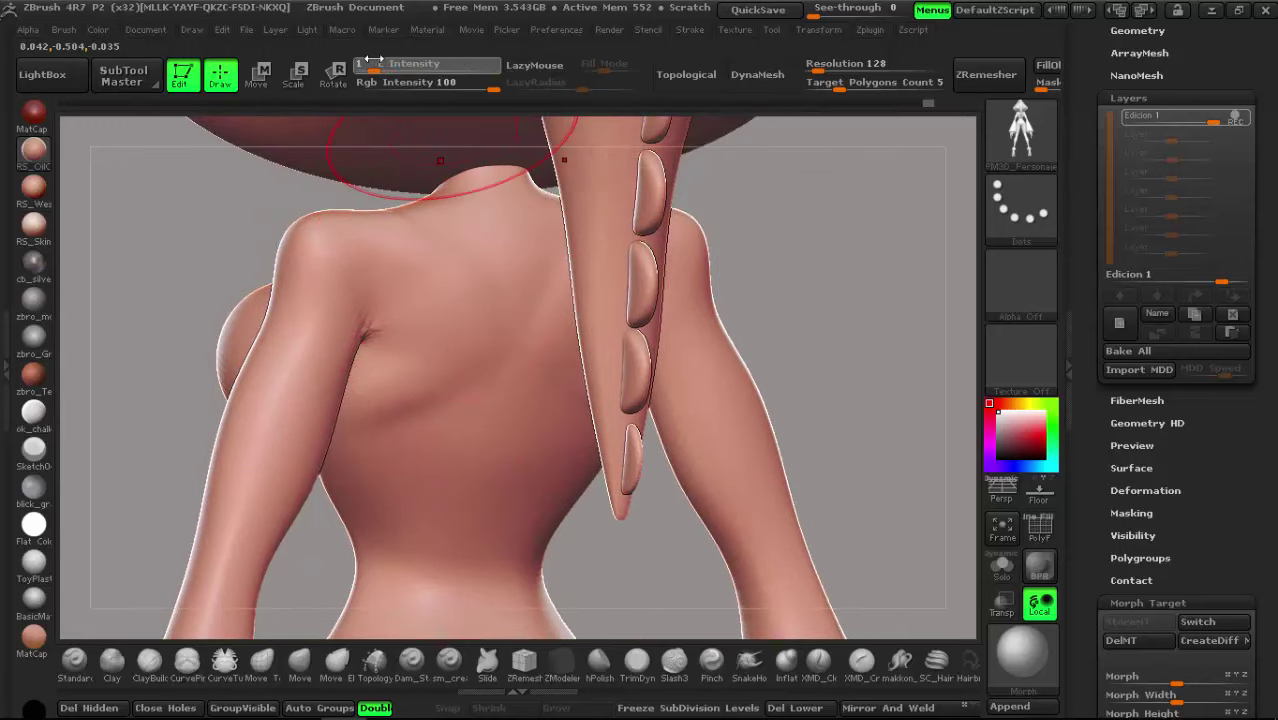
drag(508, 470, 400, 251)
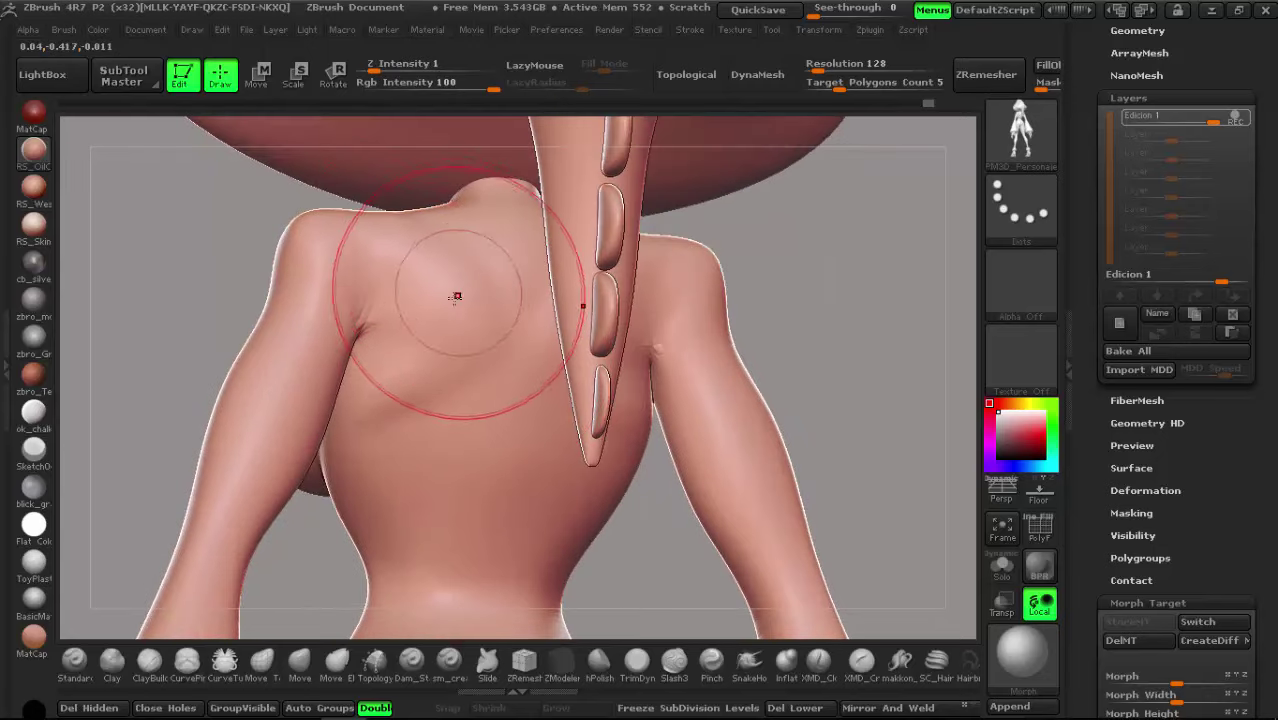
key(space)
mouse_move(420, 229)
mouse_down()
mouse_move(465, 377)
mouse_move(448, 271)
mouse_move(414, 260)
mouse_up()
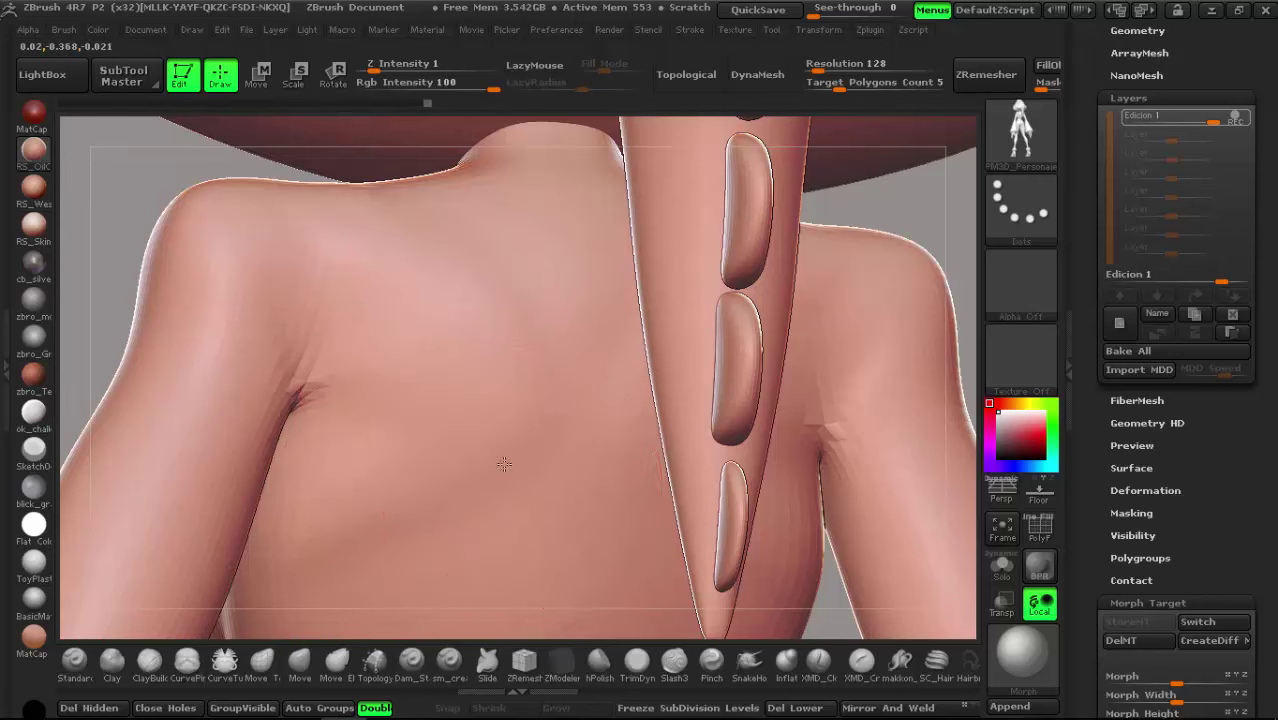
mouse_move(470, 422)
alt+mouse_down()
mouse_move(345, 259)
mouse_move(396, 282)
mouse_move(374, 333)
alt+mouse_up()
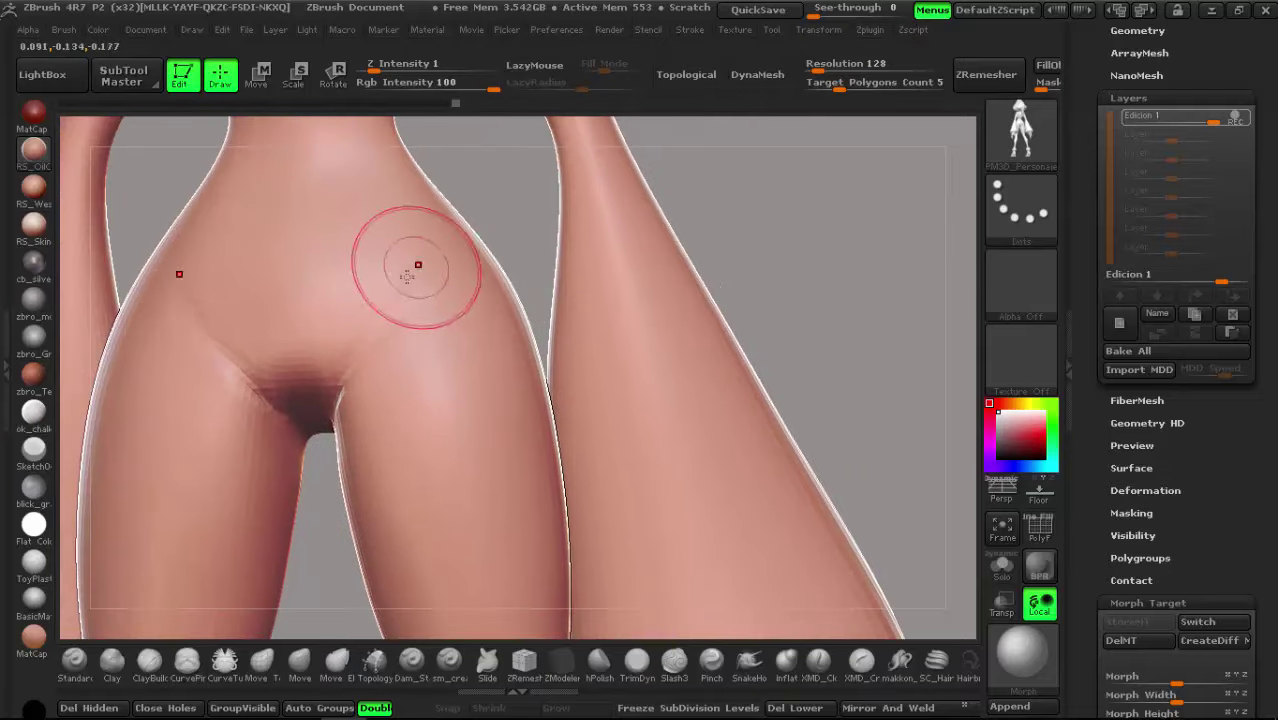
mouse_move(345, 381)
alt+mouse_down()
mouse_move(553, 419)
mouse_move(593, 294)
mouse_move(579, 308)
mouse_move(602, 308)
mouse_move(509, 317)
mouse_move(410, 230)
mouse_move(472, 291)
mouse_move(519, 405)
mouse_move(499, 342)
mouse_move(550, 390)
mouse_move(497, 269)
mouse_move(605, 299)
alt+mouse_up()
mouse_move(425, 345)
mouse_down()
mouse_move(673, 486)
mouse_move(810, 428)
mouse_move(1056, 401)
mouse_move(724, 460)
mouse_move(642, 263)
mouse_move(585, 277)
mouse_move(620, 332)
mouse_move(659, 305)
mouse_move(607, 305)
mouse_move(966, 292)
mouse_up()
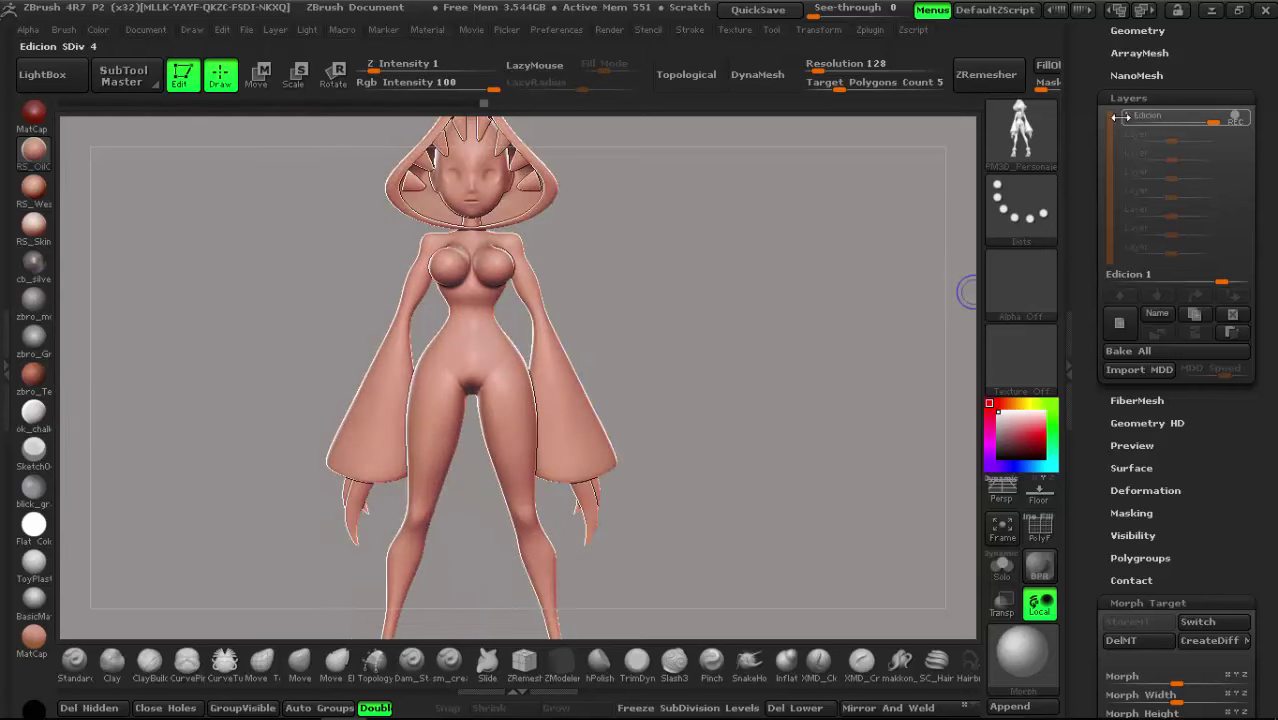
Step: Zoom in on the head and select the Move brush at Z Intensity 51
mouse_move(596, 244)
mouse_down()
mouse_move(565, 385)
mouse_move(567, 291)
mouse_up()
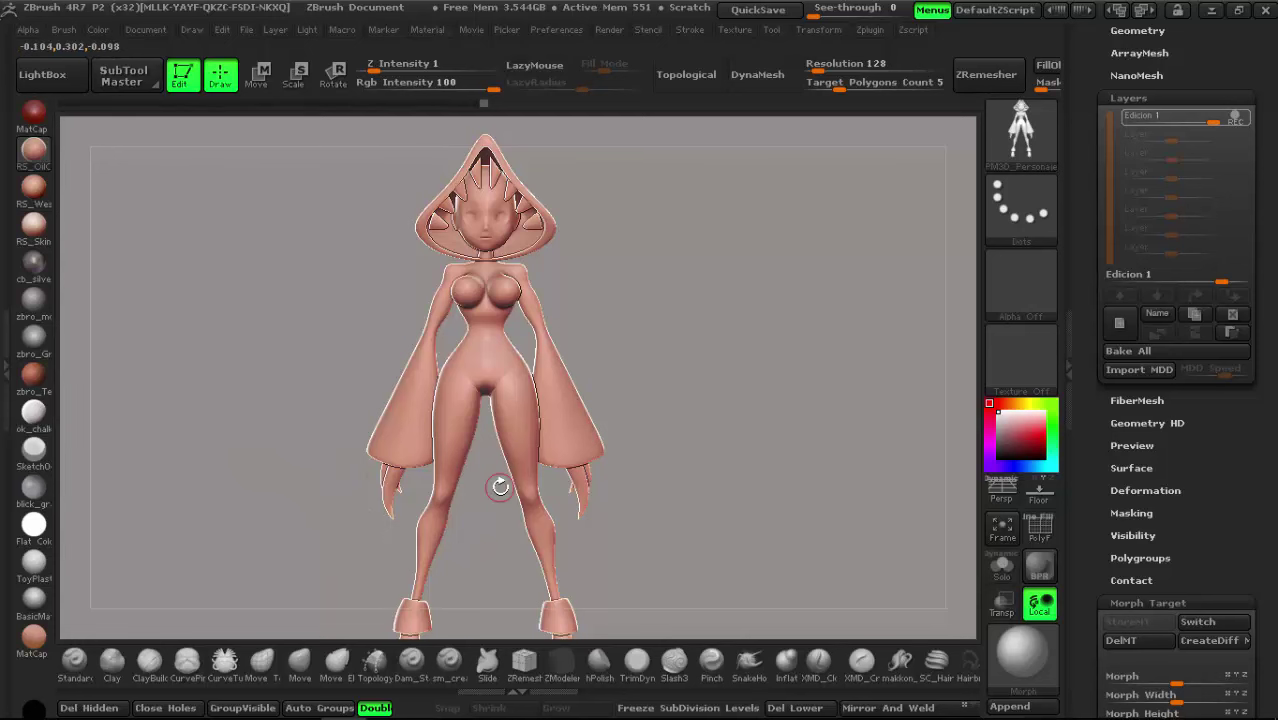
mouse_move(427, 207)
ctrl+right_down()
mouse_move(468, 271)
mouse_move(320, 290)
mouse_move(428, 371)
ctrl+right_up()
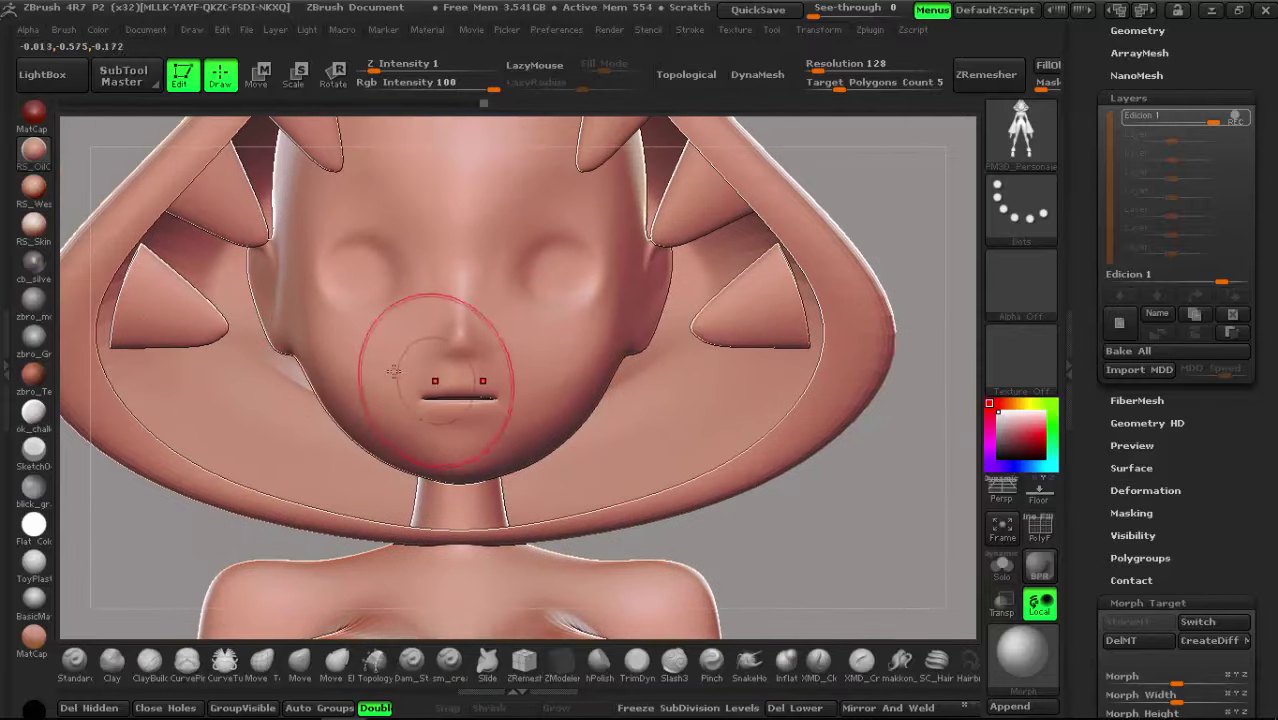
click(333, 668)
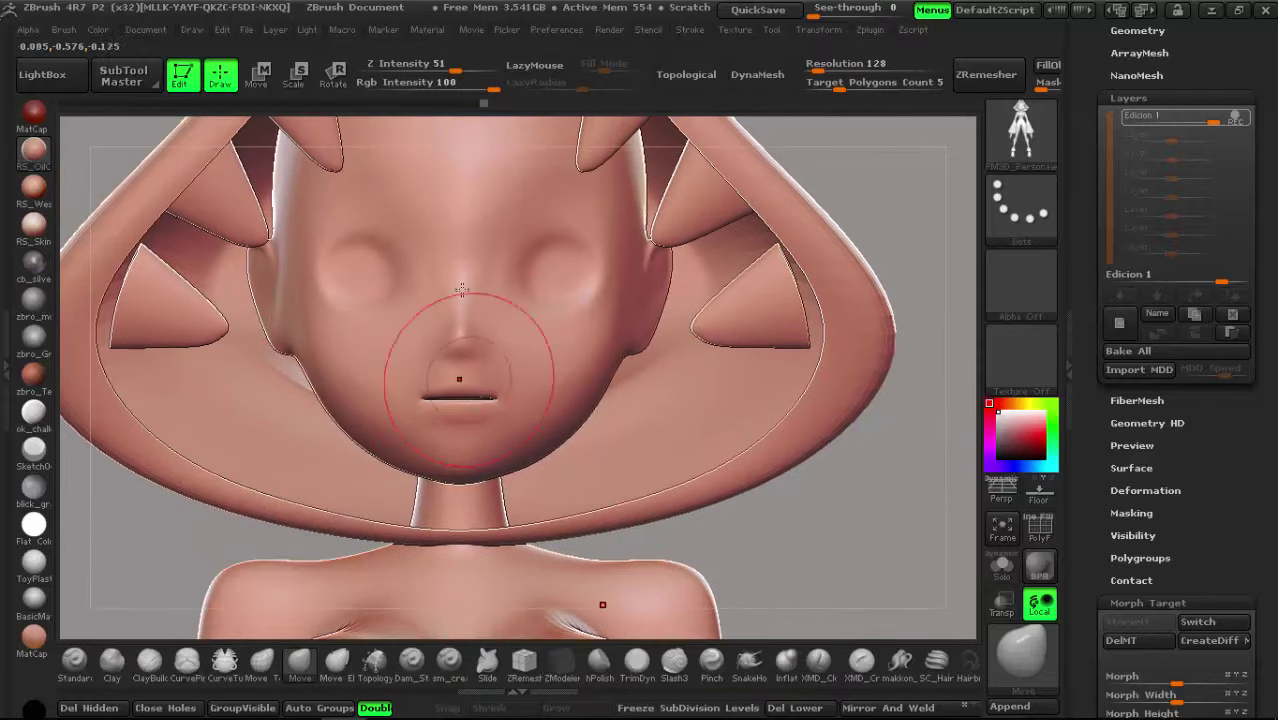
right_click(440, 300)
drag(420, 241, 480, 241)
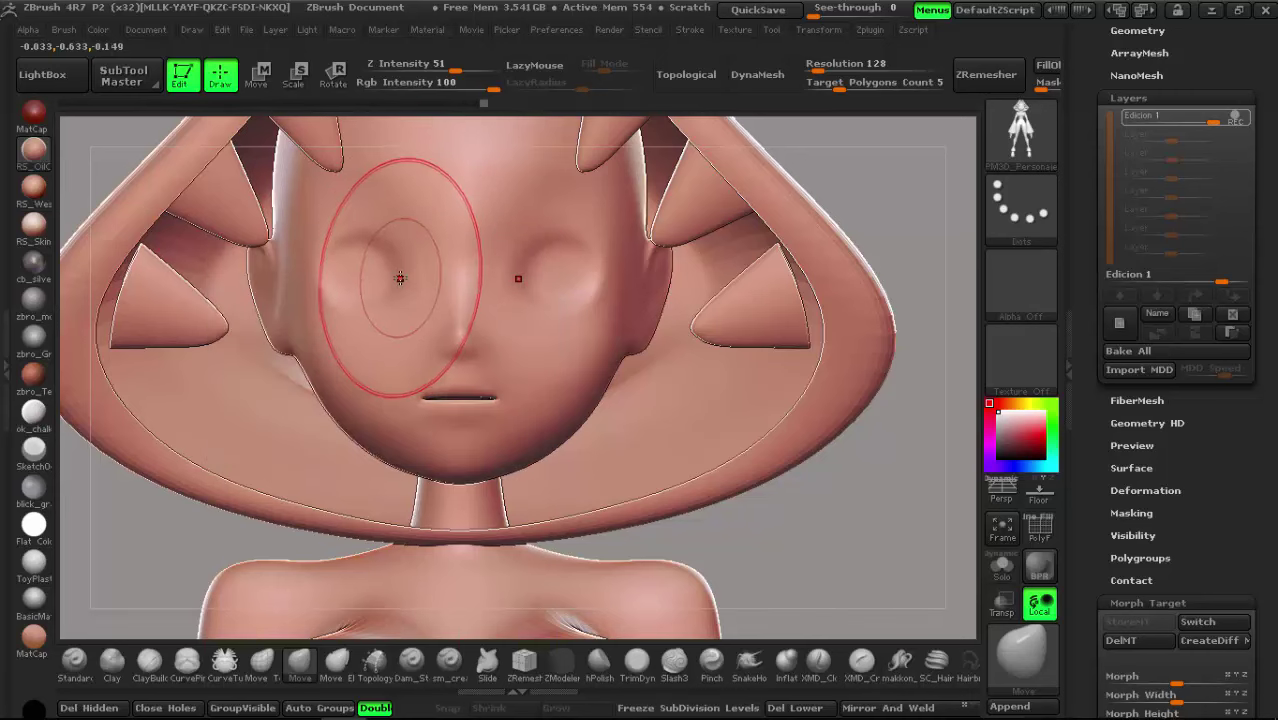
Step: Lift the mouth corners into a gentle smile and even out the eye areas
right_click(421, 288)
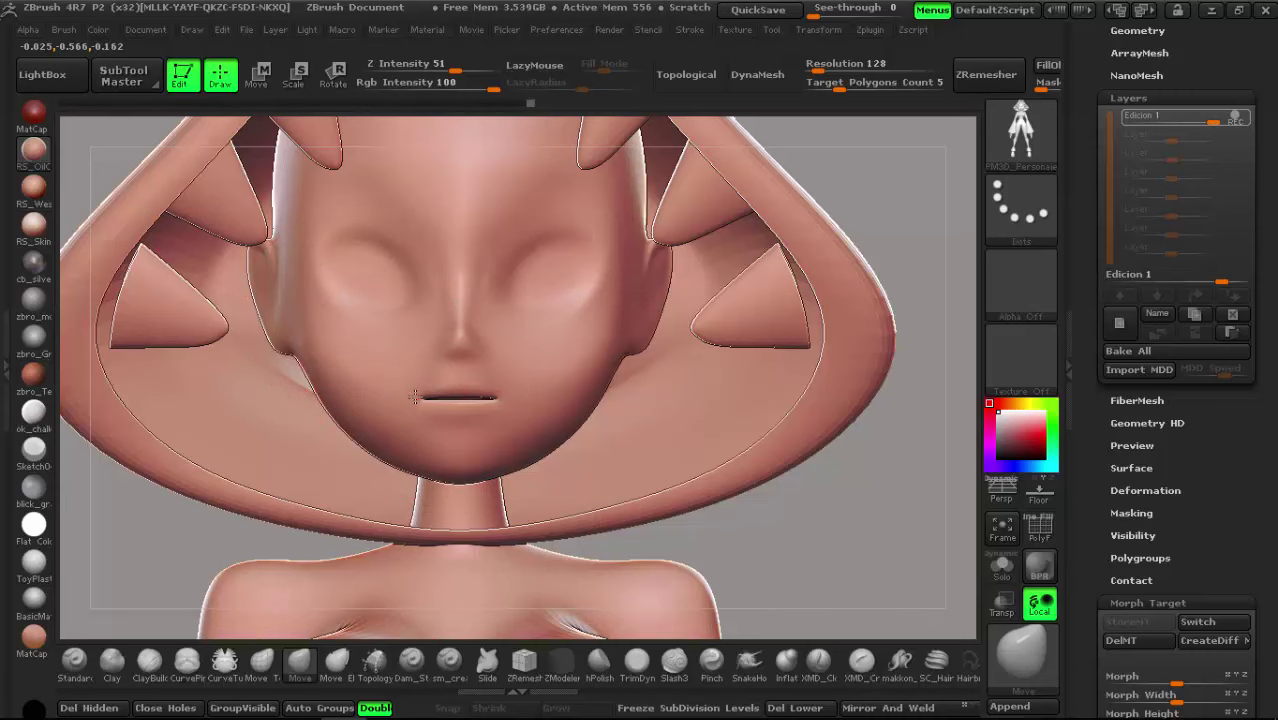
drag(459, 405, 459, 398)
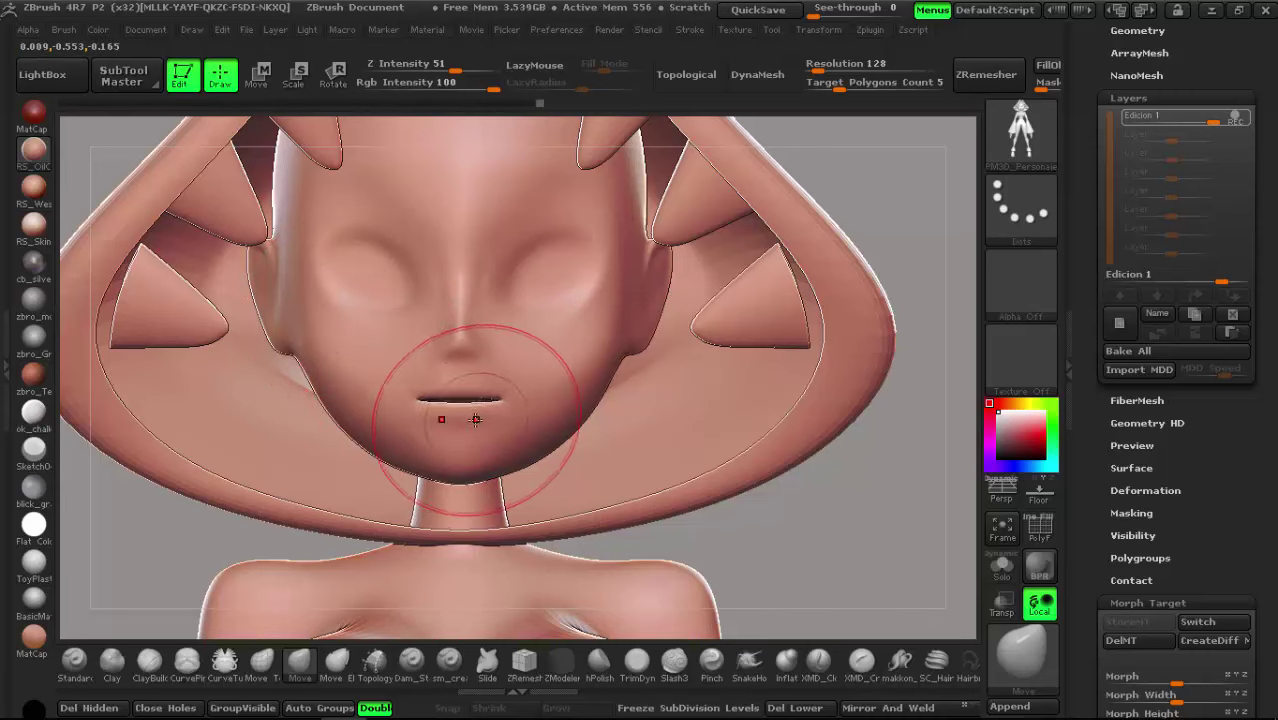
key(space)
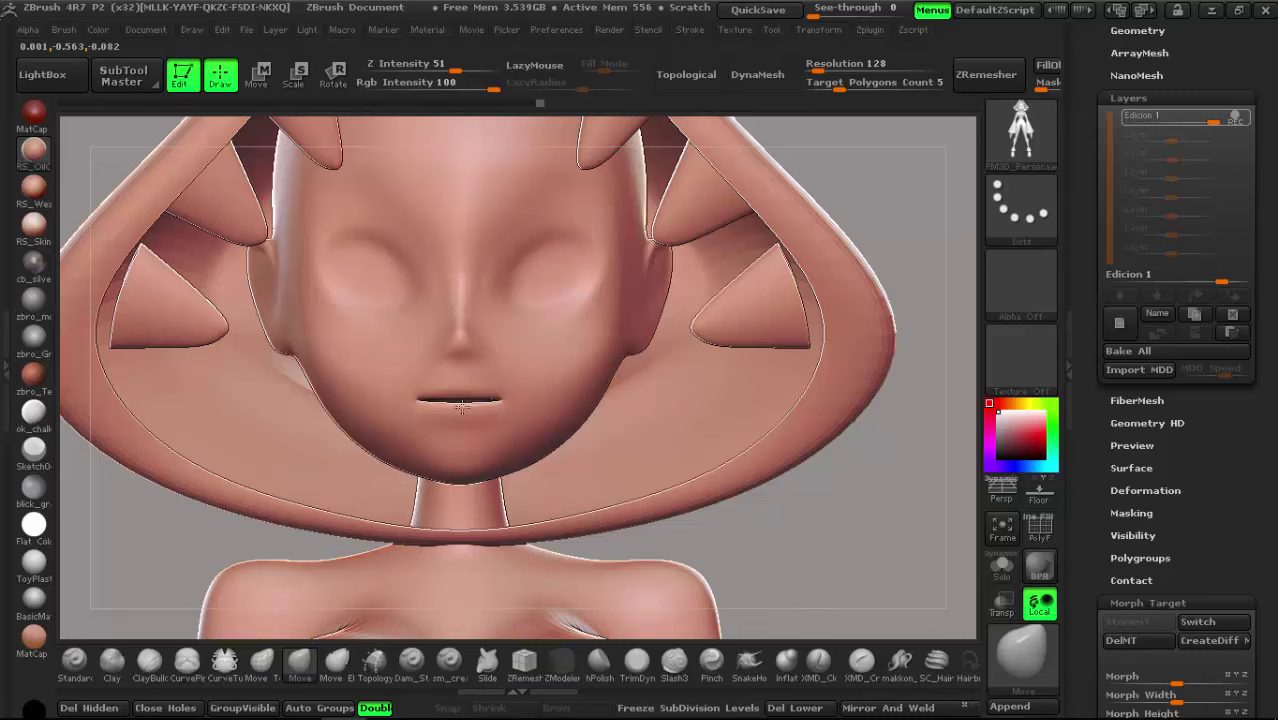
drag(455, 412, 509, 399)
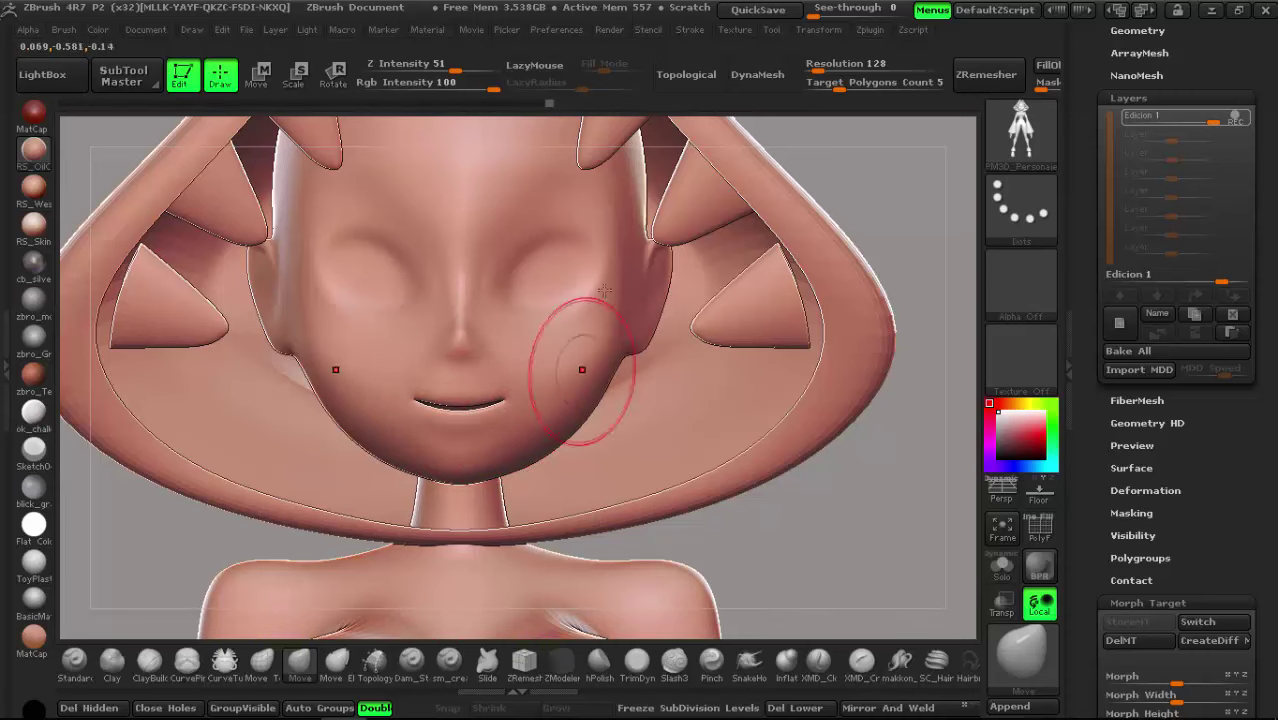
mouse_move(585, 337)
alt+mouse_down()
mouse_move(595, 255)
mouse_move(421, 286)
alt+mouse_up()
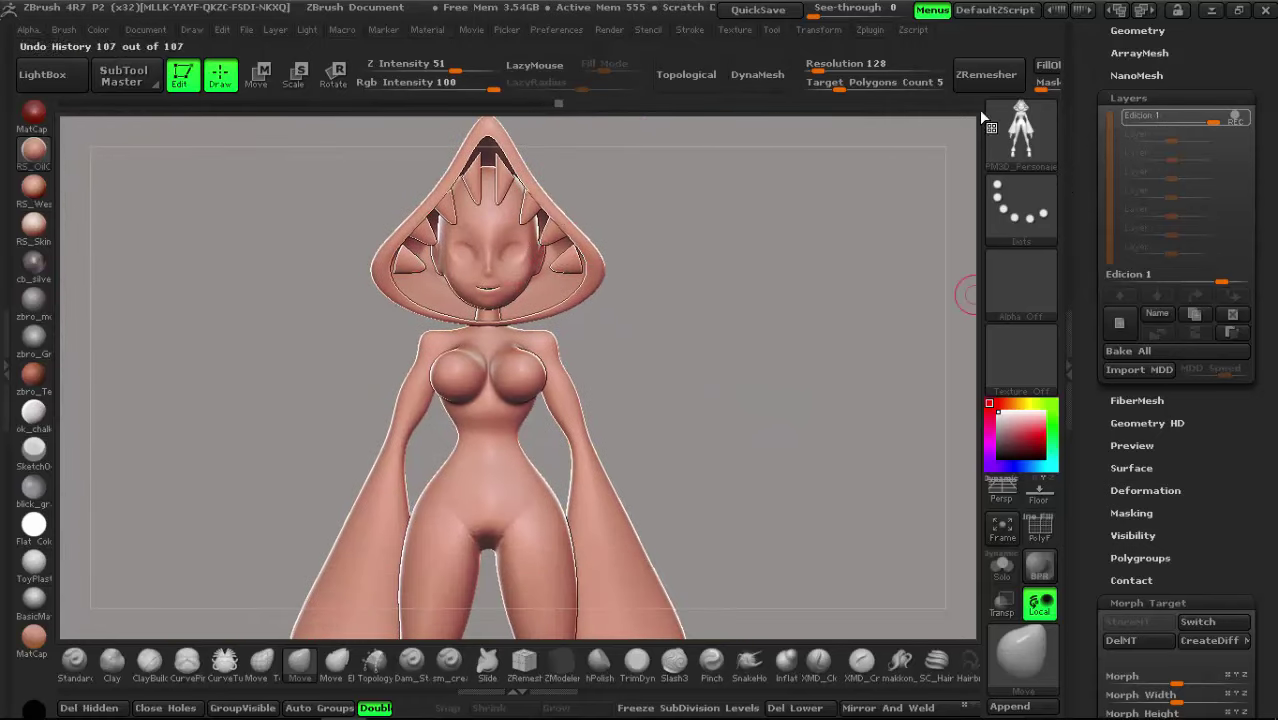
Step: Add a new layer named 'Cara 1' and reactivate the Edicion 1 layer
alt+drag(703, 399, 875, 367)
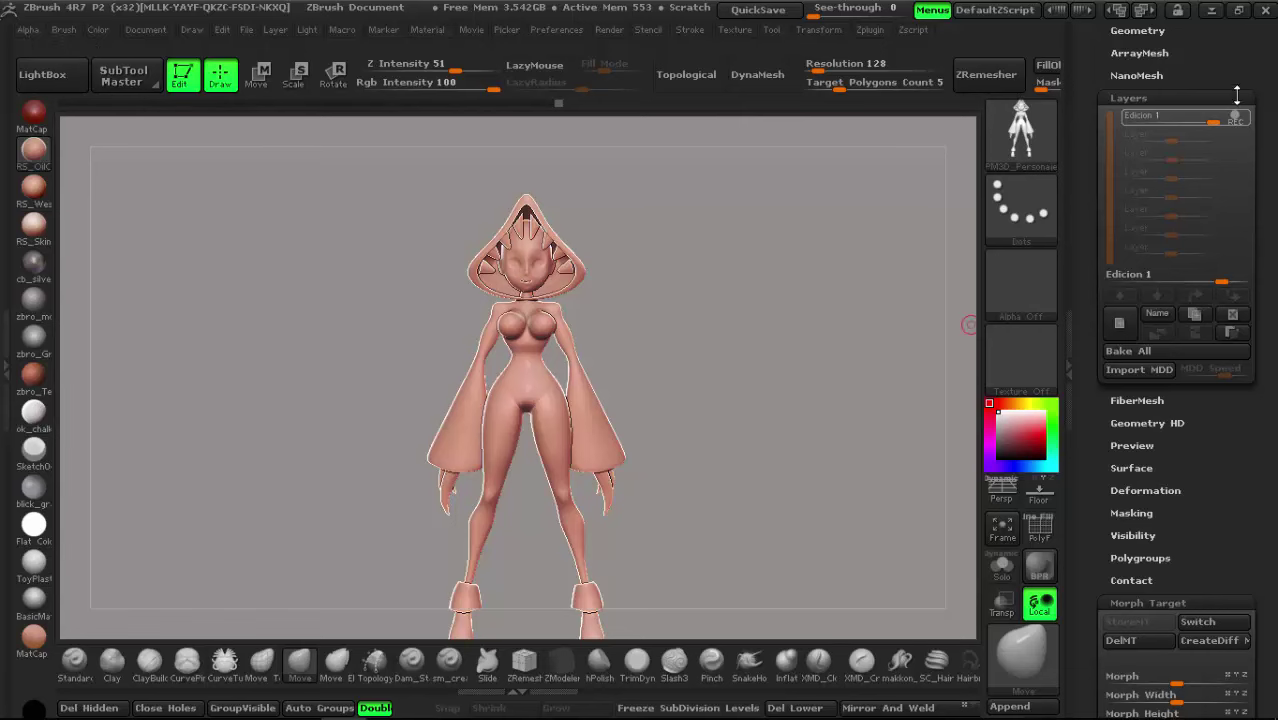
drag(433, 390, 721, 252)
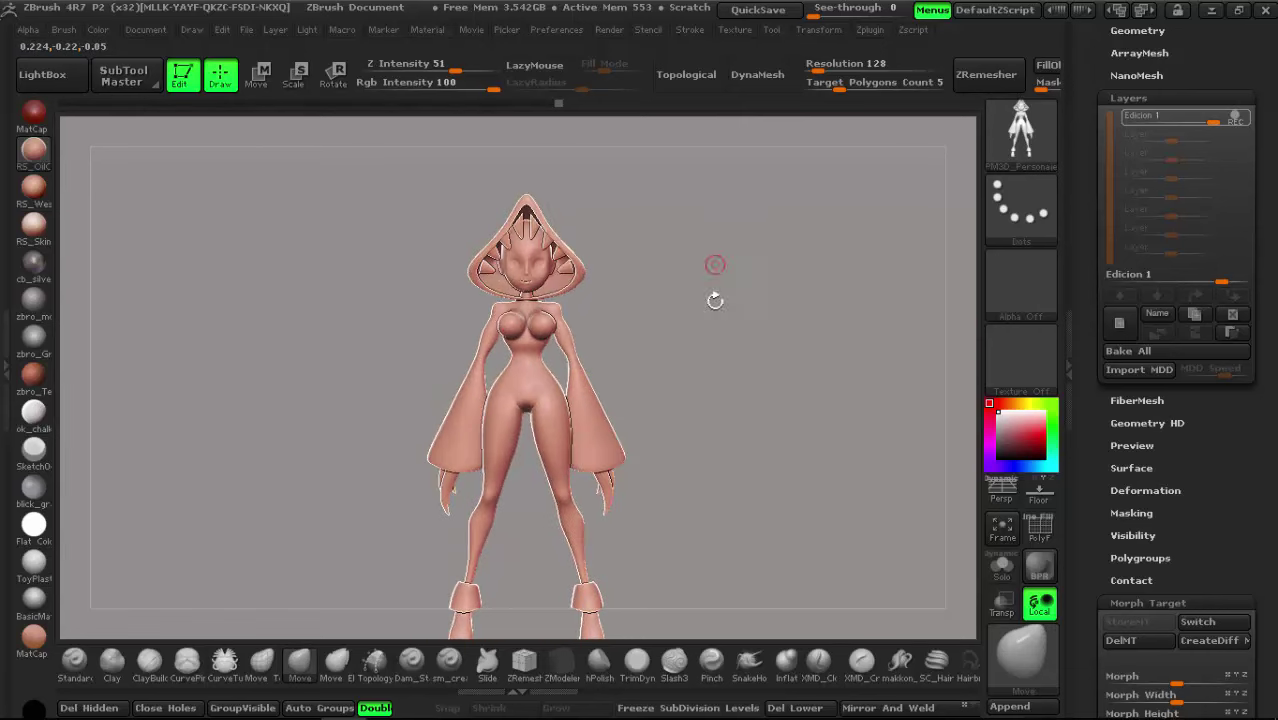
alt+drag(715, 300, 670, 305)
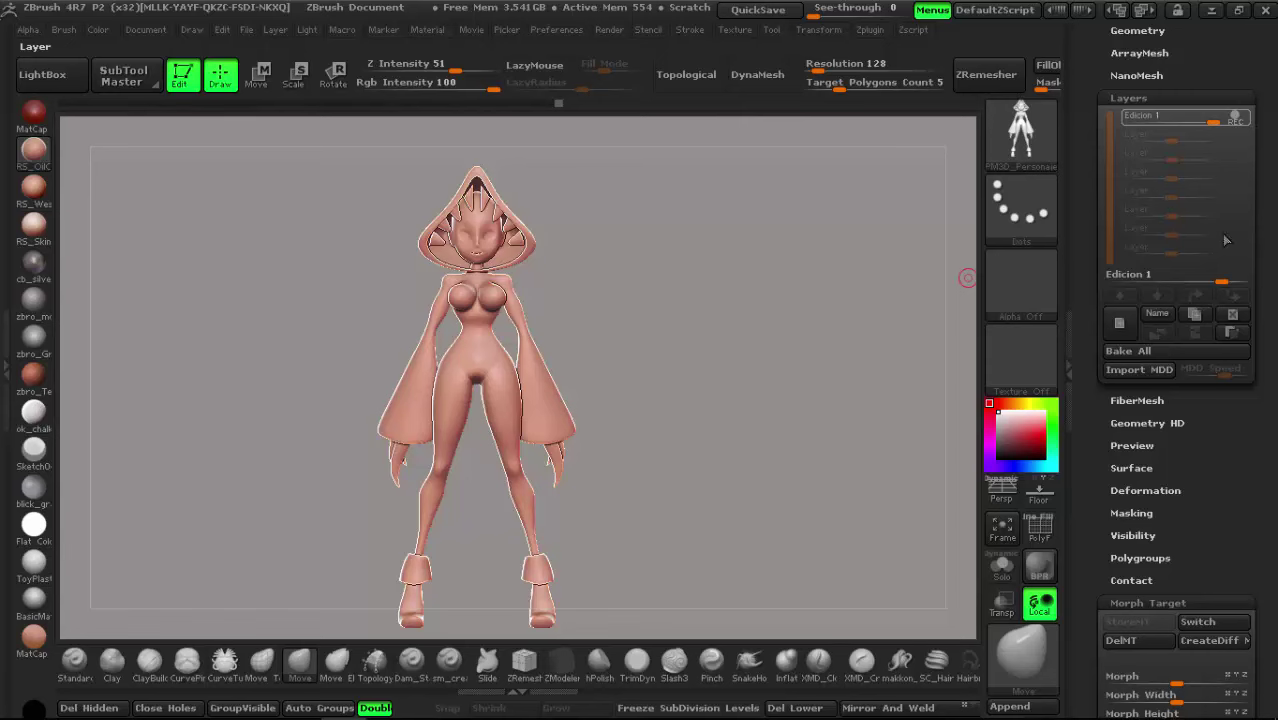
click(1125, 329)
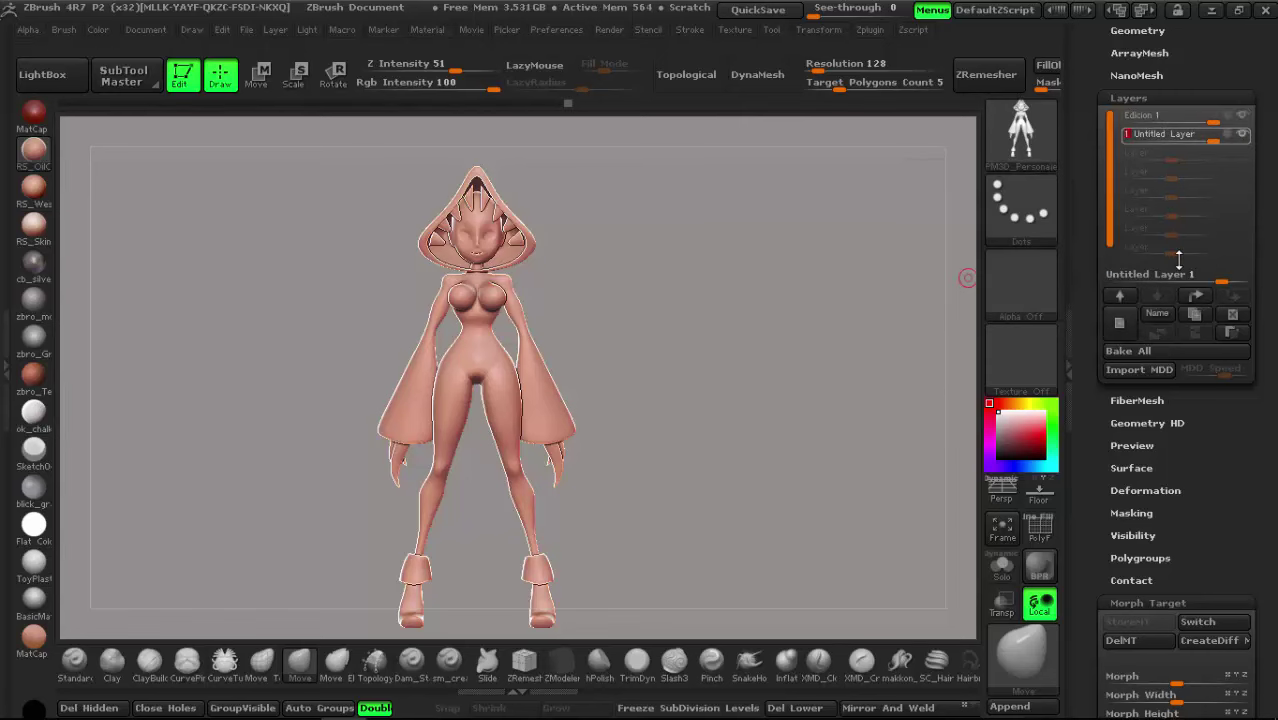
click(1156, 311)
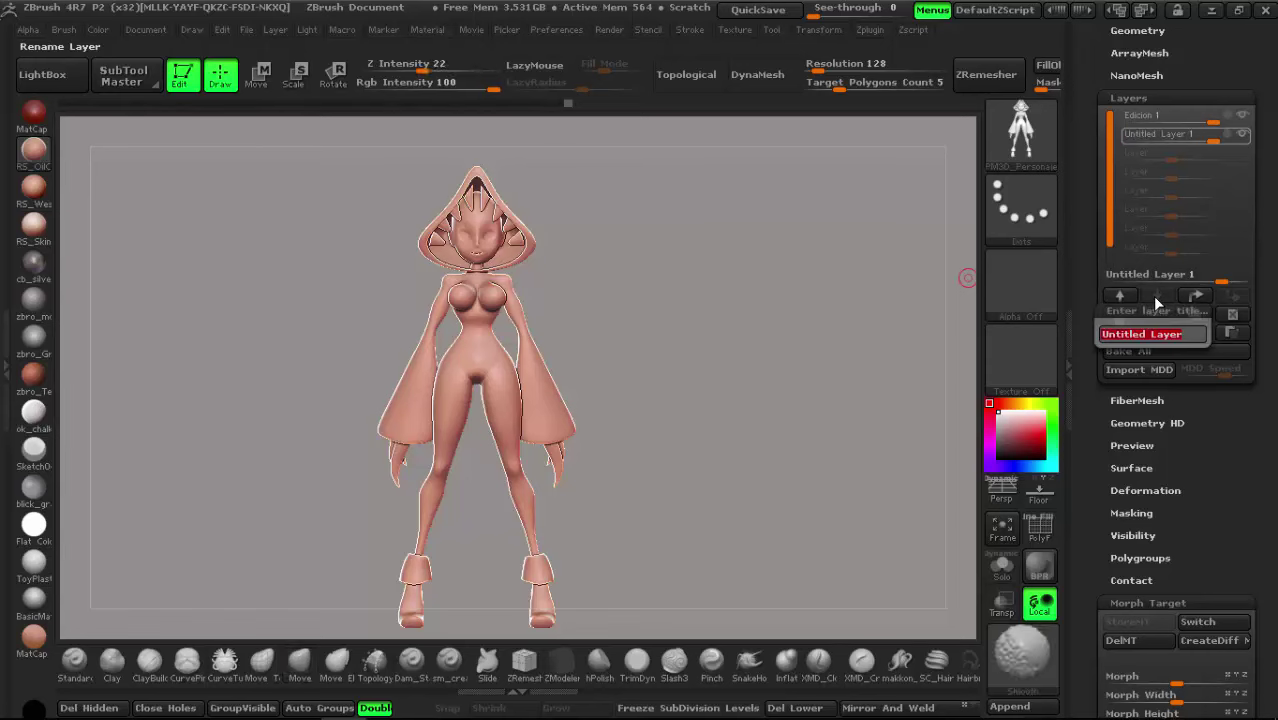
text(Cara)
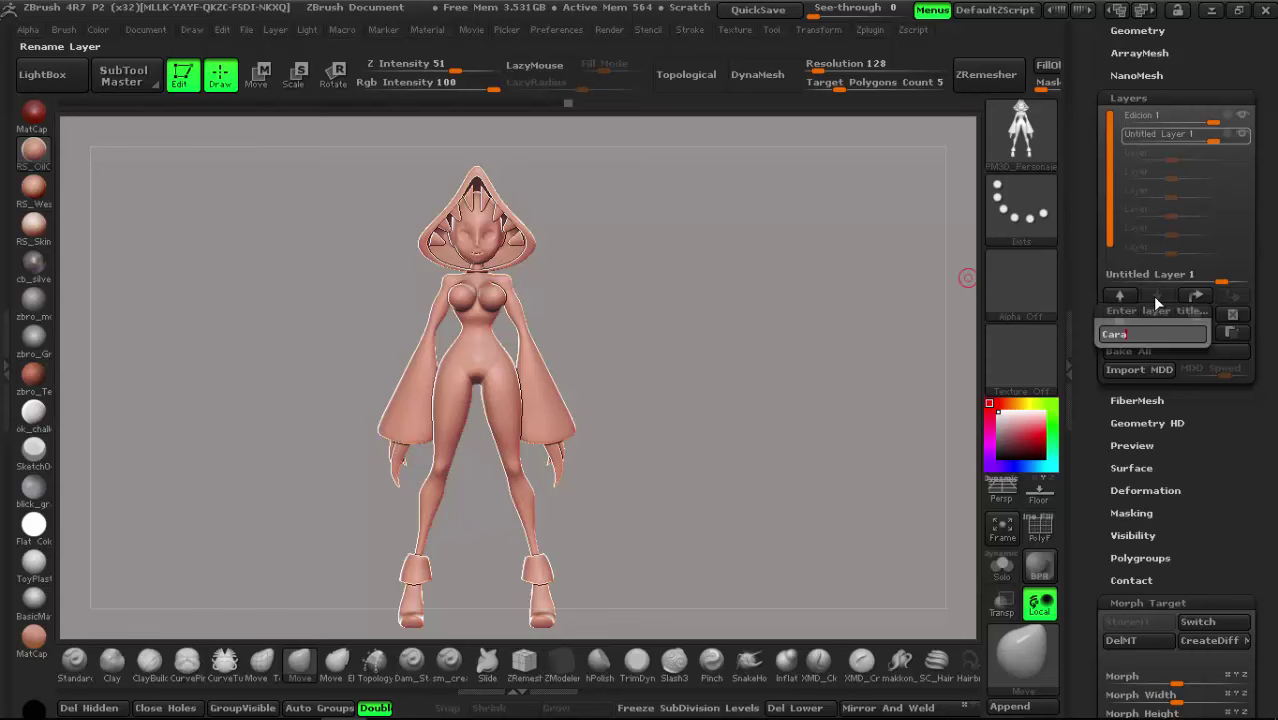
key(Return)
click(1185, 116)
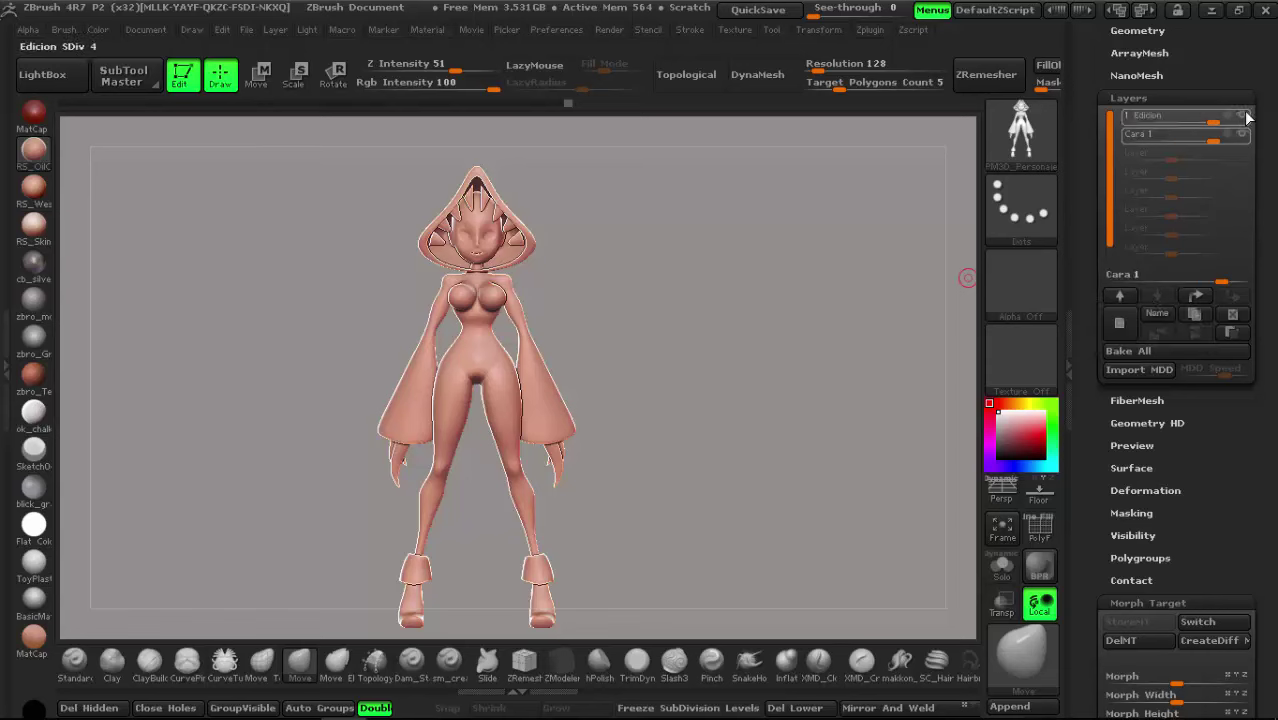
click(1247, 118)
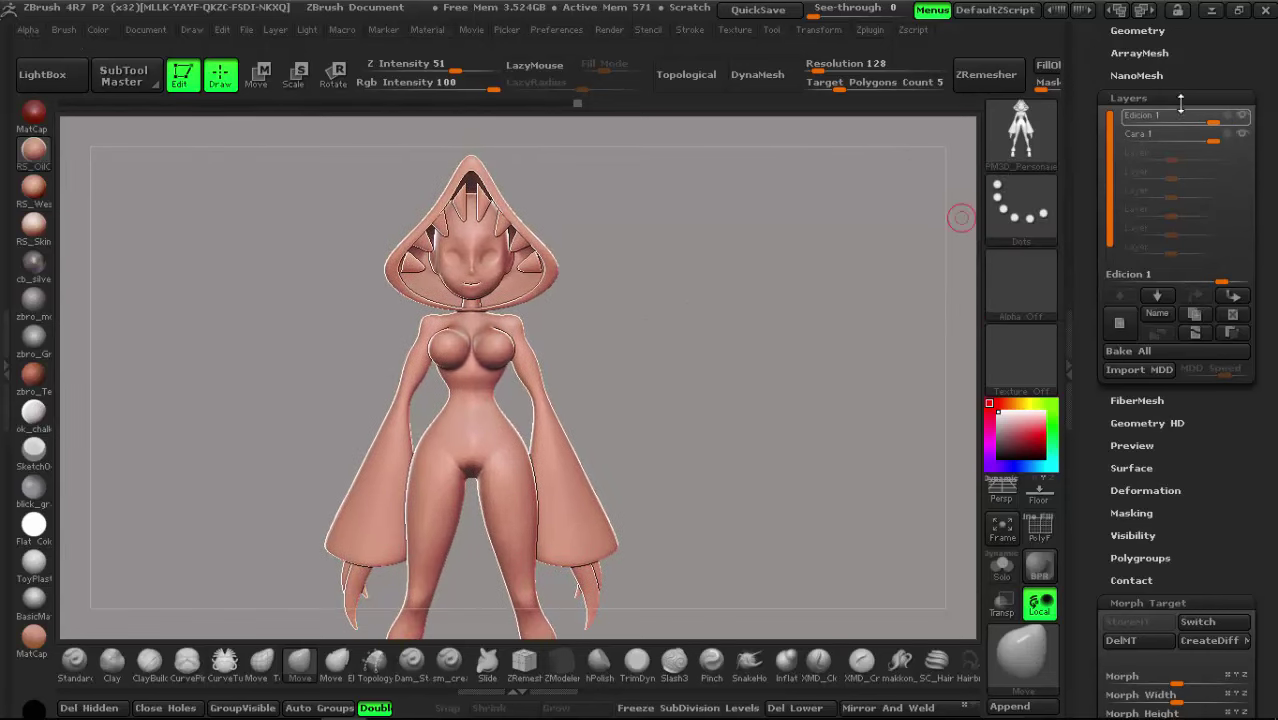
Step: Store a fresh morph target of the sculpt and make Cara 1 the active layer
drag(1086, 560, 1082, 432)
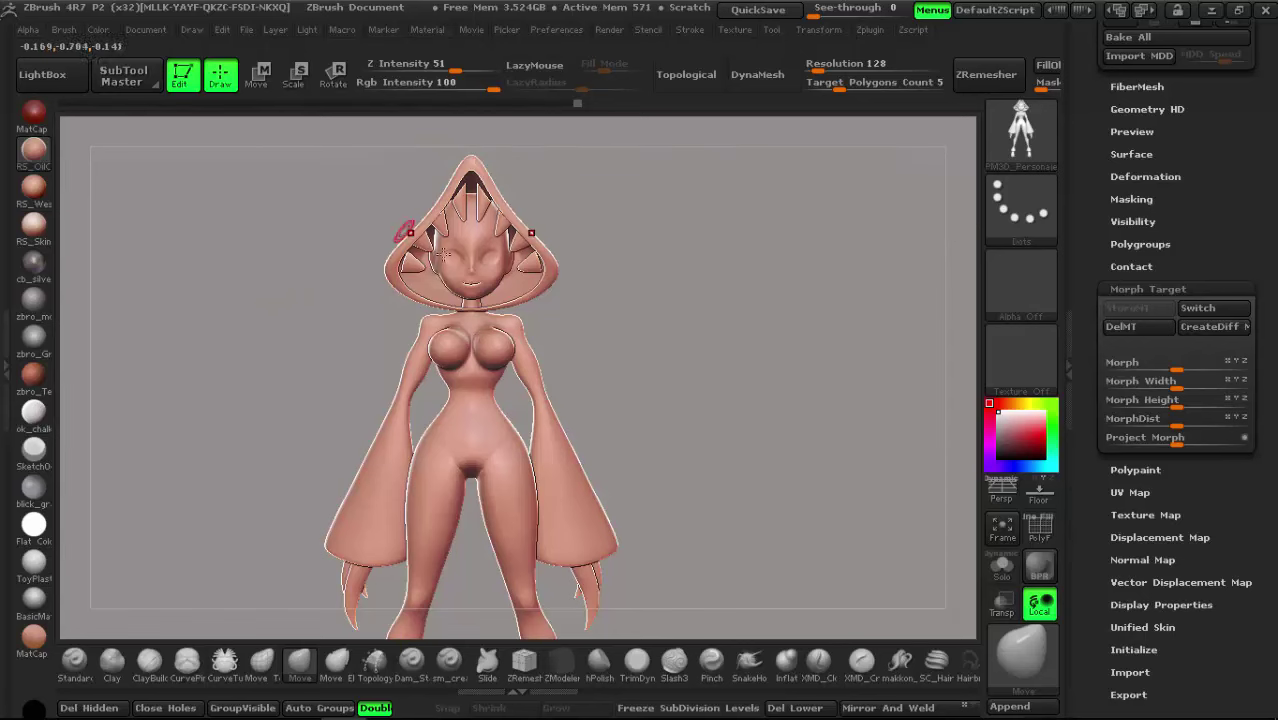
click(1125, 328)
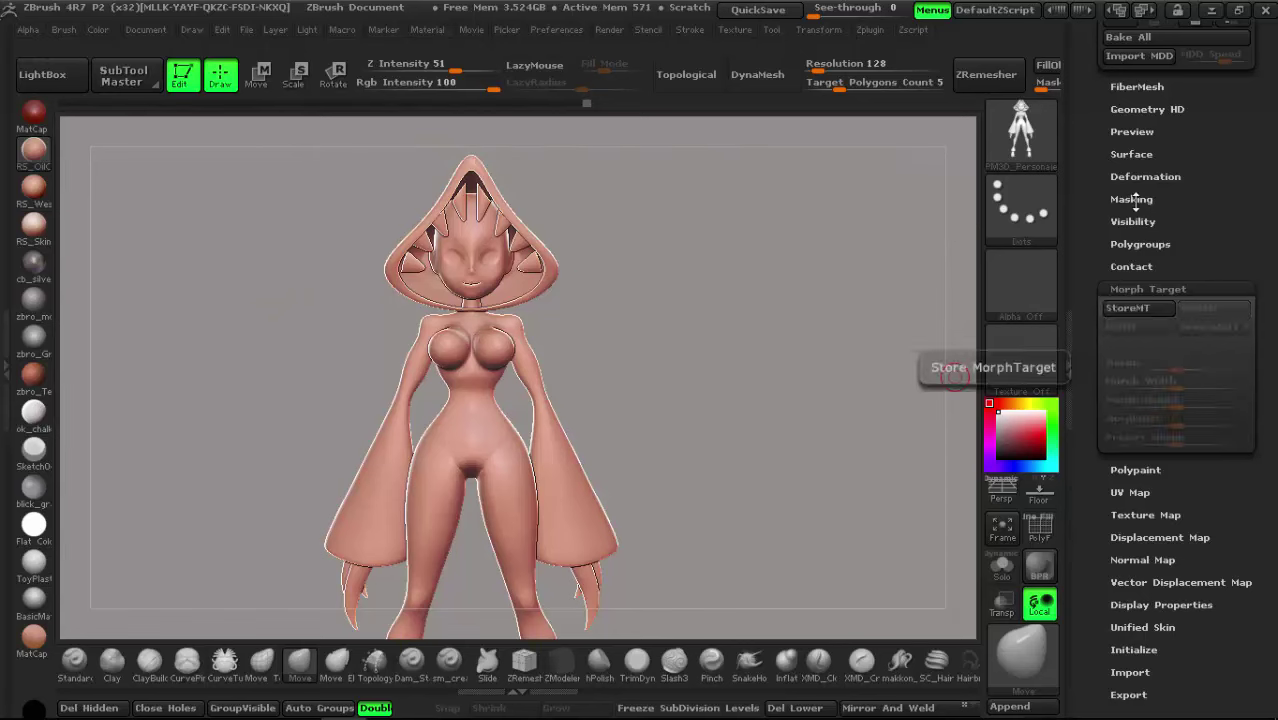
click(1127, 308)
drag(1090, 197, 1090, 213)
scroll(1090, 213, up, 5)
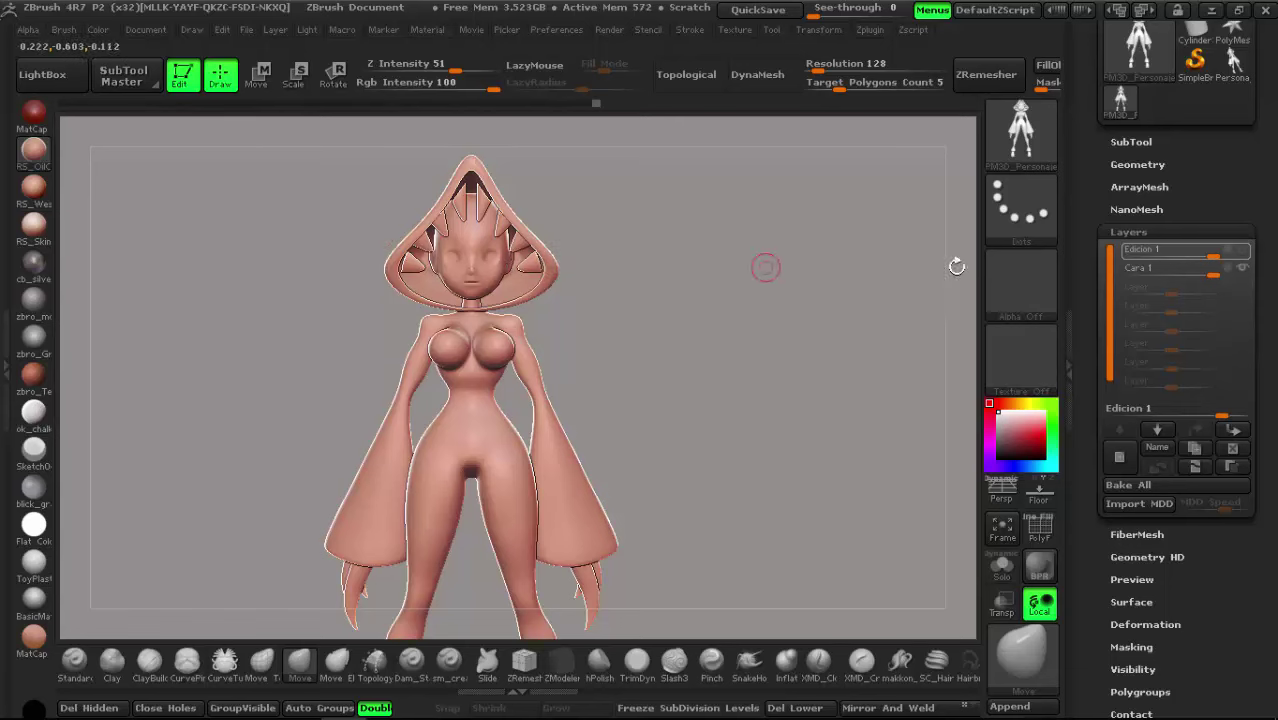
click(1150, 271)
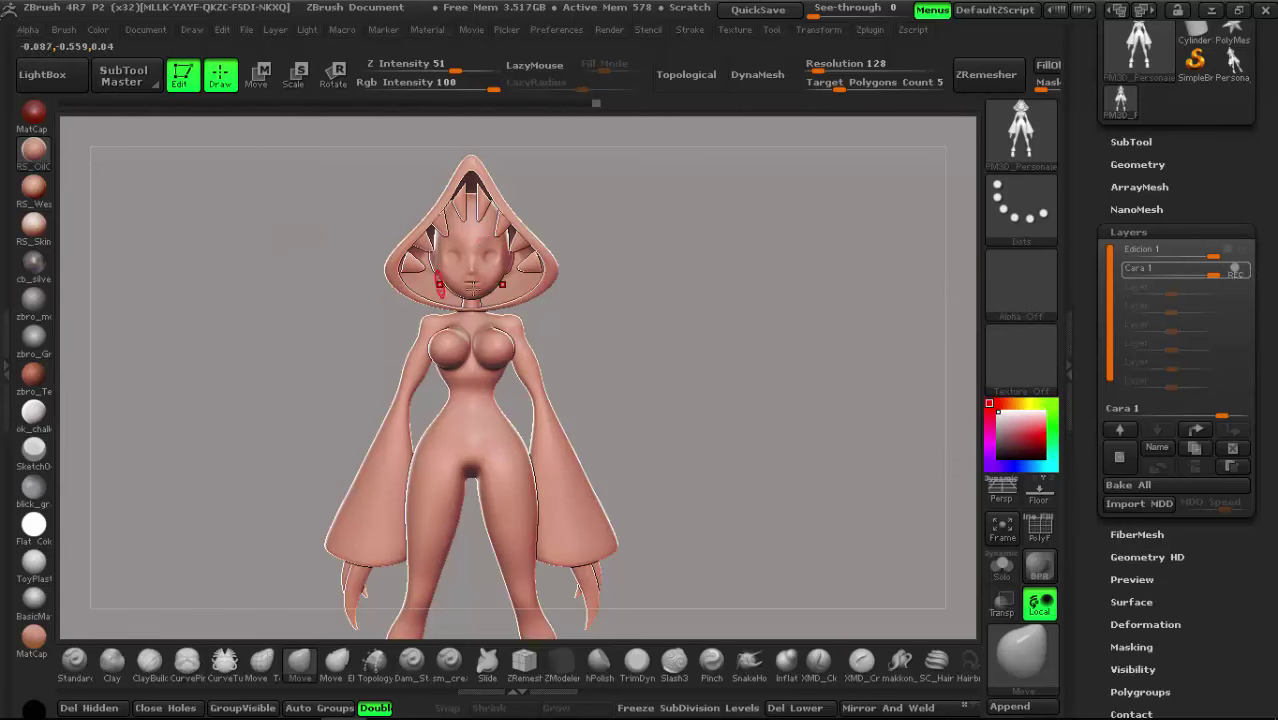
Step: Pick the Morph brush with B-M-R and zoom in on the head and chest
key(b)
key(m)
key(r)
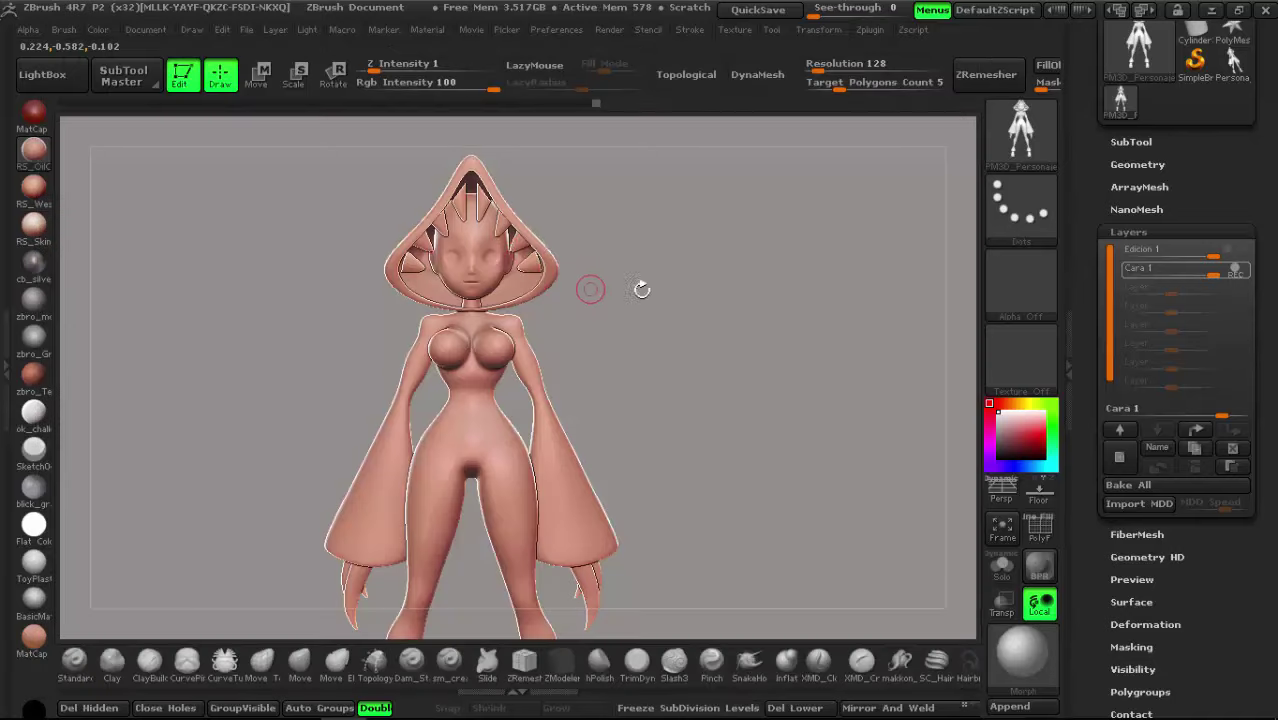
key(space)
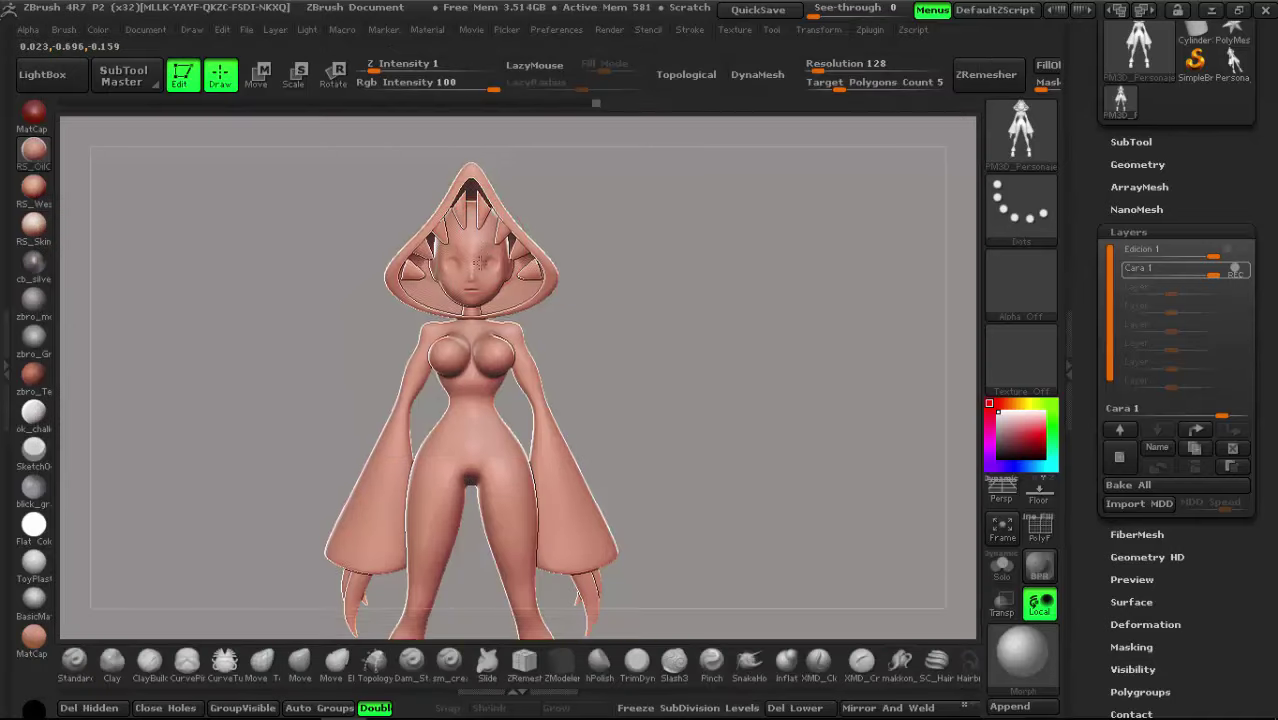
alt+drag(455, 222, 500, 355)
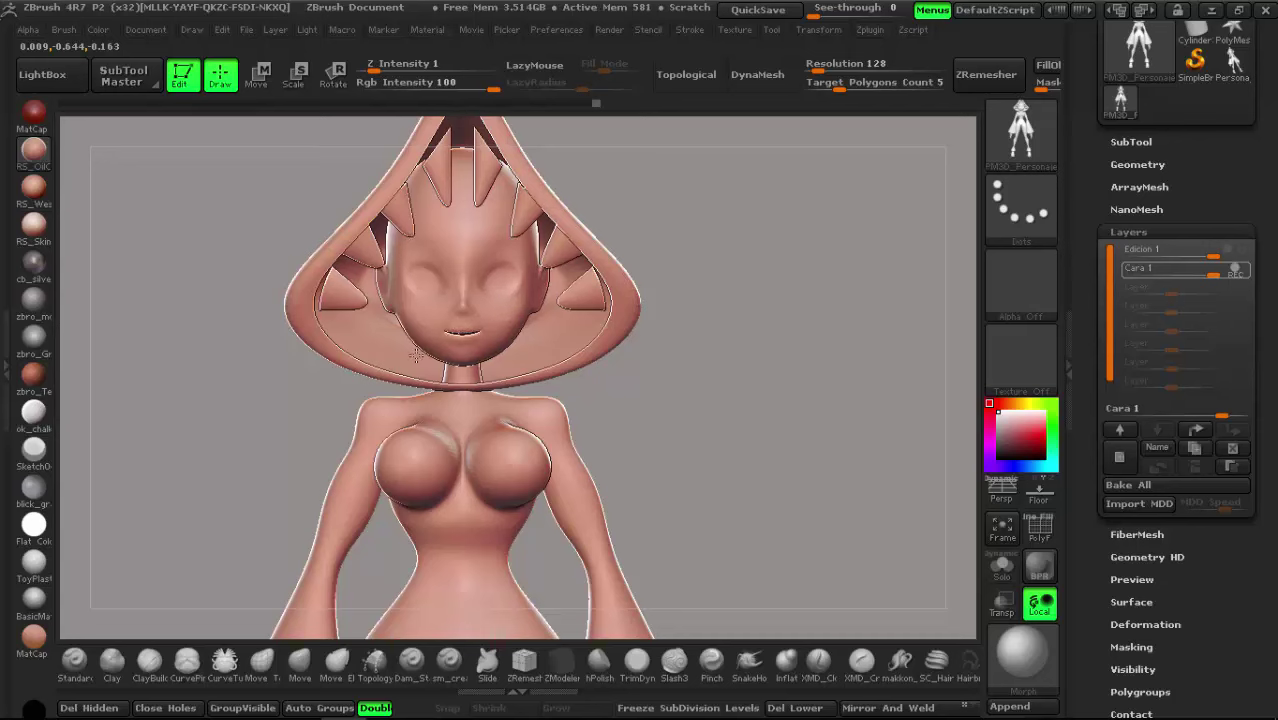
Step: Add a new layer named 'Rodilla 1' with recording turned on
click(1121, 460)
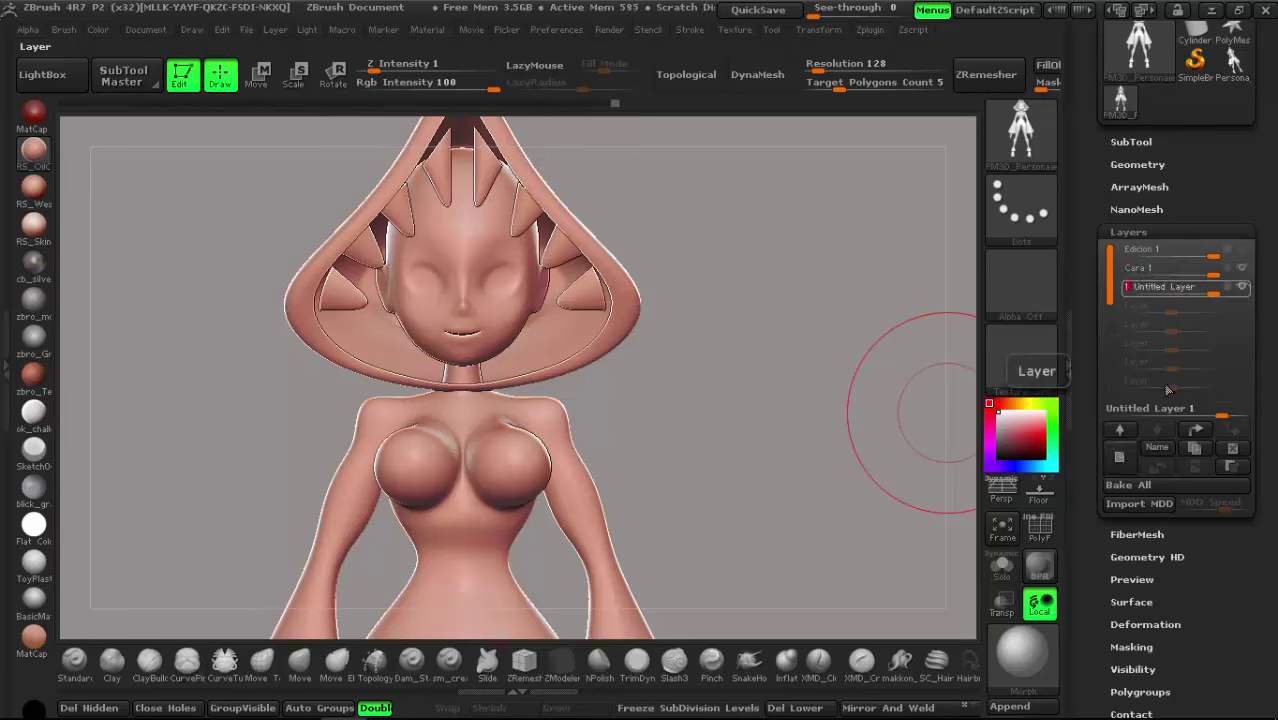
click(1166, 450)
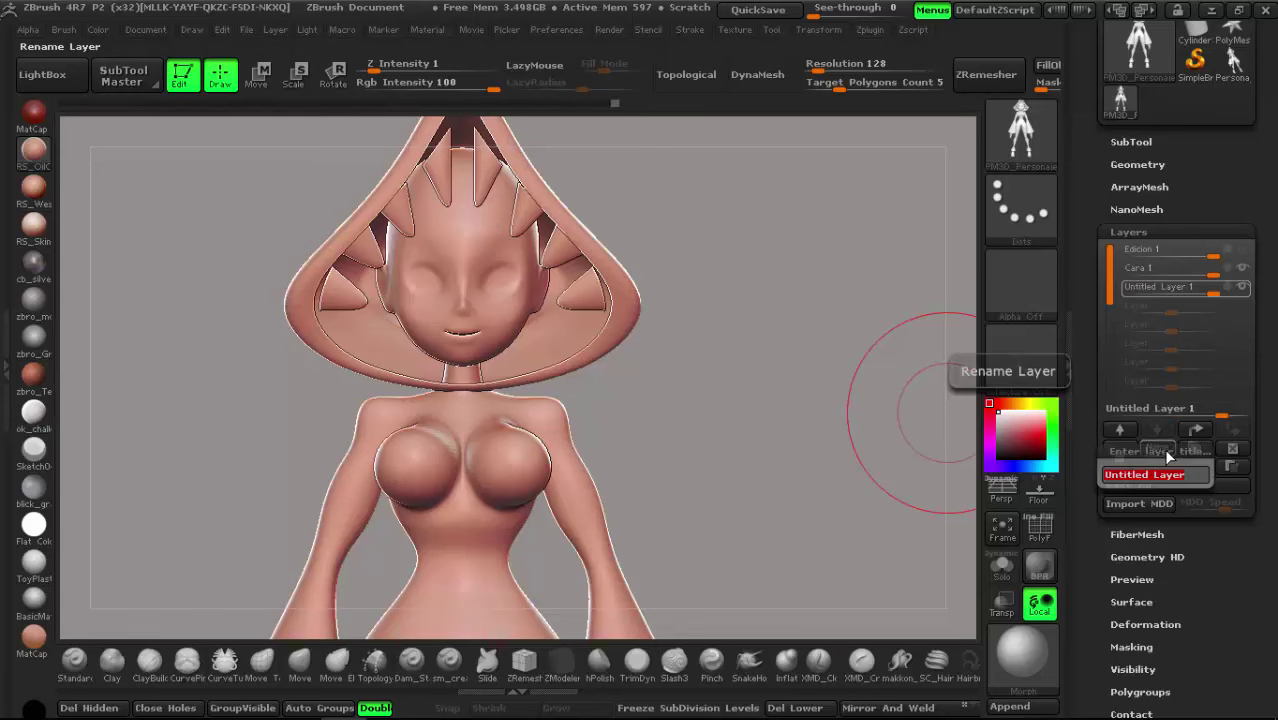
text(Rodilla)
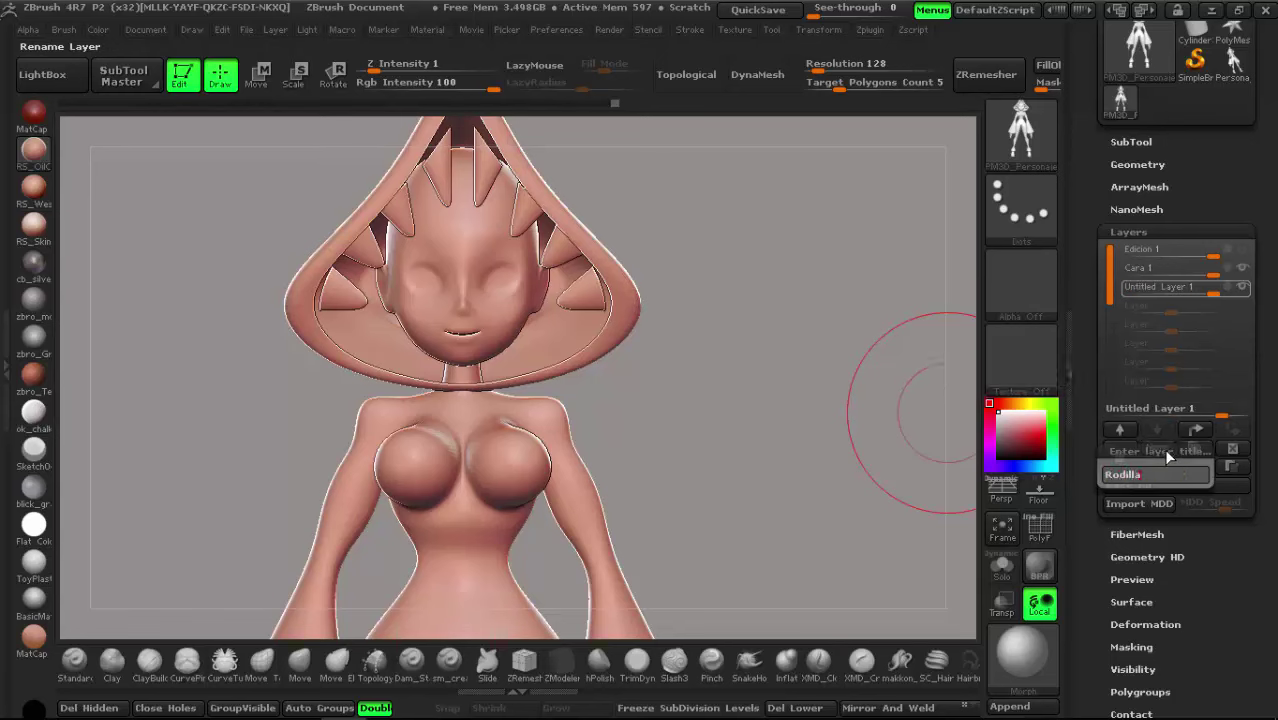
key(Return)
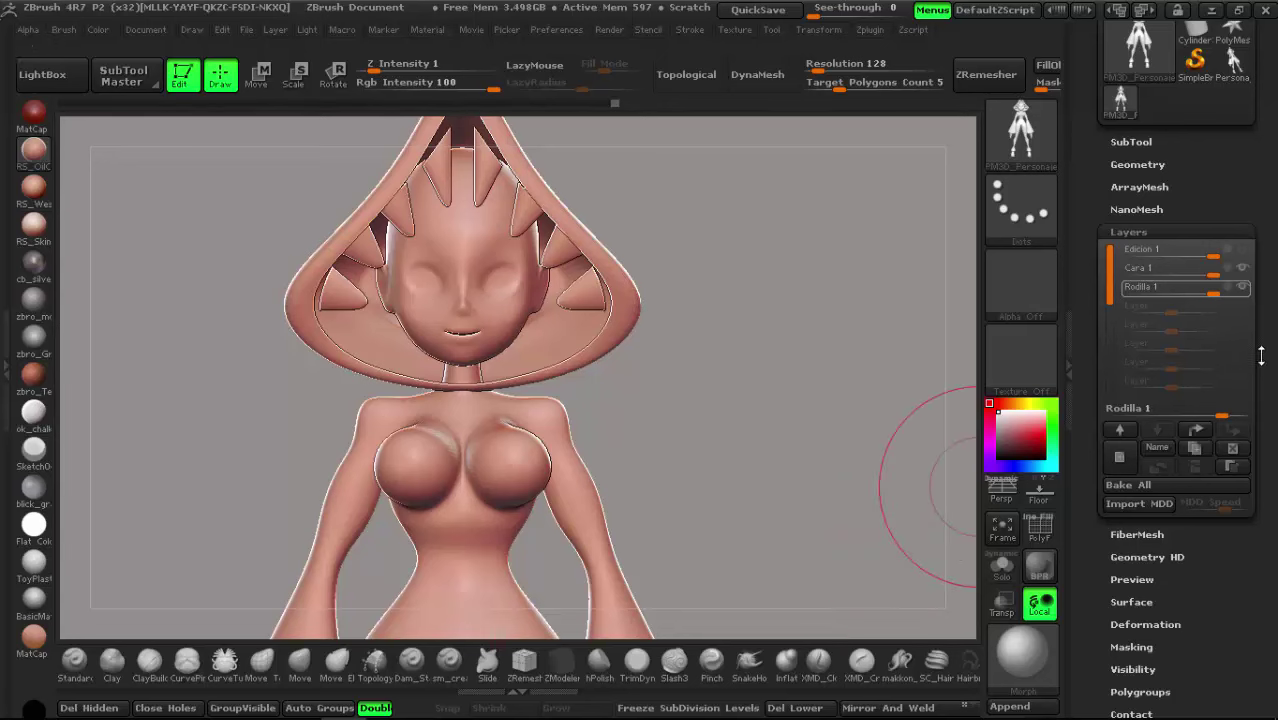
click(1233, 290)
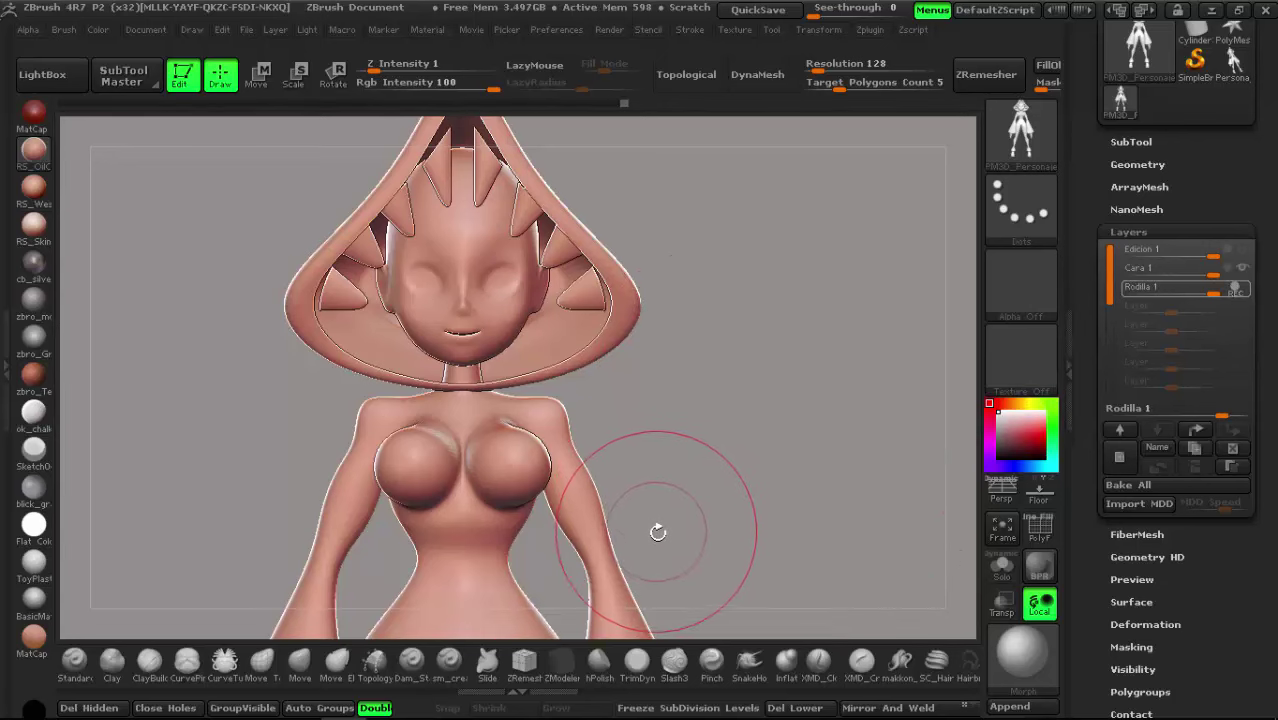
Step: Sharpen the right knee crease, then add another new layer and start naming it
mouse_move(662, 527)
alt+mouse_down()
mouse_move(656, 434)
mouse_move(671, 430)
mouse_move(620, 200)
alt+mouse_up()
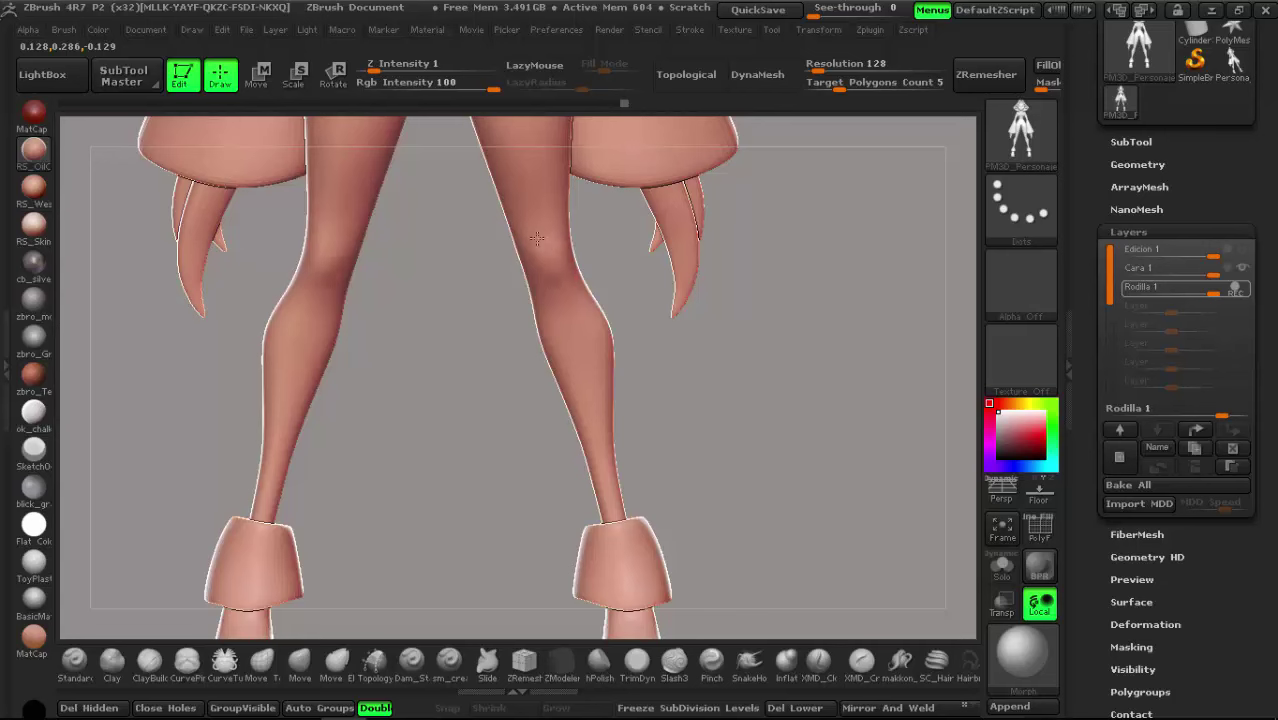
drag(537, 238, 568, 270)
drag(536, 194, 558, 246)
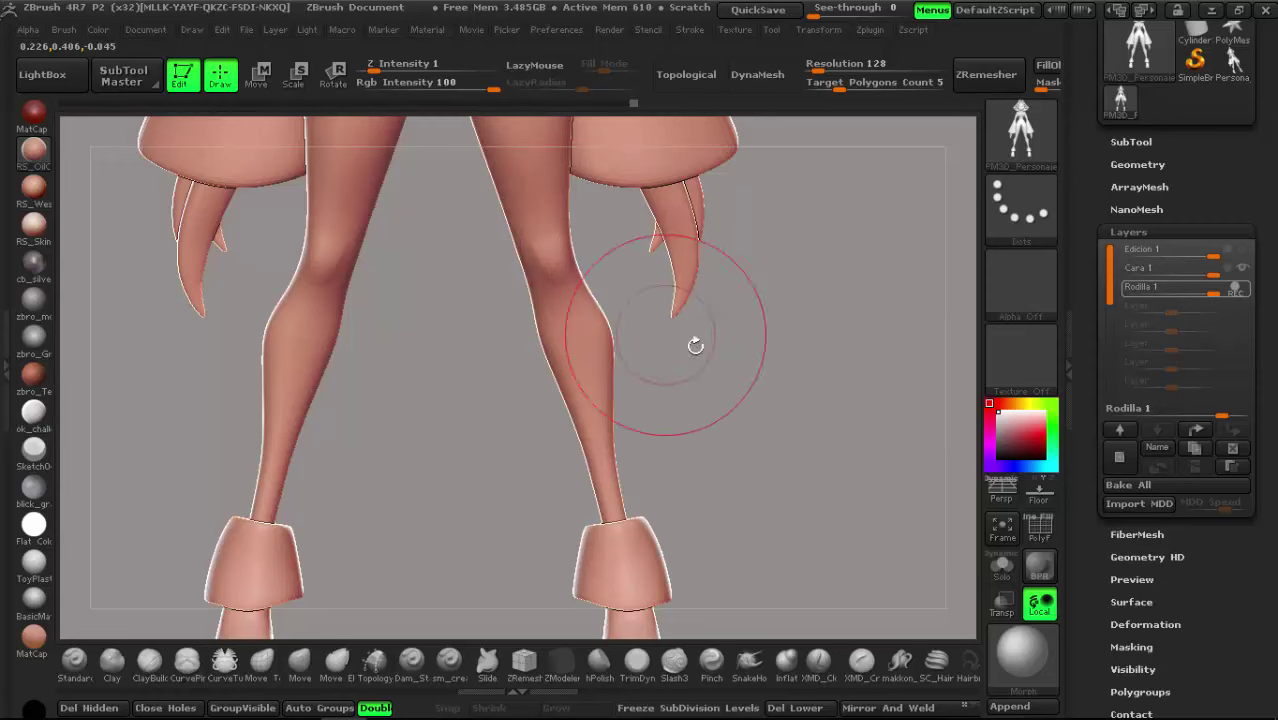
mouse_move(690, 340)
mouse_down()
mouse_move(590, 230)
mouse_move(566, 224)
mouse_up()
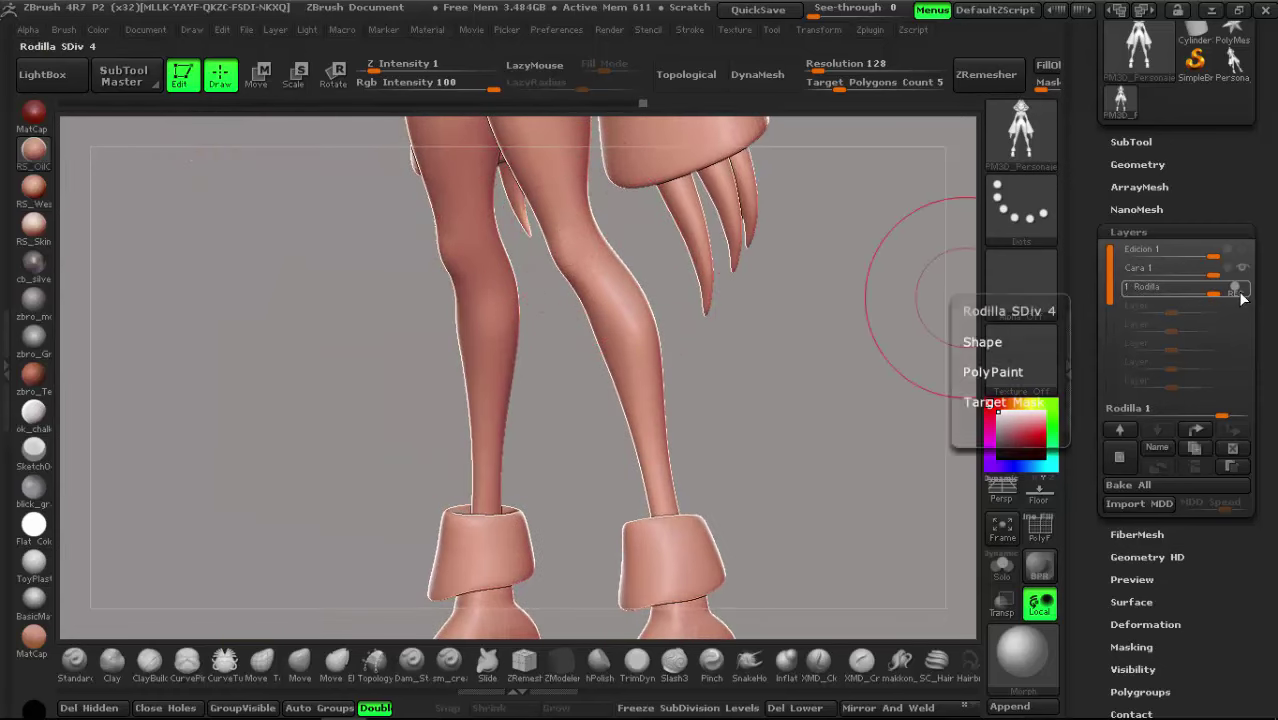
drag(568, 325, 558, 247)
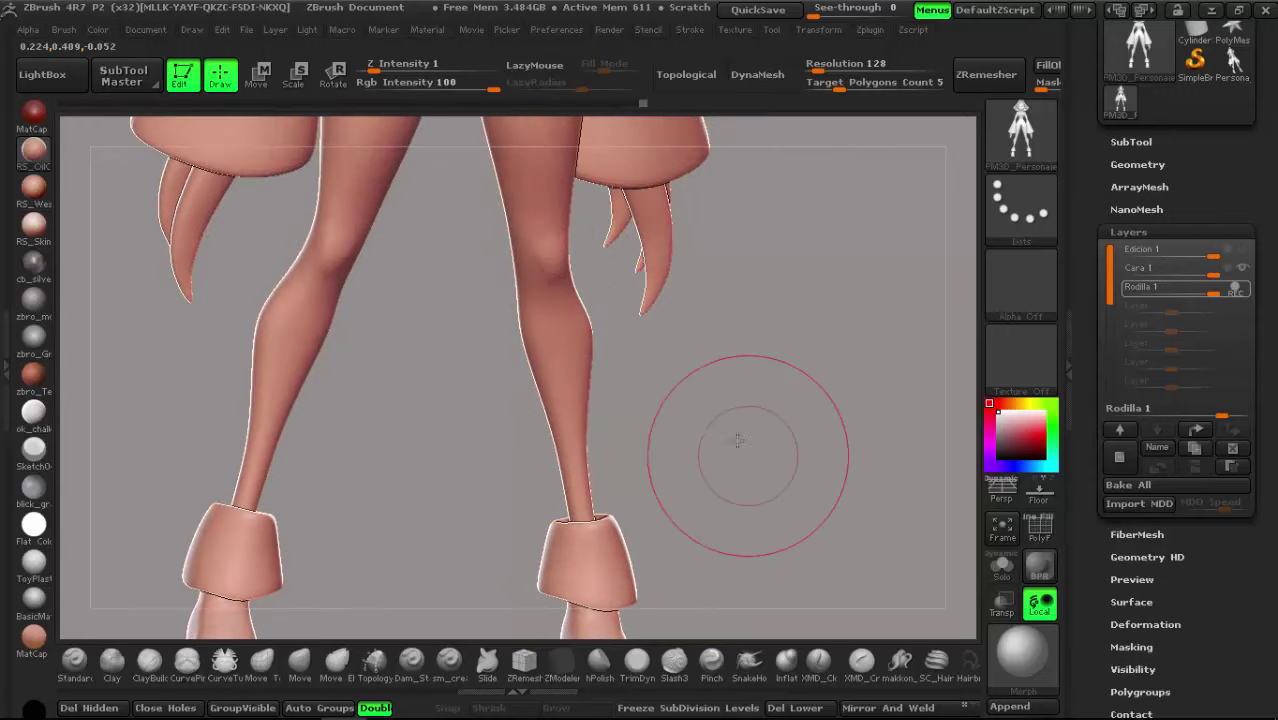
key(f)
drag(700, 500, 713, 394)
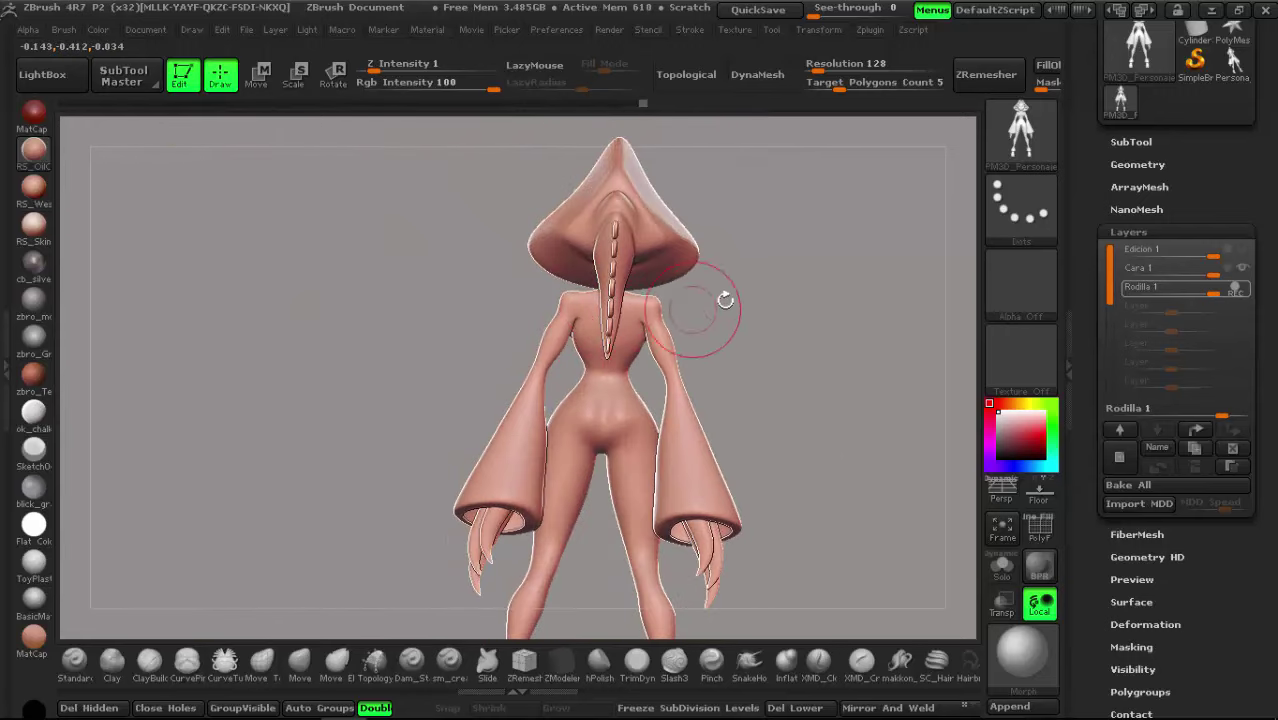
click(1120, 458)
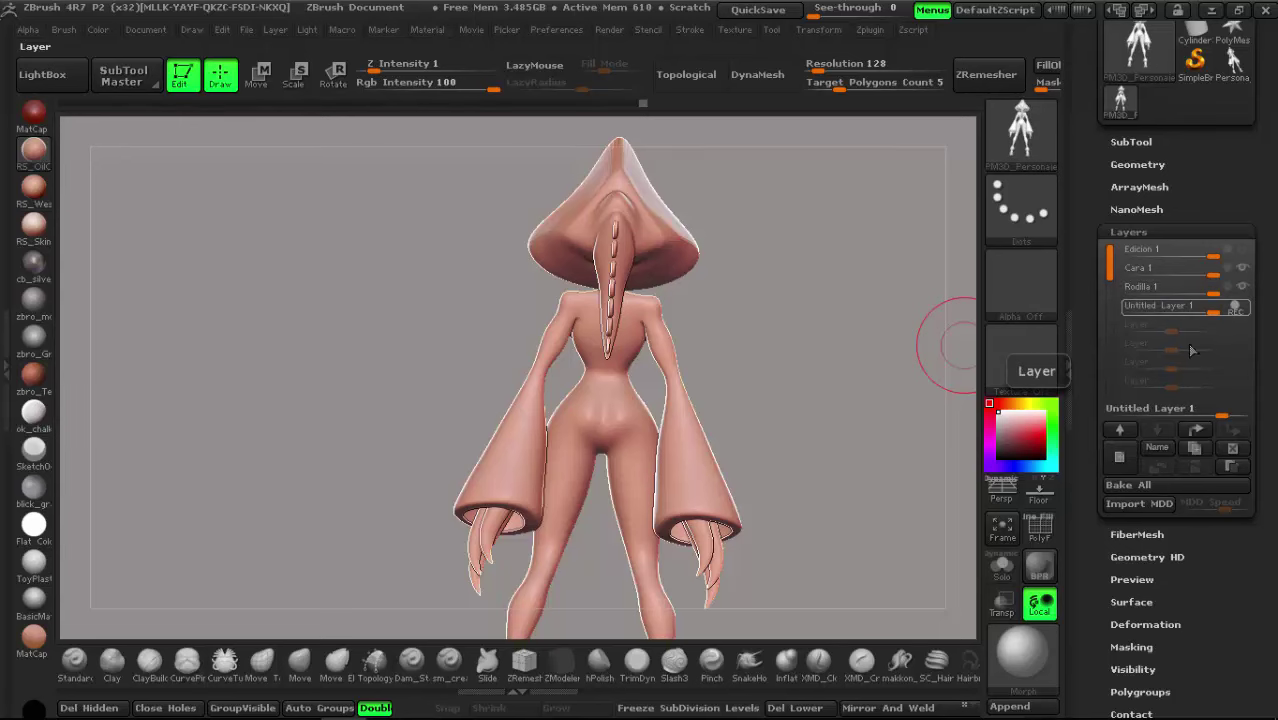
click(1156, 447)
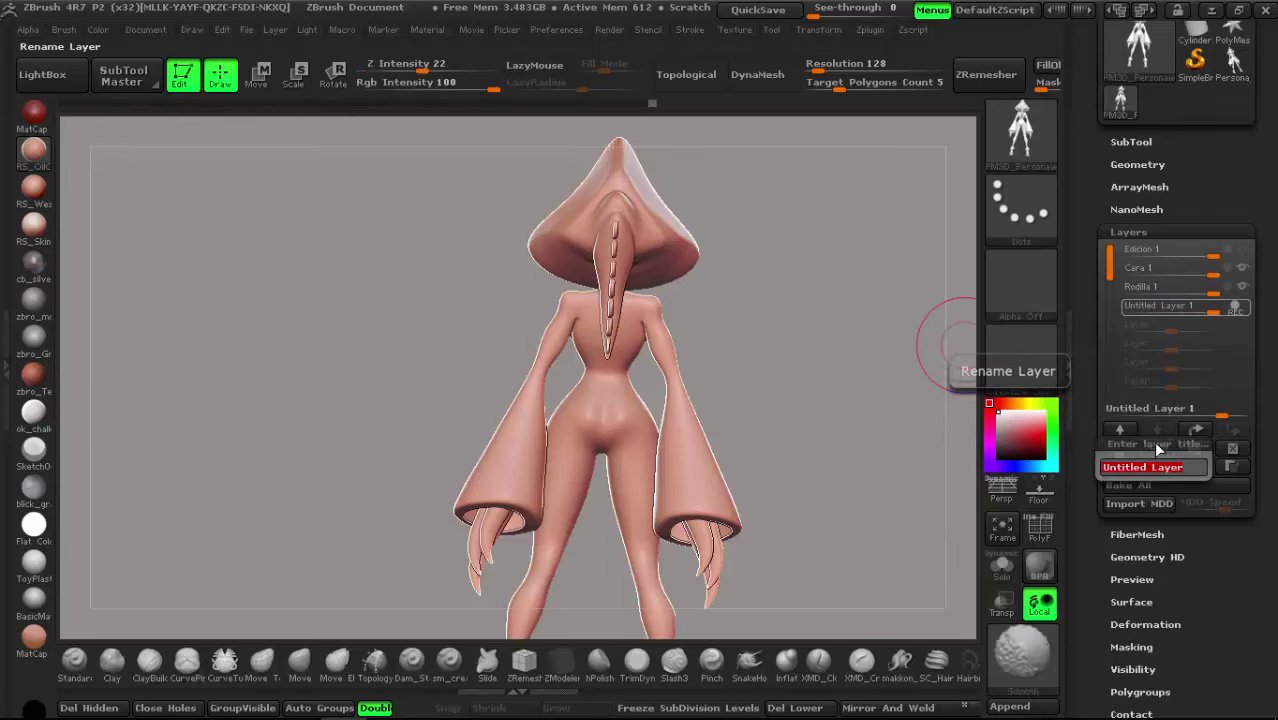
Step: Name the newest layer Espalda 1 and zoom in on the upper back
text(Espalda)
key(Return)
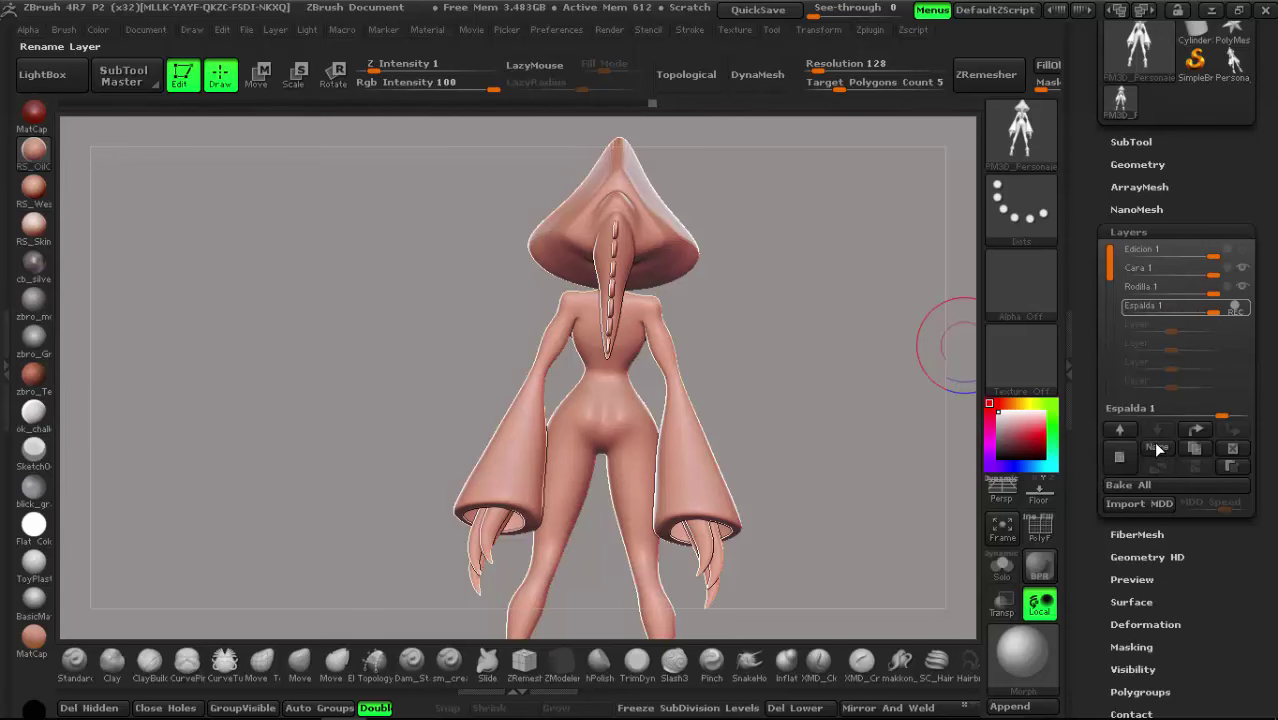
mouse_move(513, 243)
right_down()
mouse_move(638, 400)
mouse_move(470, 360)
mouse_move(490, 385)
right_up()
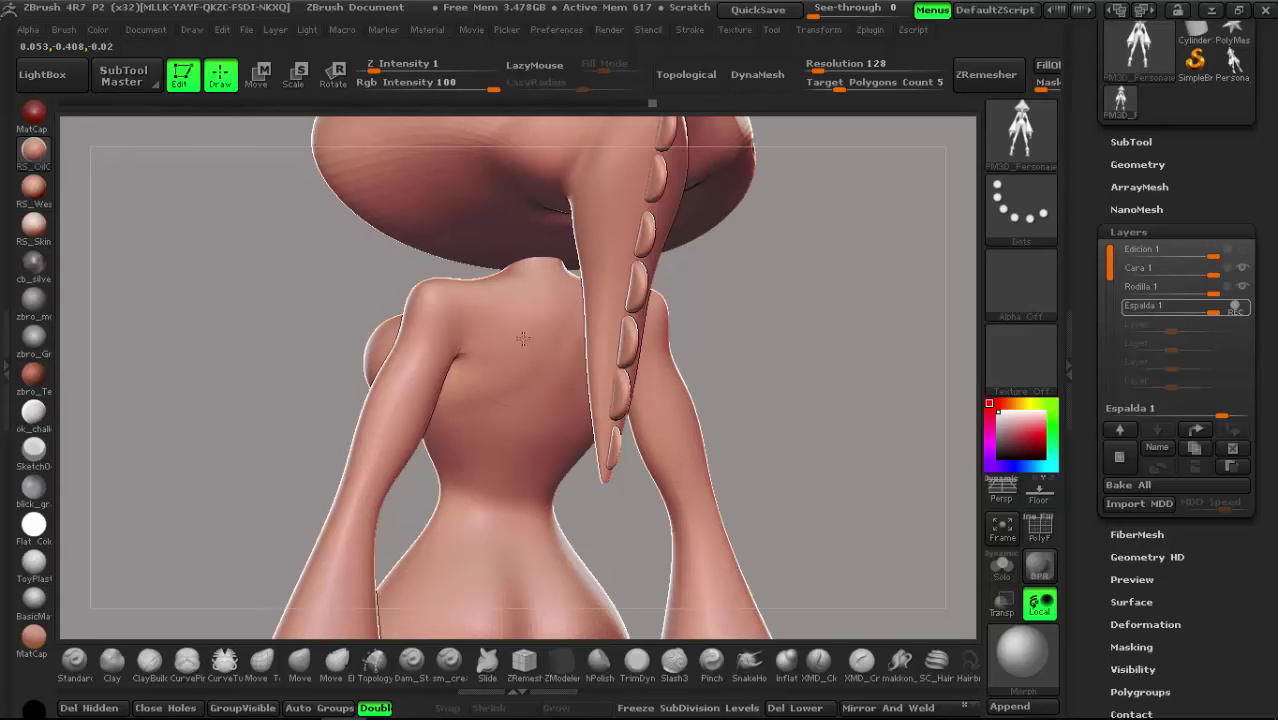
key(space)
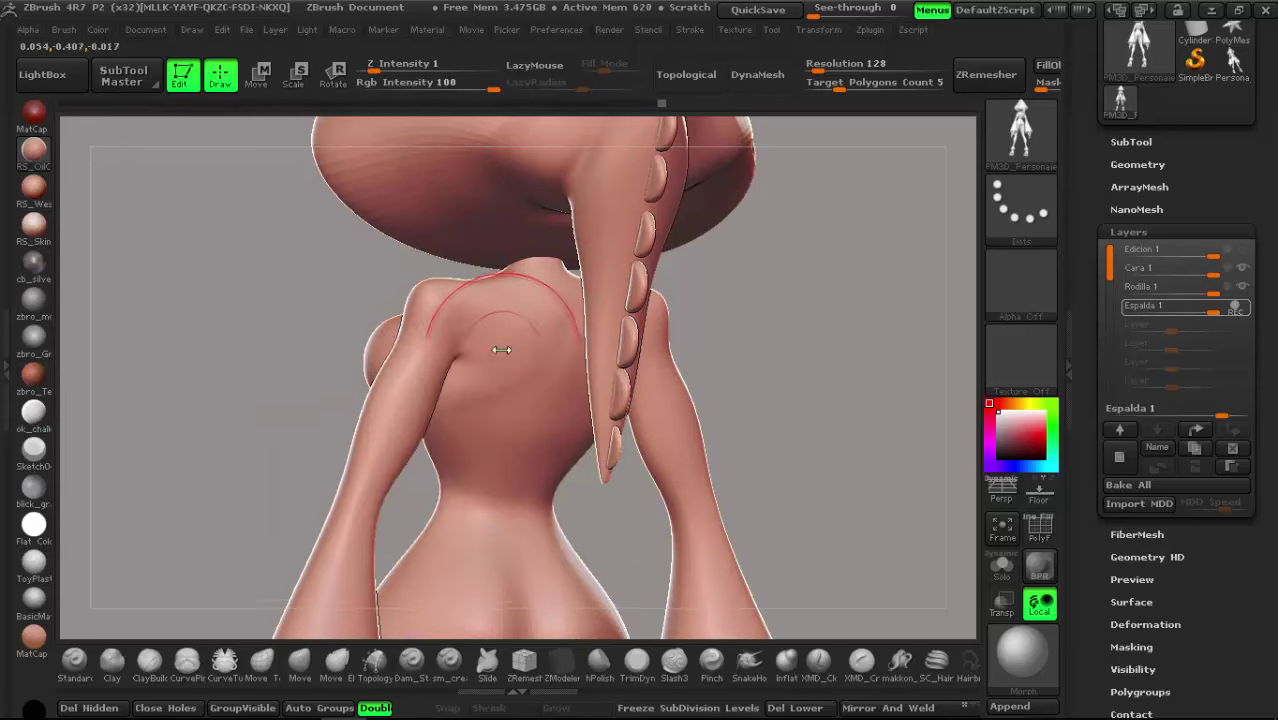
Step: Inspect the back and hips from a rear view, then orbit to the front
alt+right_drag(501, 350, 550, 328)
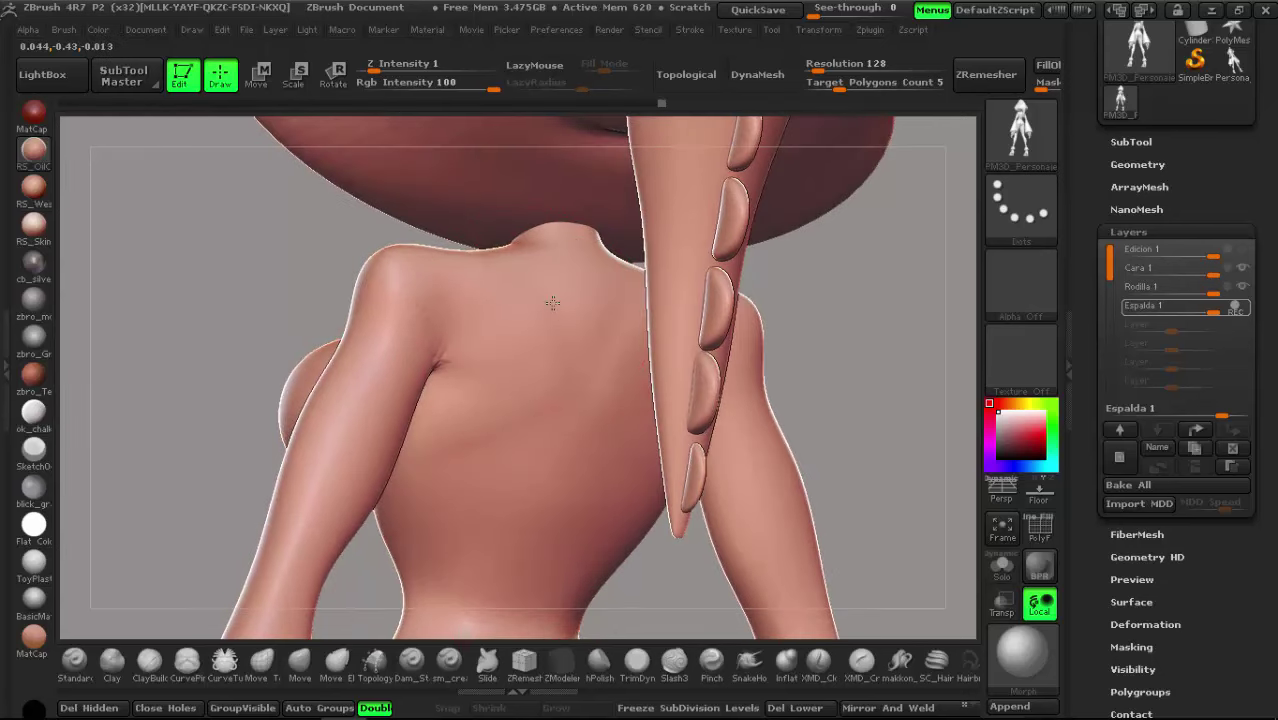
right_drag(541, 470, 456, 370)
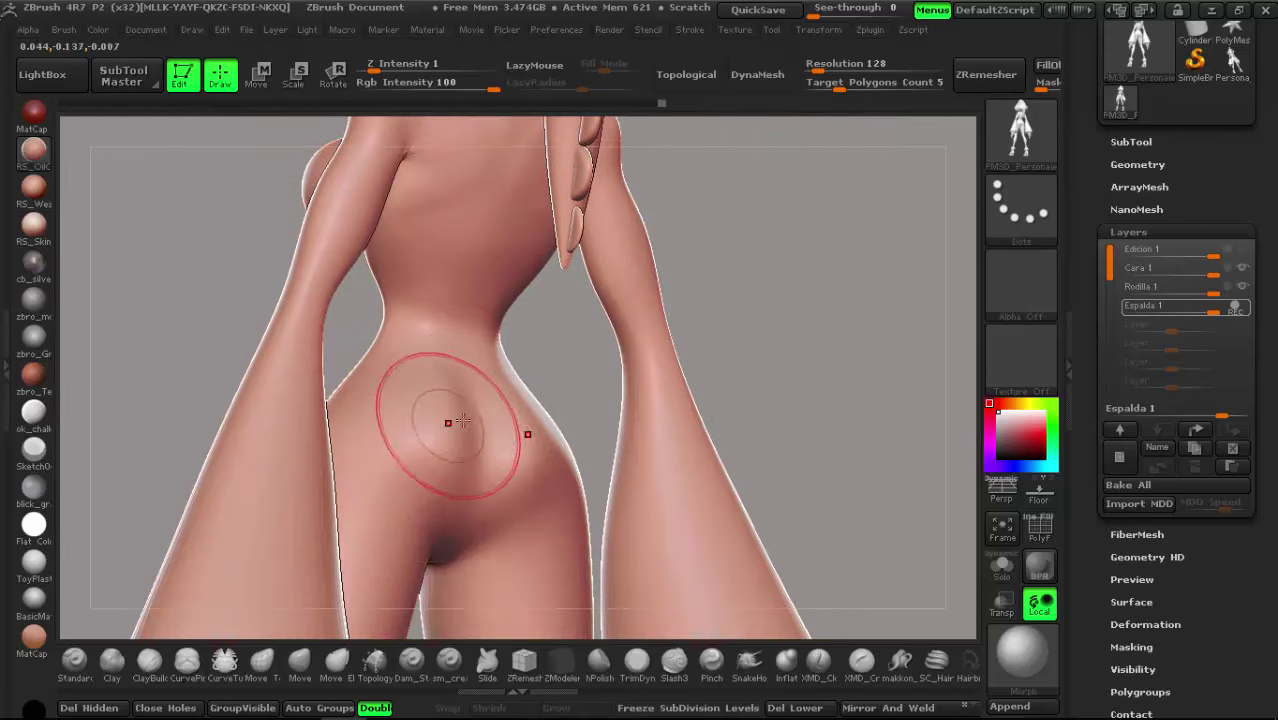
mouse_move(462, 421)
right_down()
mouse_move(465, 452)
mouse_move(457, 442)
right_up()
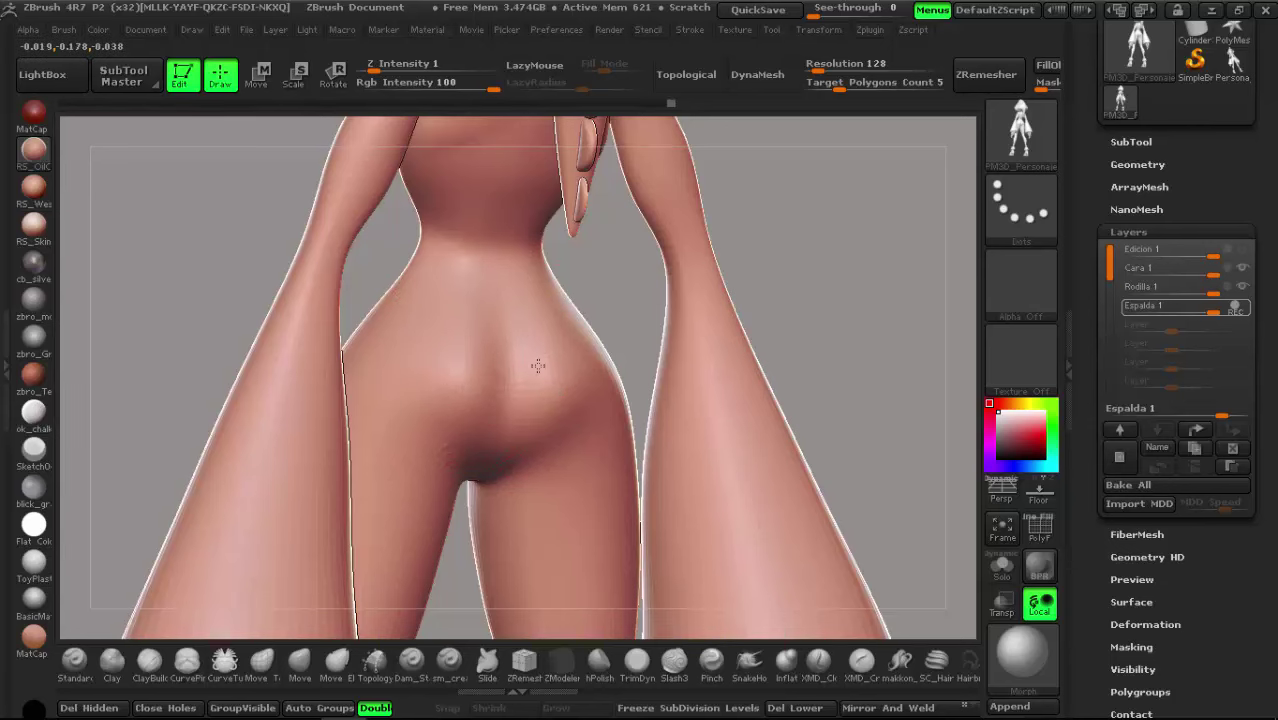
alt+right_drag(456, 300, 456, 413)
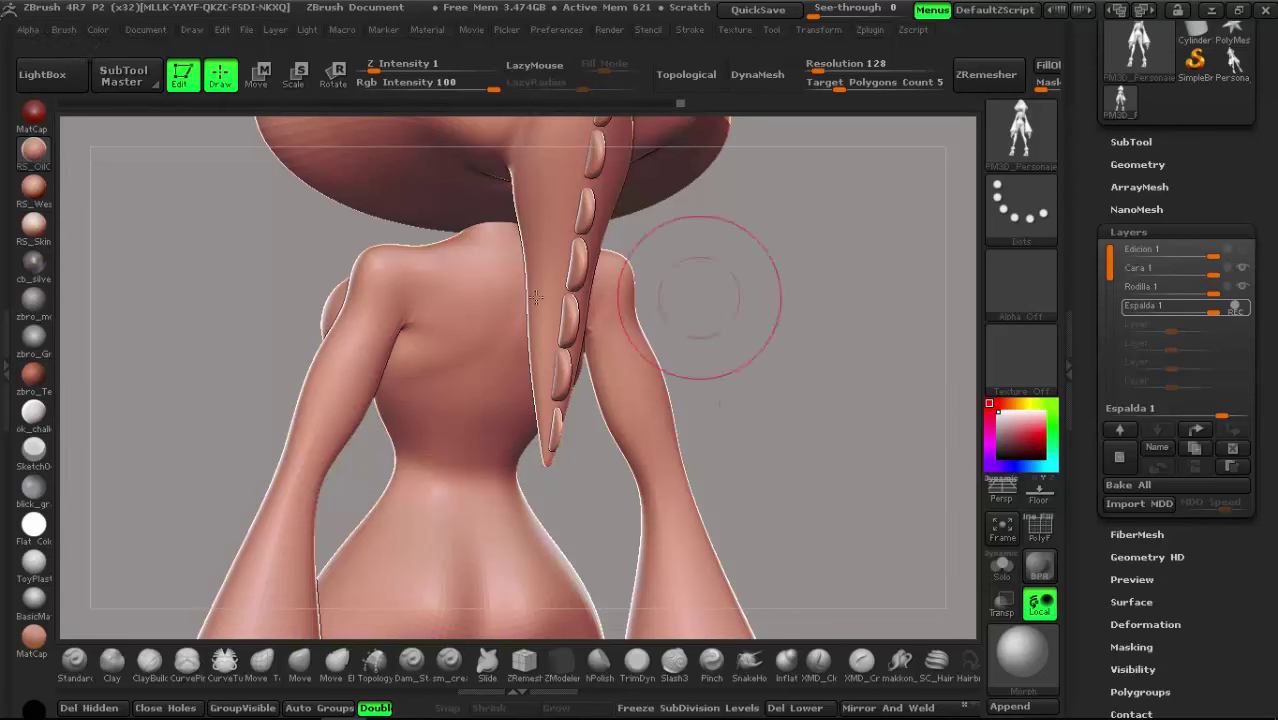
drag(542, 248, 410, 258)
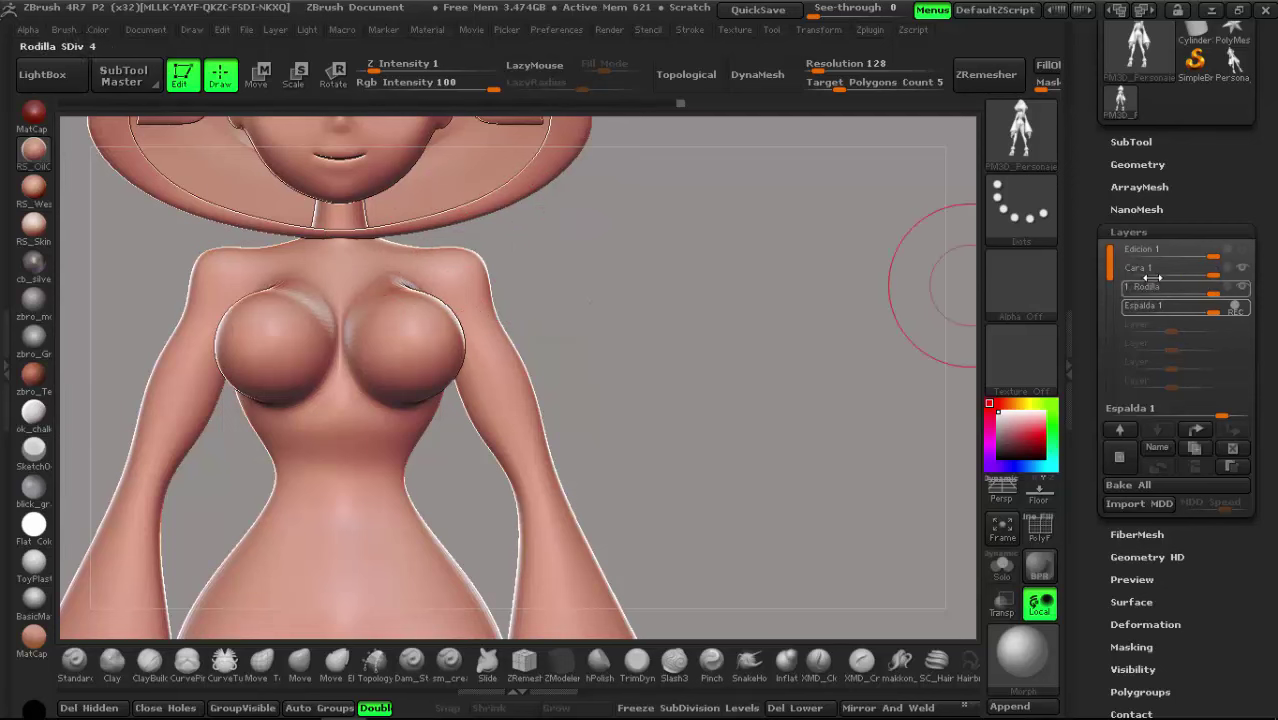
Step: Flatten the nose, reshape the eye areas, then delete the Edicion 1 layer
alt+drag(499, 245, 549, 375)
mouse_move(405, 255)
mouse_down()
mouse_move(390, 240)
mouse_move(440, 230)
mouse_up()
drag(300, 170, 400, 160)
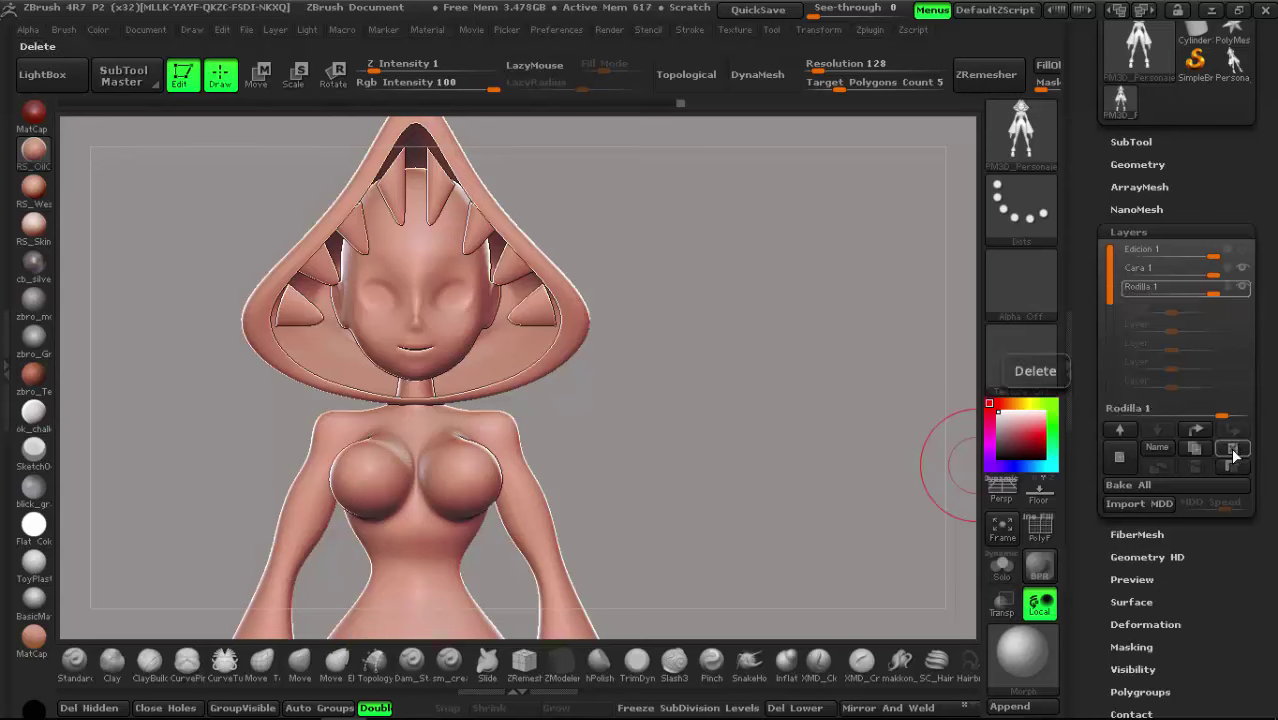
click(1157, 248)
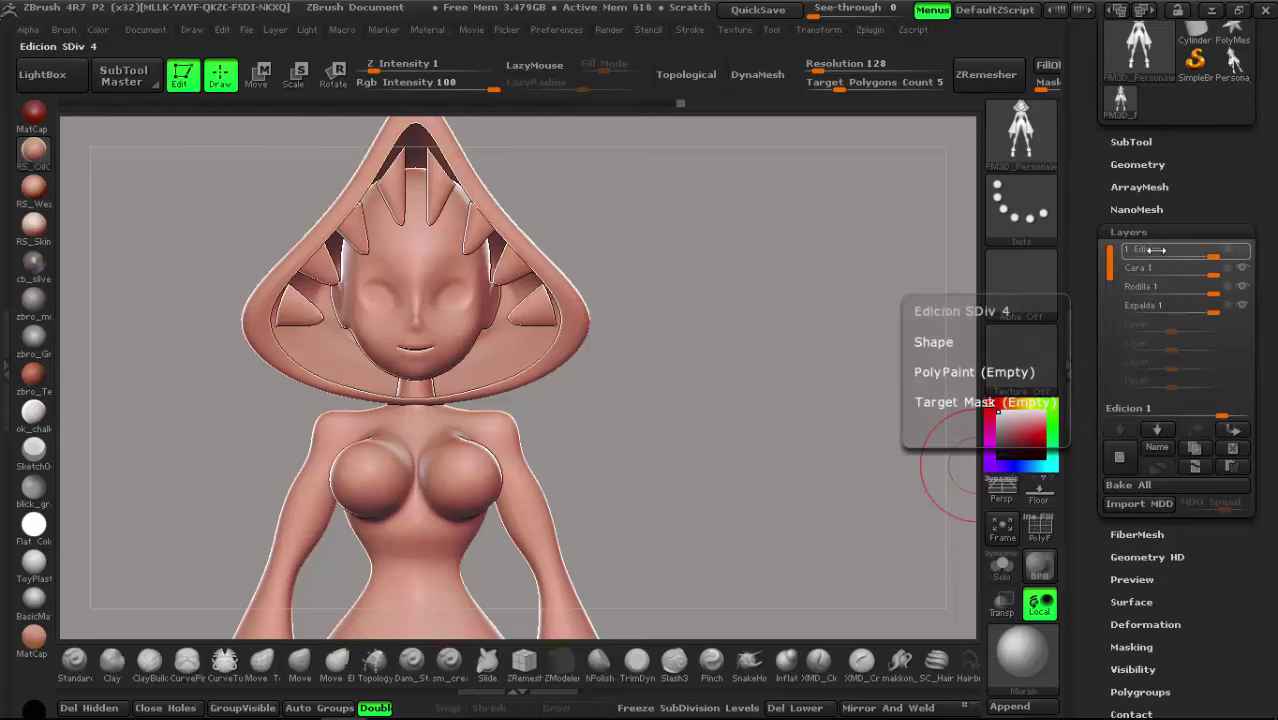
click(1241, 452)
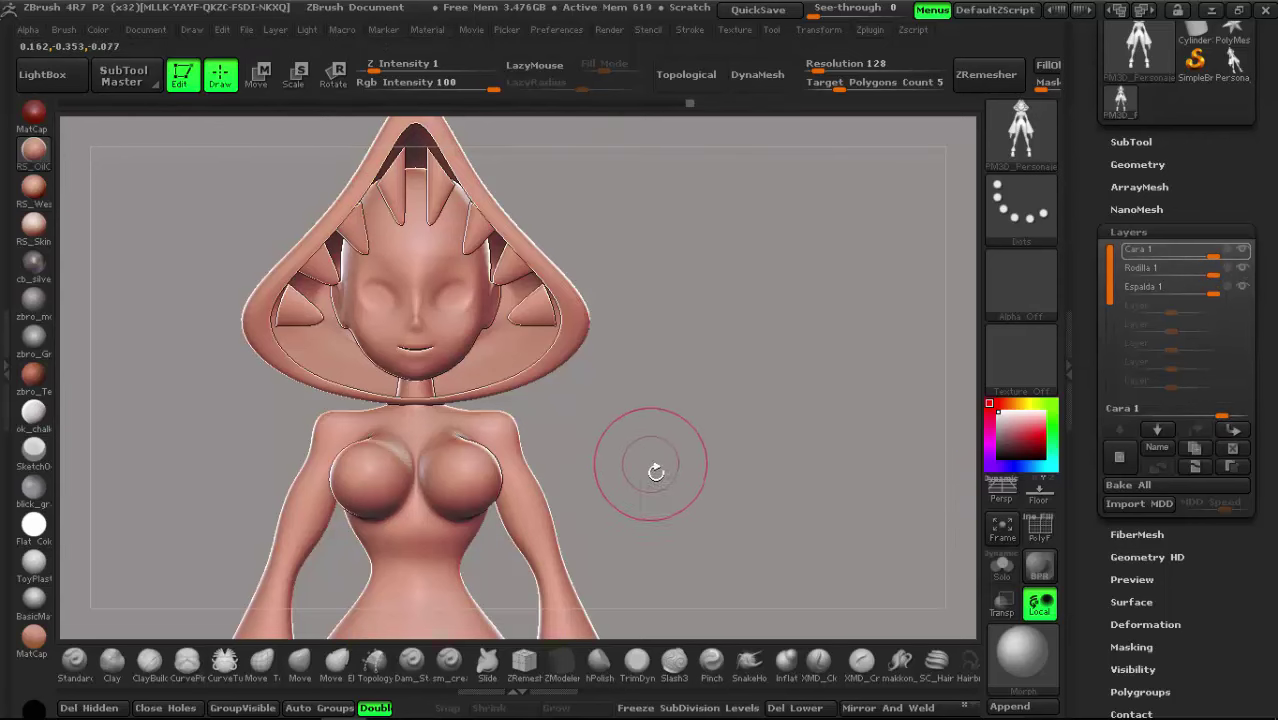
Step: Zoom out to the full body and activate the Rodilla 1 and Espalda 1 layers
mouse_move(650, 463)
alt+mouse_down()
mouse_move(588, 531)
mouse_move(960, 277)
alt+mouse_up()
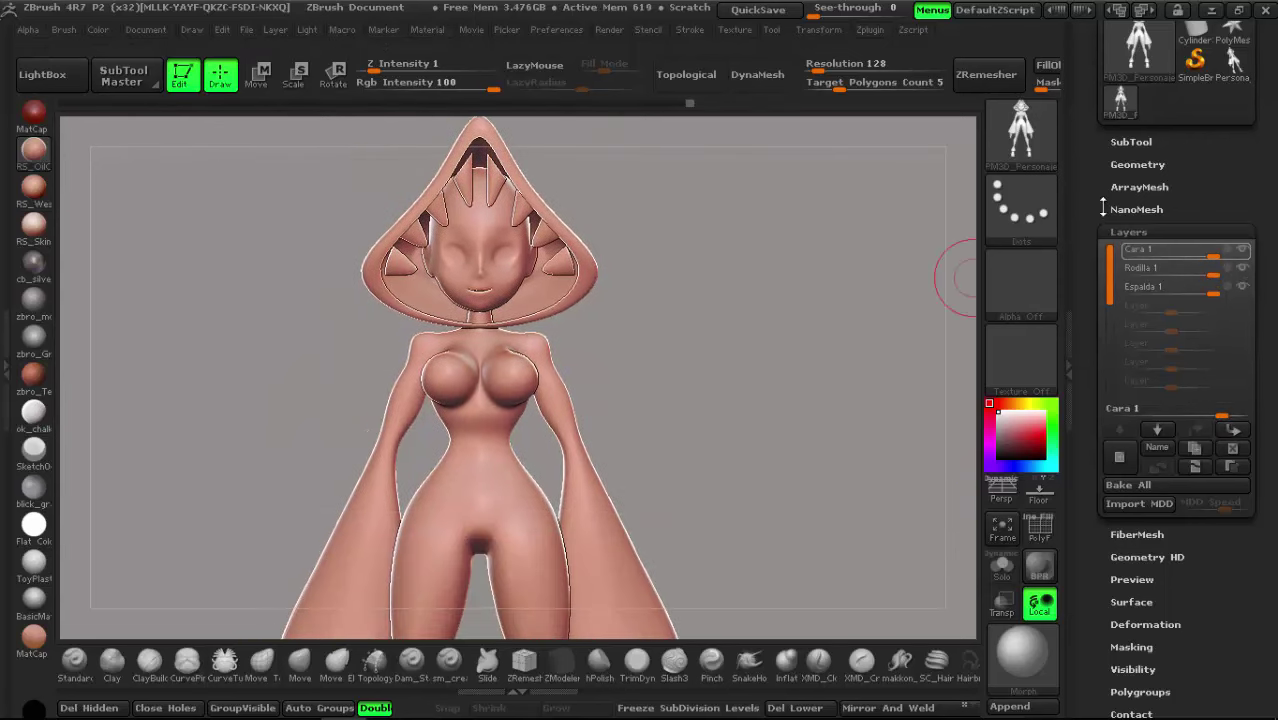
click(1245, 267)
click(1245, 286)
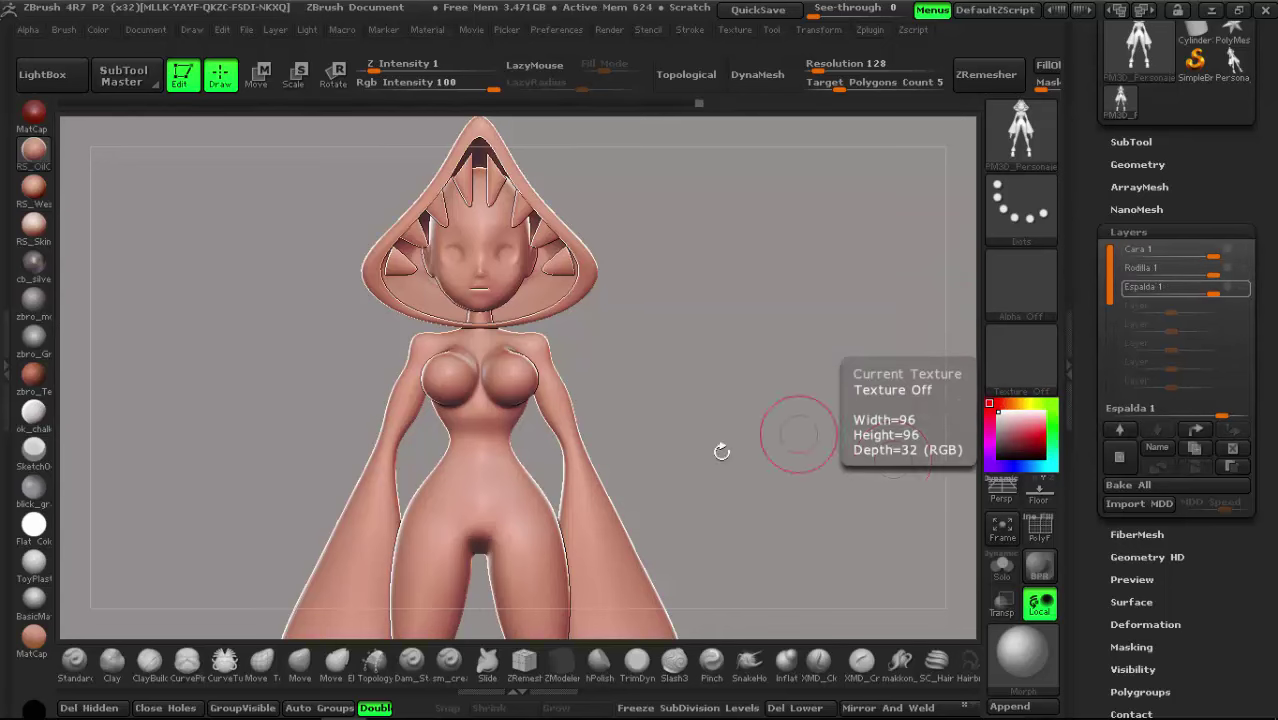
alt+drag(721, 451, 664, 462)
drag(1088, 570, 1096, 396)
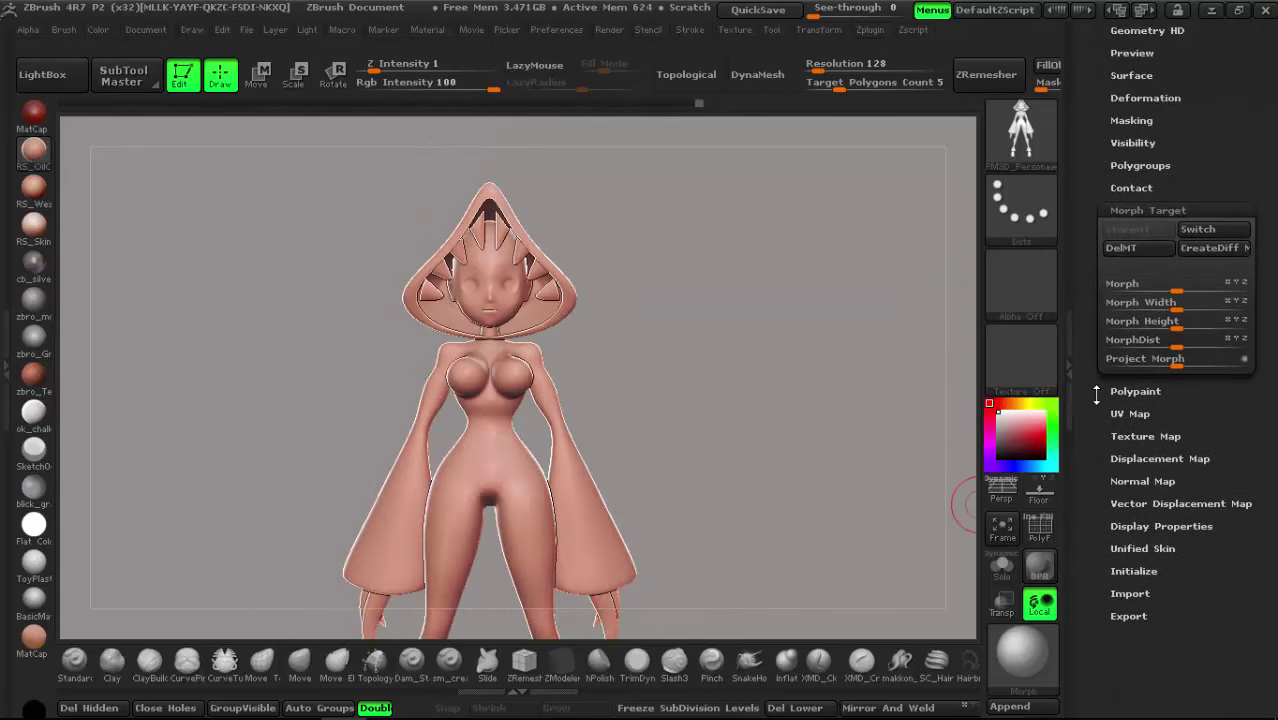
Step: Replace the old morph target with a newly stored one of the current sculpt
click(1125, 247)
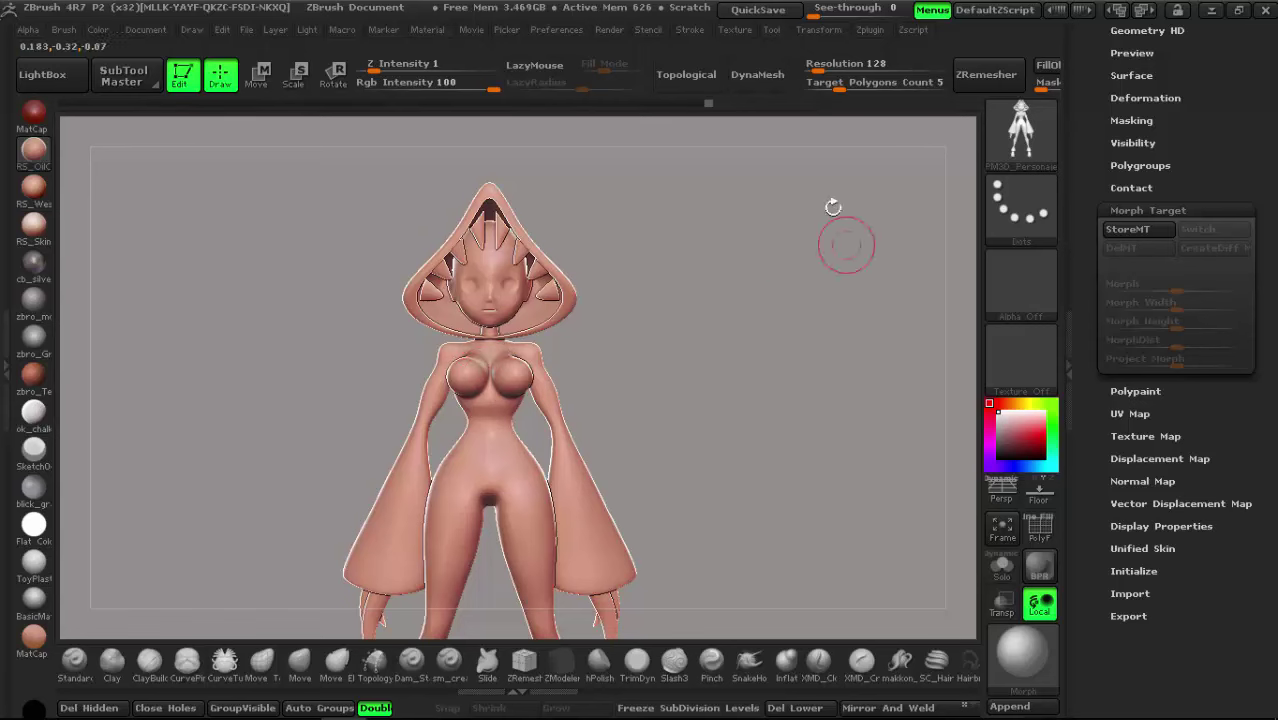
click(1140, 229)
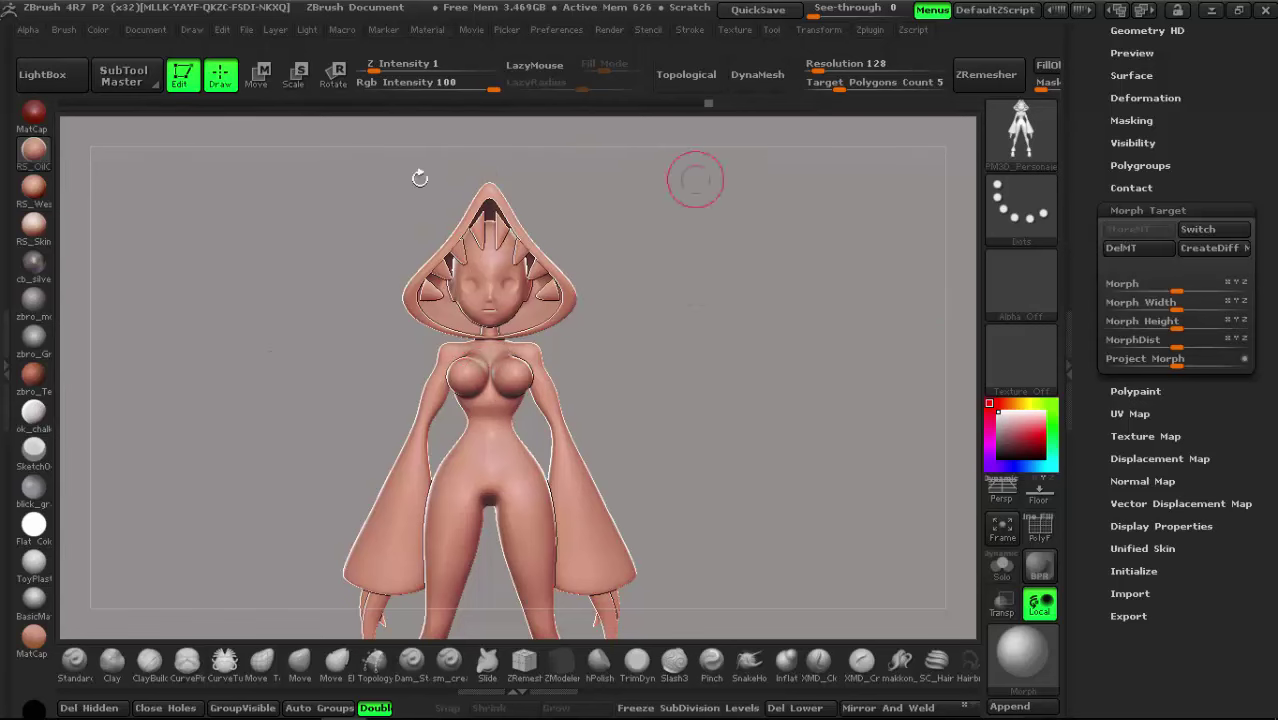
mouse_move(683, 418)
alt+mouse_down()
mouse_move(651, 391)
mouse_move(642, 294)
mouse_move(645, 343)
mouse_move(628, 312)
mouse_move(650, 313)
mouse_move(618, 294)
alt+mouse_up()
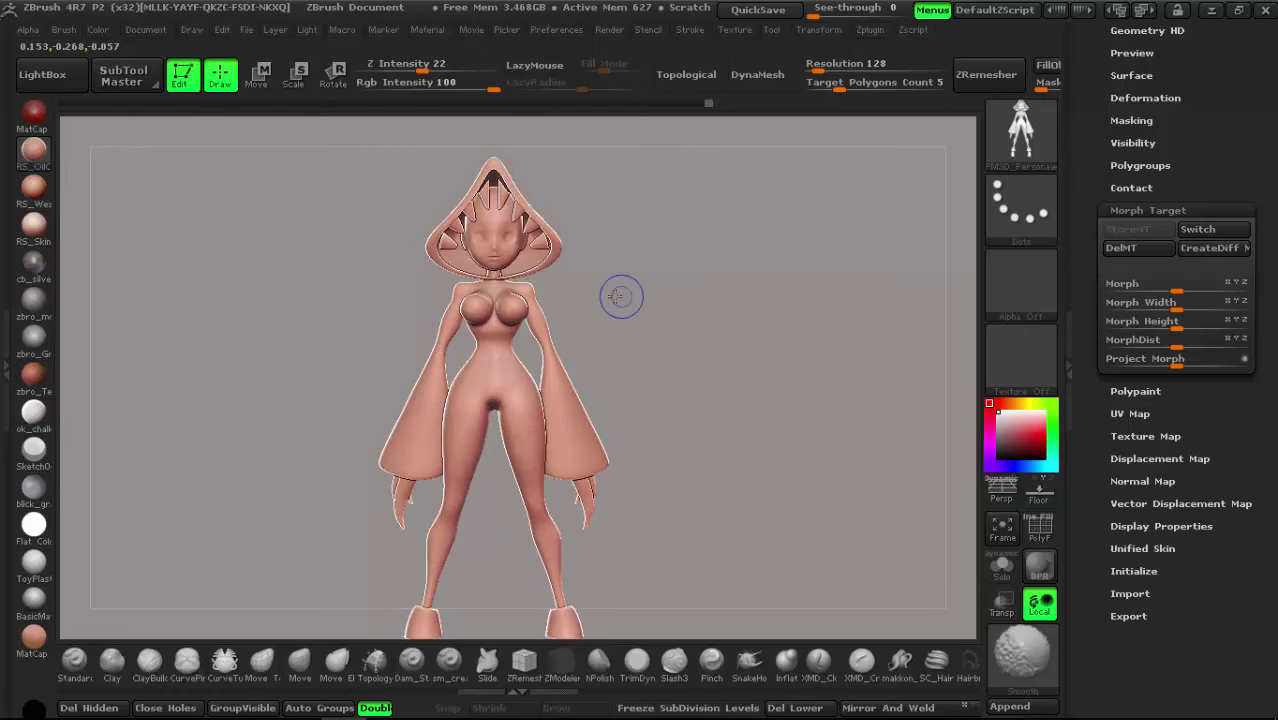
Step: Delete the remaining sculpting layers and collapse the Layers section
drag(1114, 110, 1172, 177)
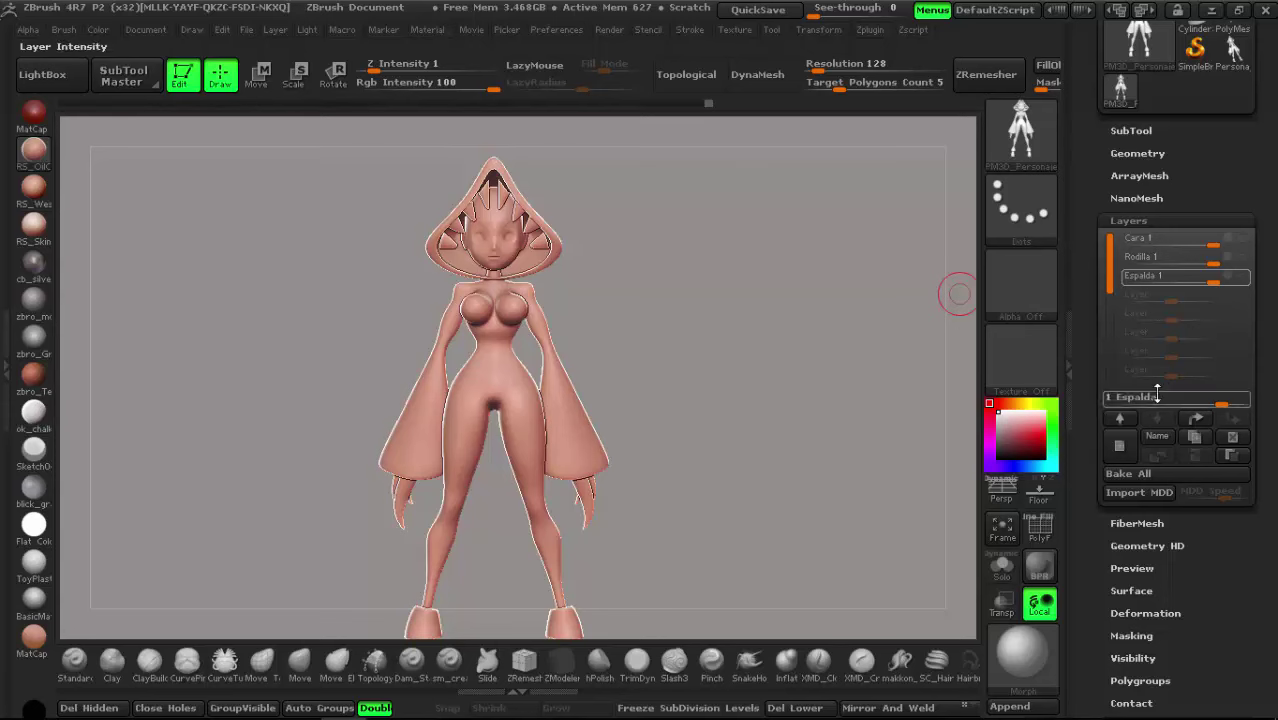
click(1234, 442)
click(1234, 442)
click(1234, 442)
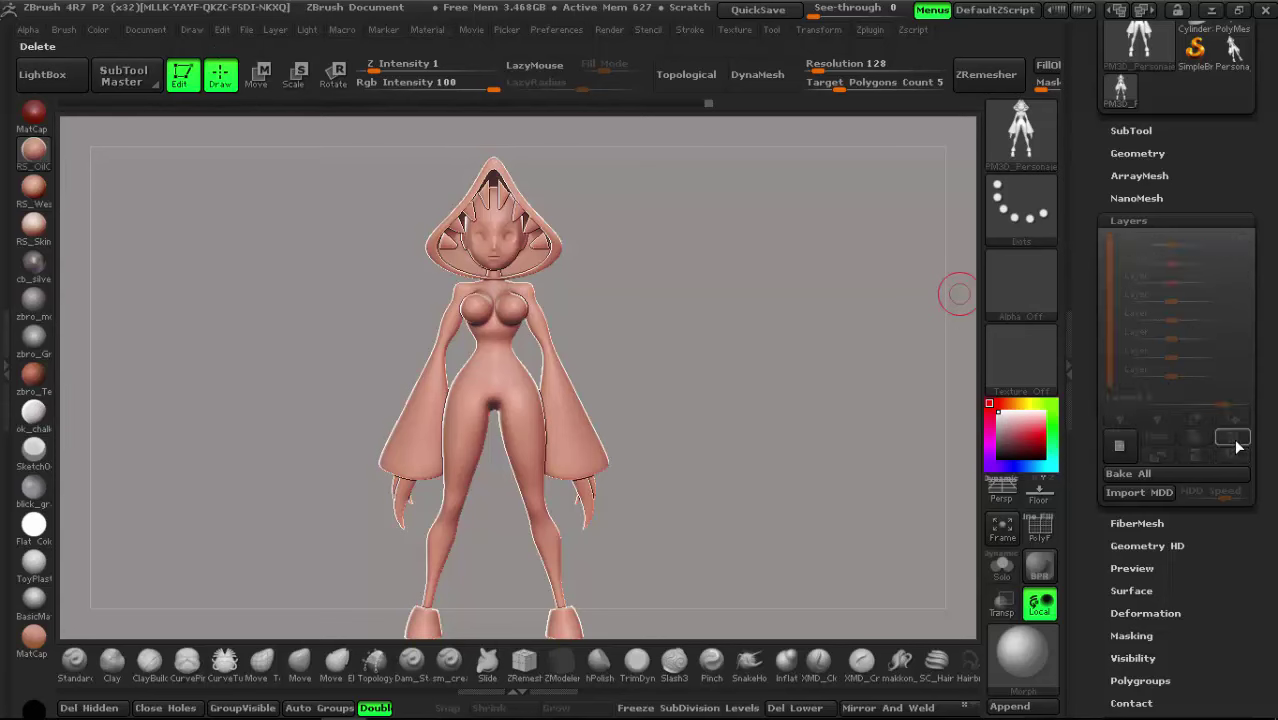
click(1155, 220)
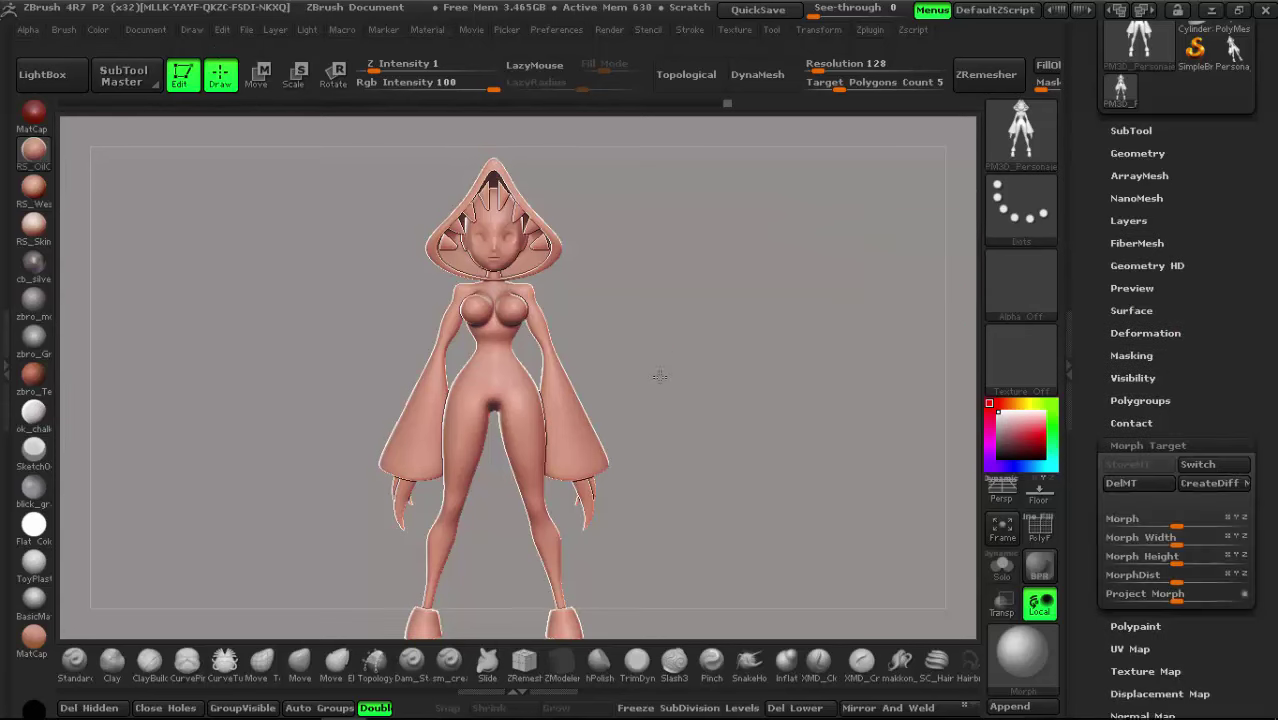
Step: Make the brush much larger and hide the tool tray to widen the canvas
mouse_move(659, 370)
mouse_down()
mouse_move(667, 408)
mouse_move(666, 213)
mouse_up()
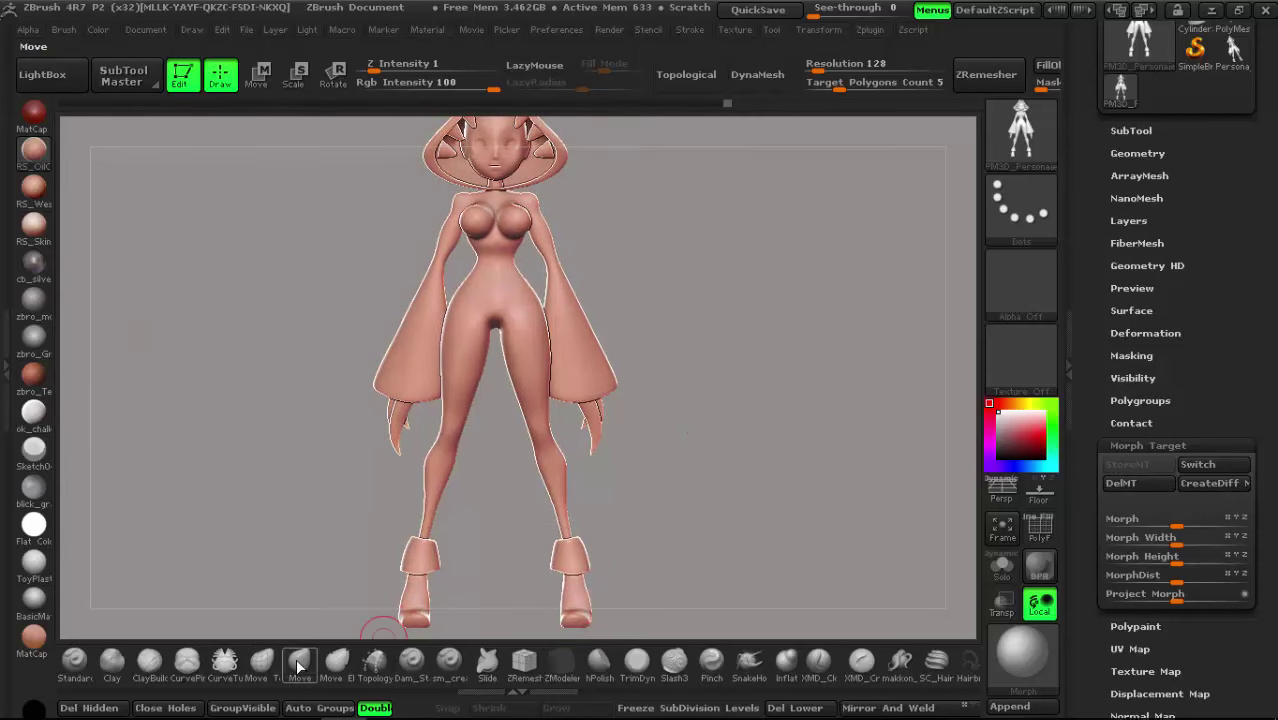
key(space)
drag(570, 292, 645, 292)
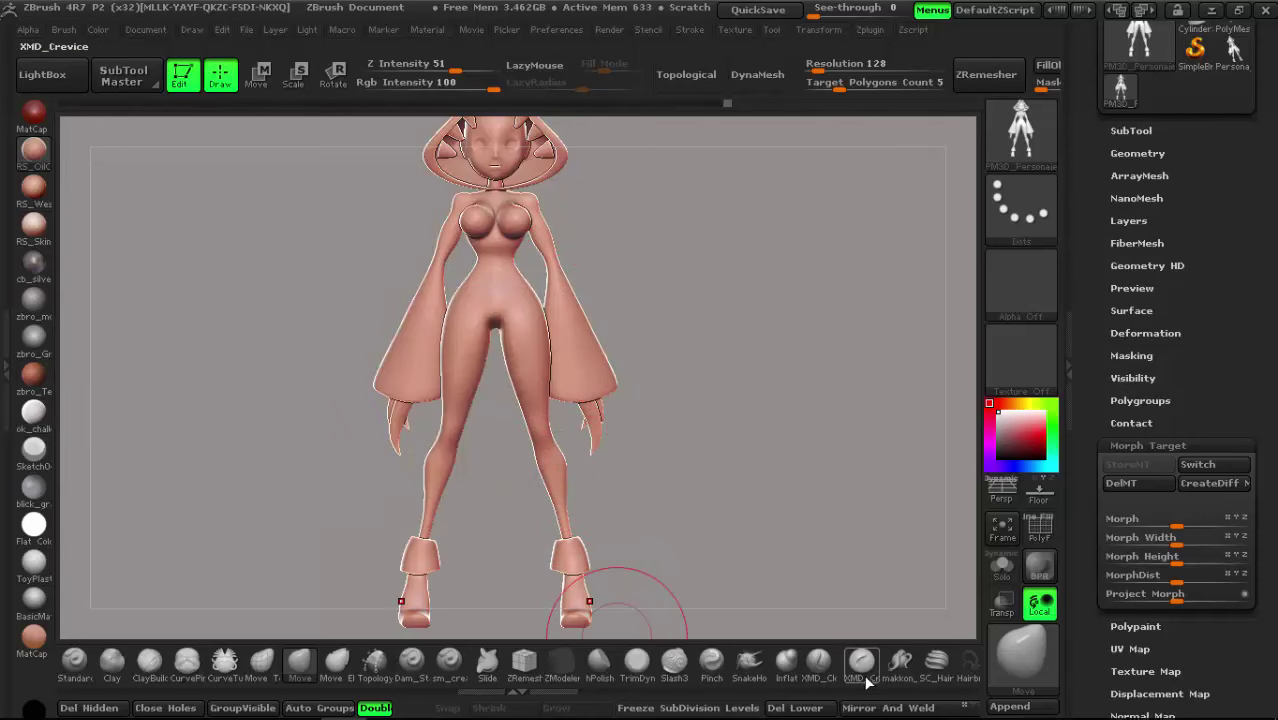
click(1065, 349)
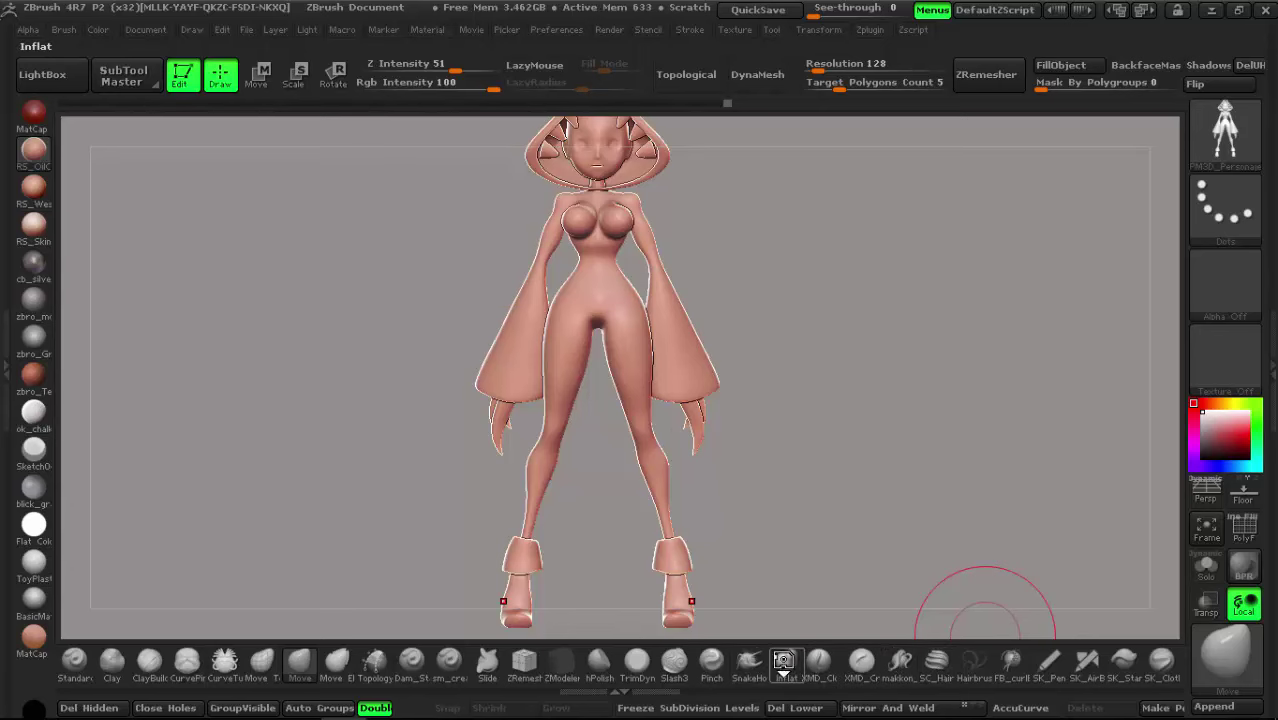
Step: Inflate the body with the Inflat brush, smoothing with Shift, then restore the right tray
click(783, 660)
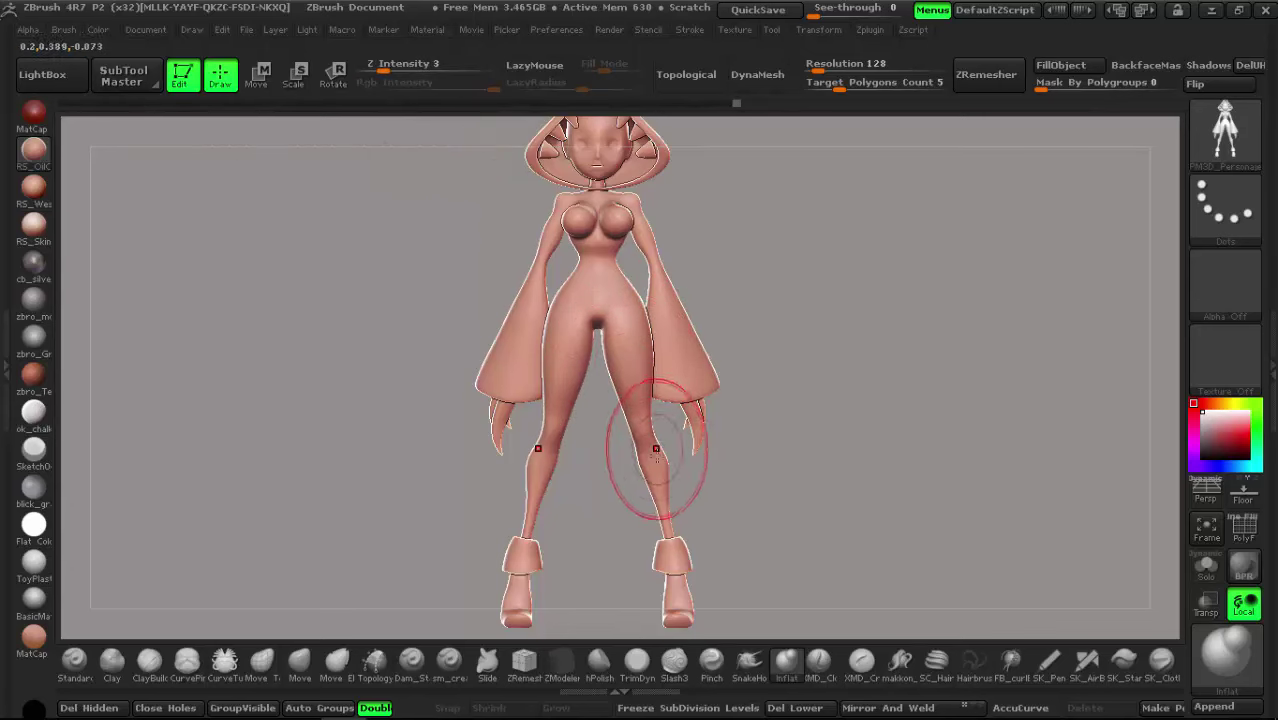
mouse_move(702, 505)
mouse_down()
mouse_move(787, 359)
mouse_move(747, 357)
mouse_move(736, 287)
mouse_move(627, 283)
mouse_move(608, 460)
mouse_up()
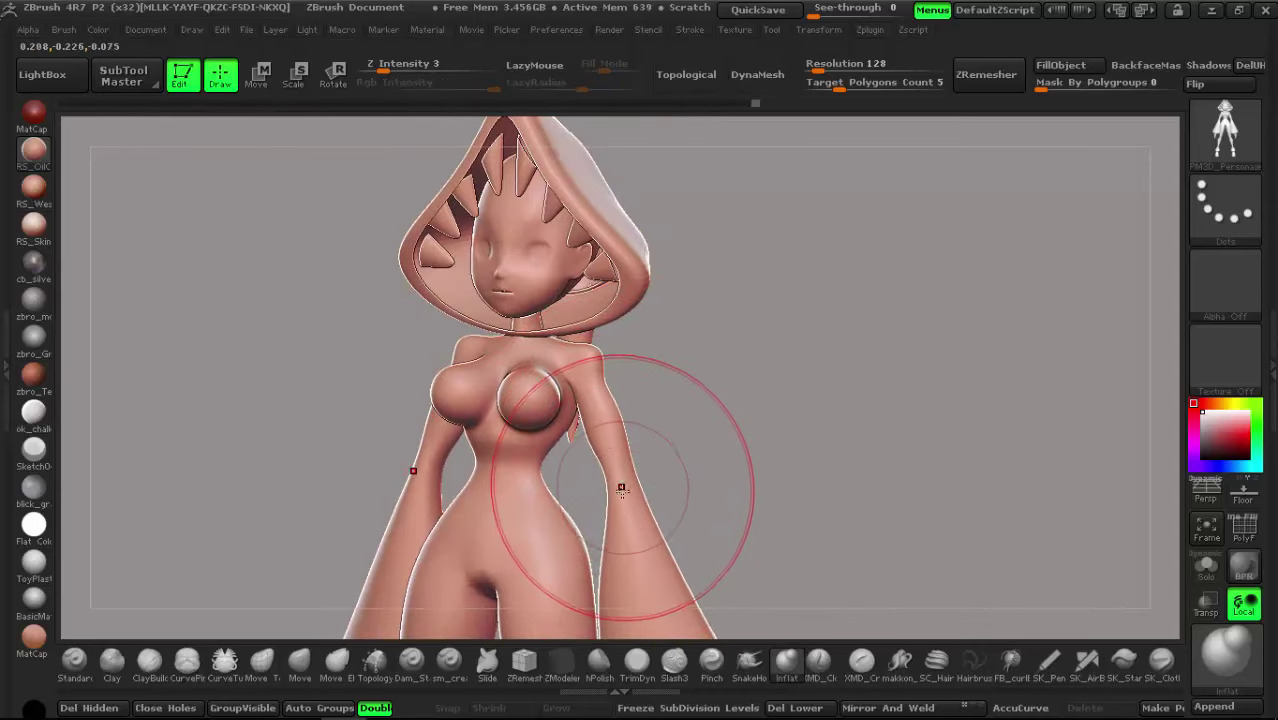
key(shift)
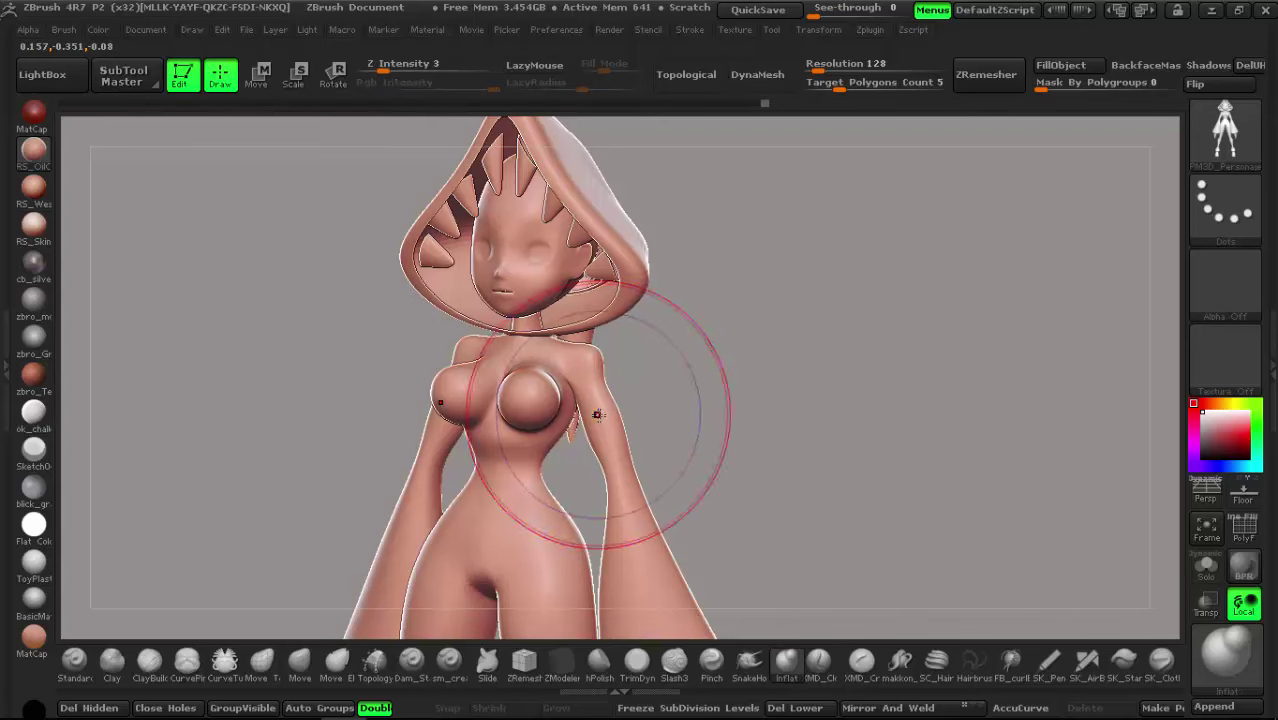
mouse_move(756, 542)
alt+mouse_down()
mouse_move(769, 485)
mouse_move(665, 345)
alt+mouse_up()
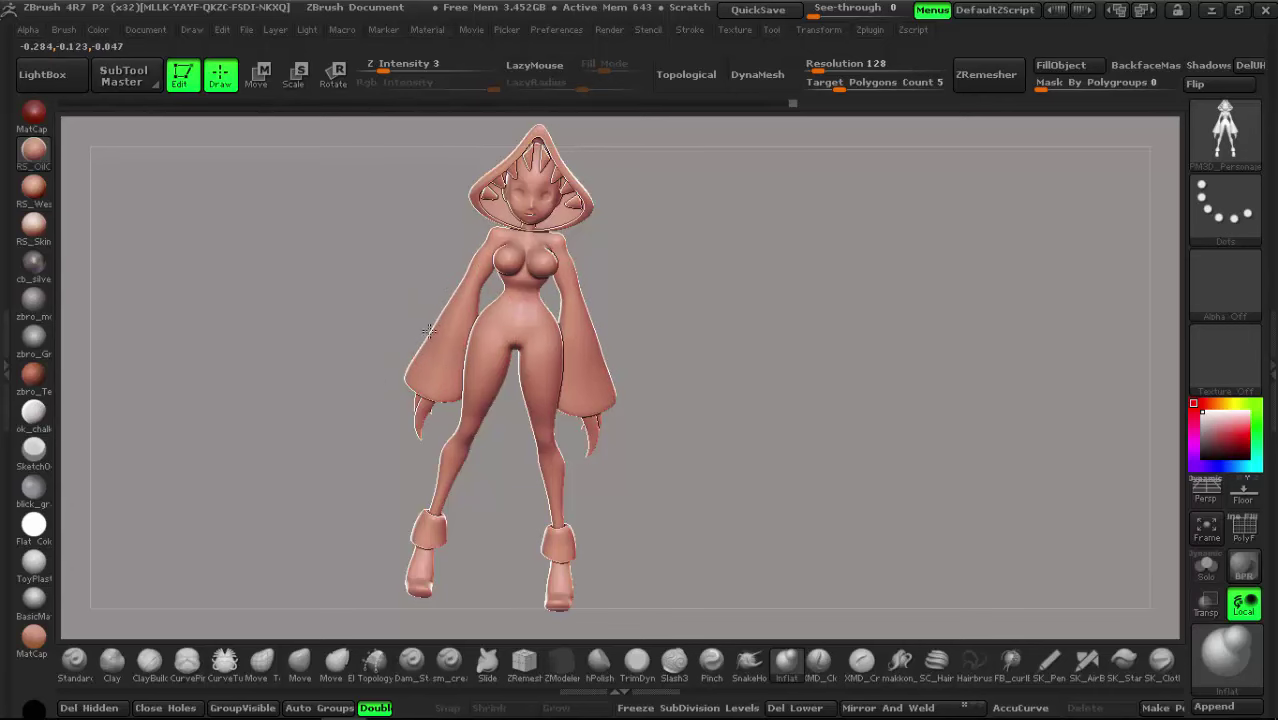
drag(428, 331, 736, 363)
drag(673, 246, 601, 285)
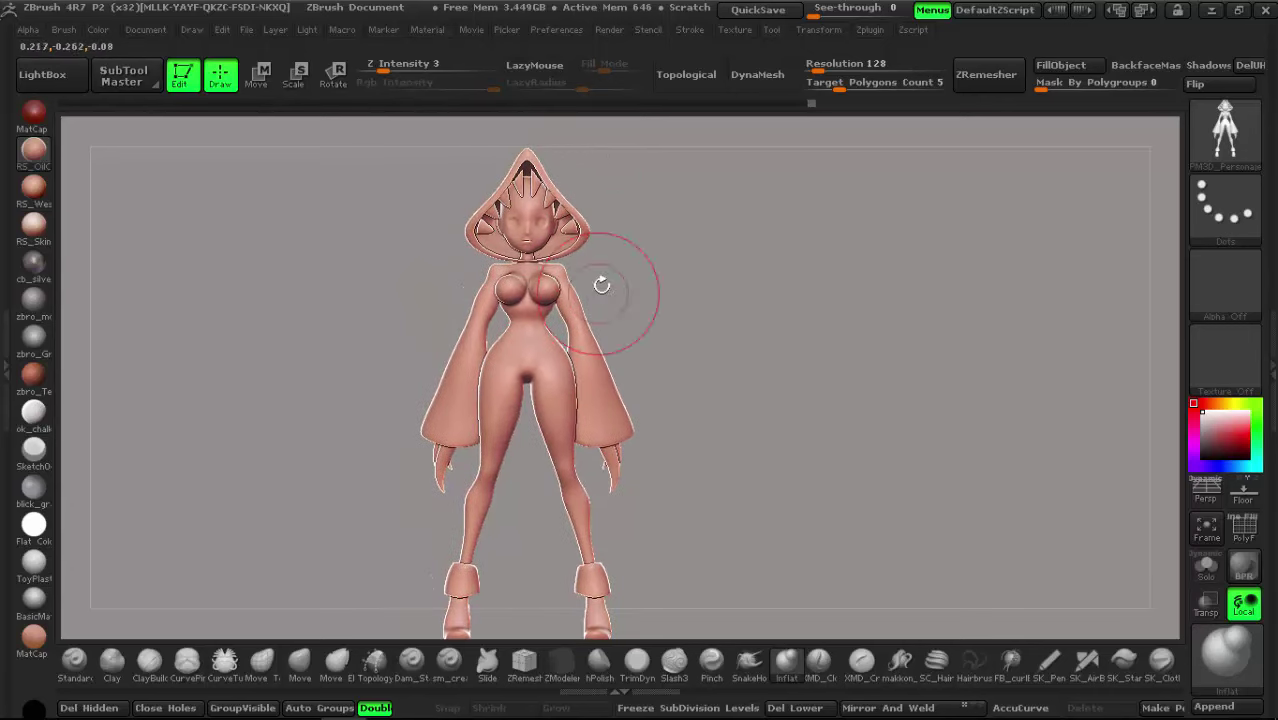
click(1266, 341)
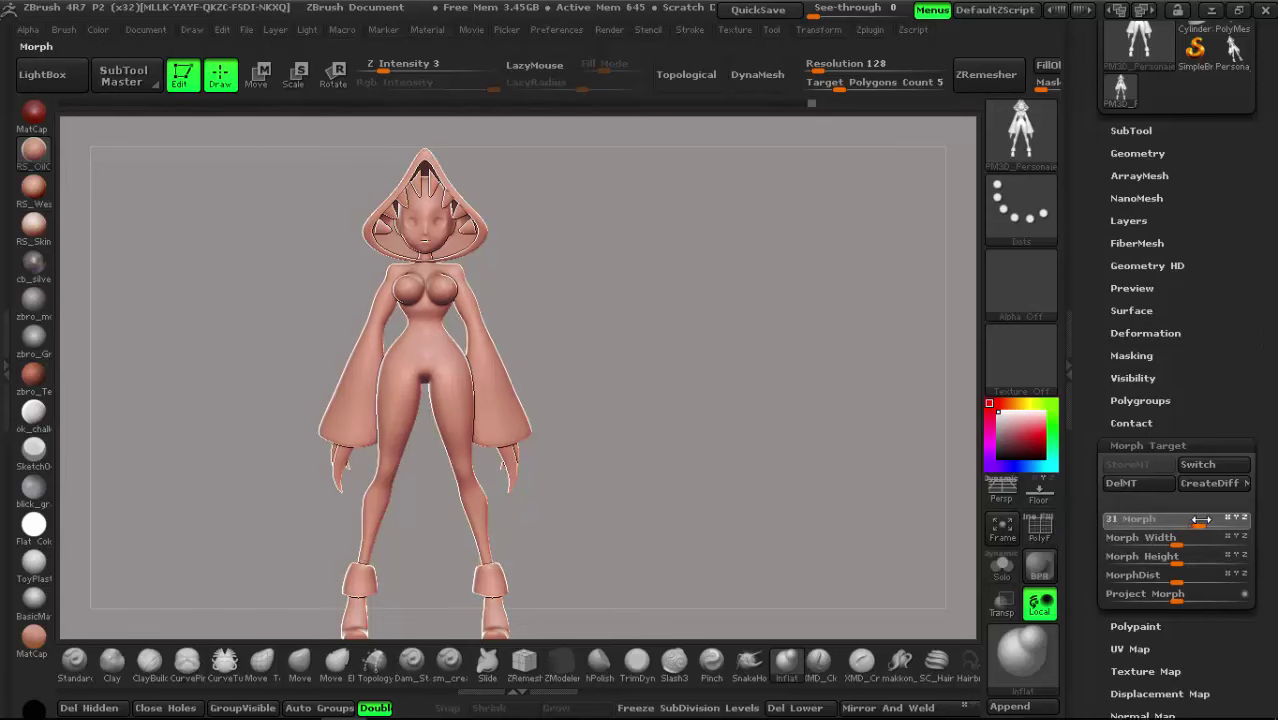
Step: Blend the body with the Morph slider from full, to partial, back to full
mouse_move(1221, 516)
mouse_down()
mouse_move(1268, 509)
mouse_move(1240, 524)
mouse_move(1094, 531)
mouse_up()
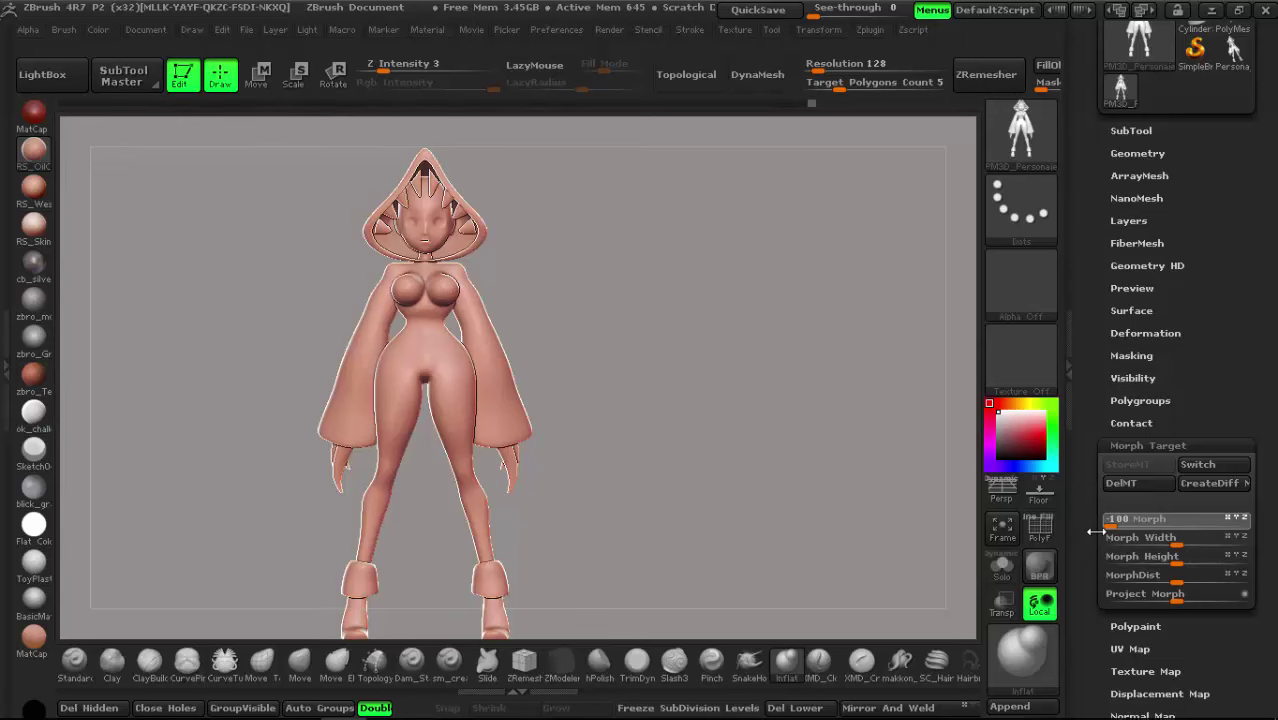
mouse_move(1123, 533)
mouse_down()
mouse_move(1115, 552)
mouse_move(1199, 540)
mouse_move(1040, 556)
mouse_up()
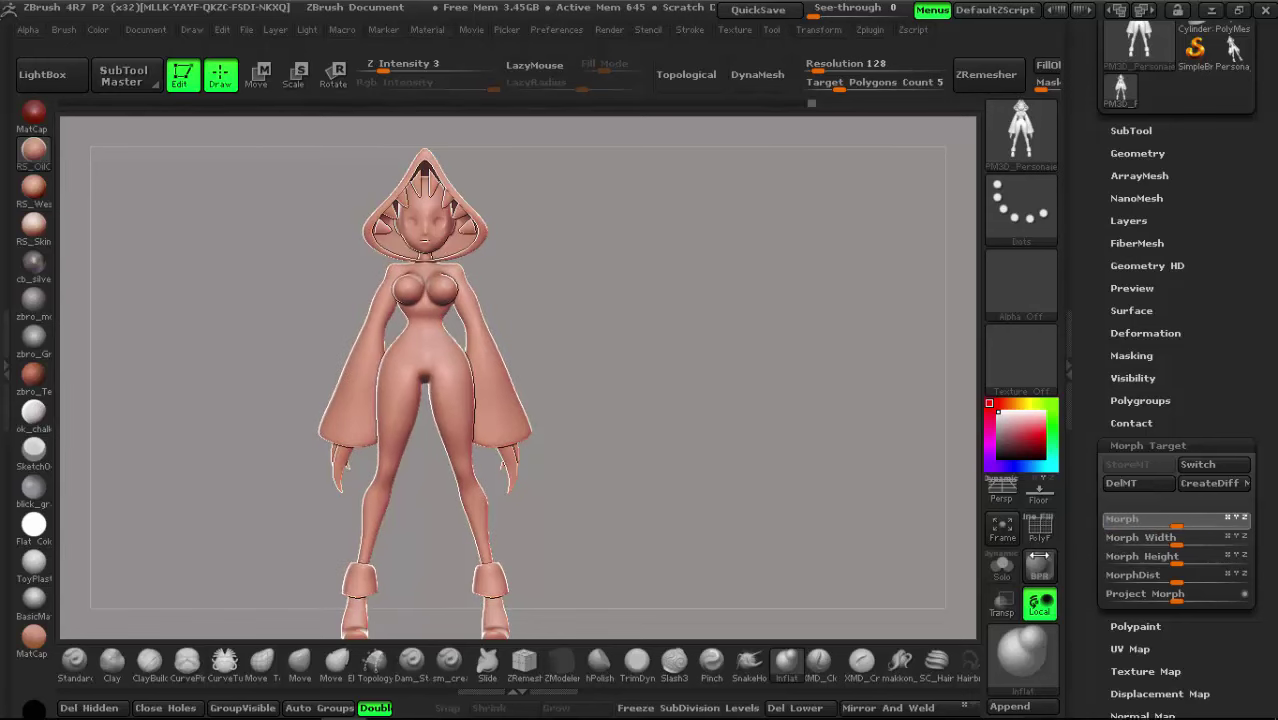
mouse_move(1192, 555)
mouse_down()
mouse_move(1262, 546)
mouse_move(1138, 538)
mouse_move(1155, 538)
mouse_up()
Step: Check the blended figure from front and three-quarter views
alt+drag(570, 321, 573, 288)
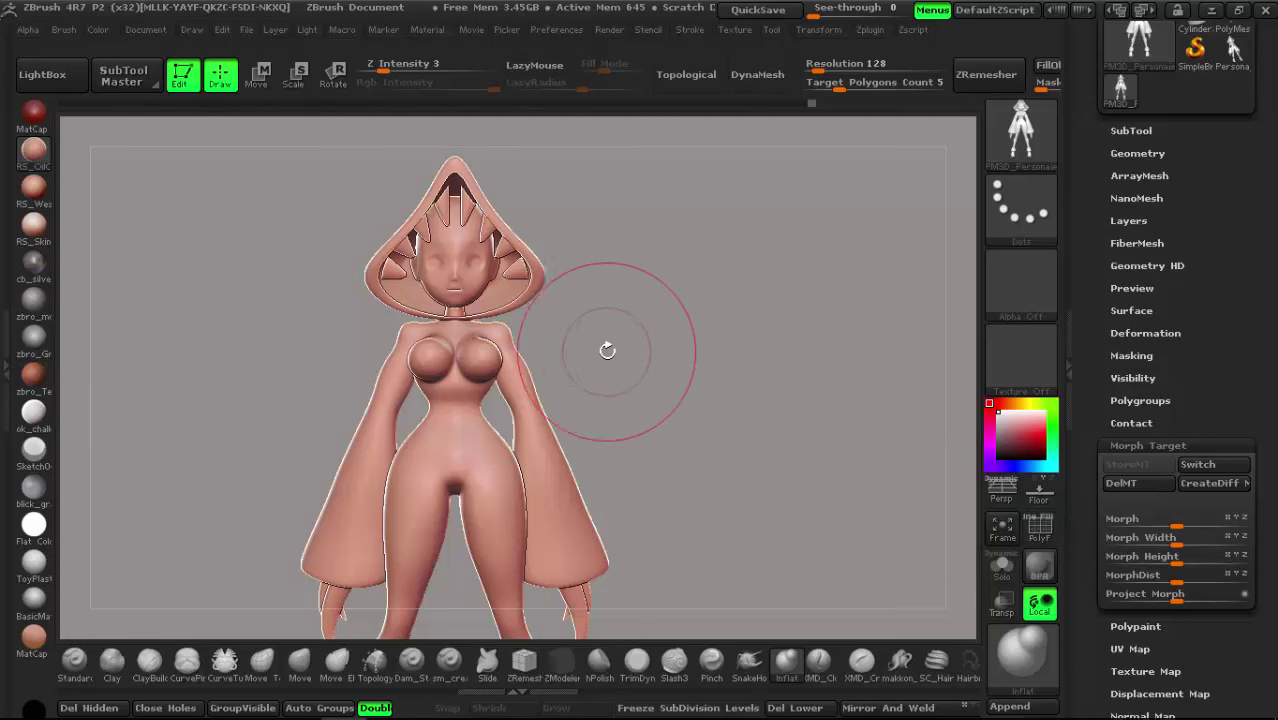
mouse_move(608, 345)
mouse_down()
mouse_move(665, 366)
mouse_move(668, 345)
mouse_move(625, 328)
mouse_up()
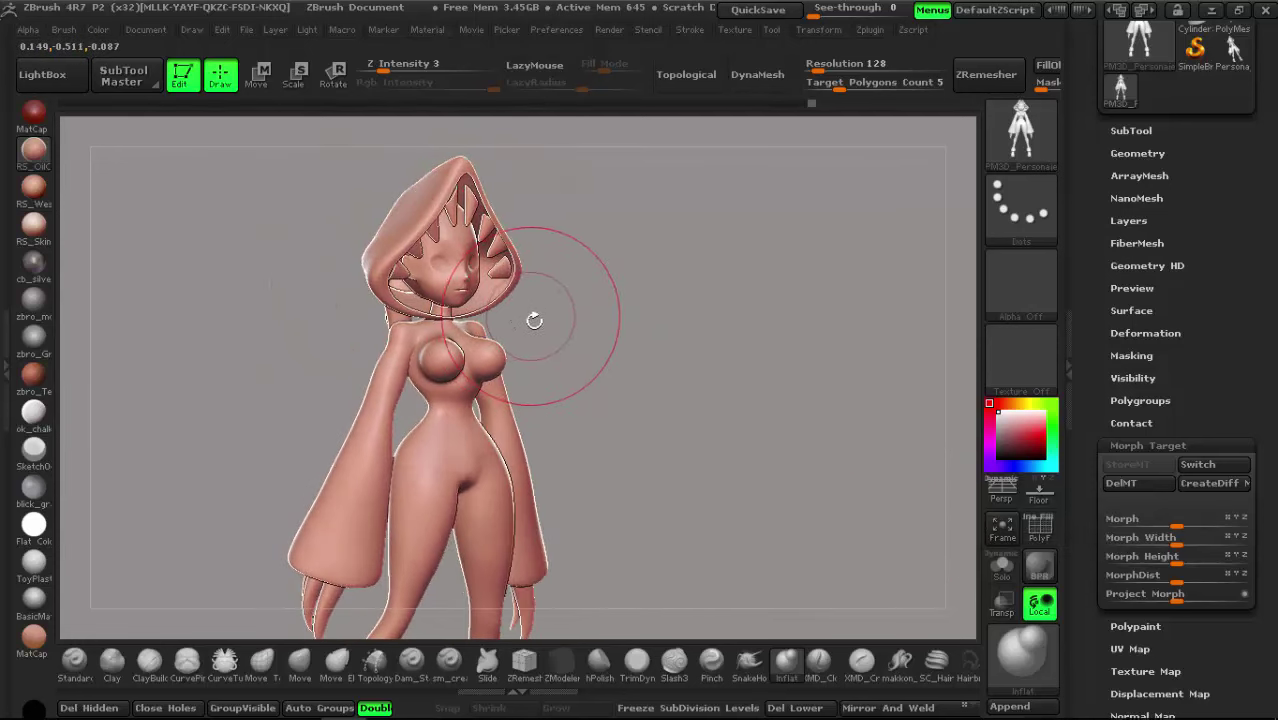
mouse_move(536, 317)
mouse_down()
mouse_move(613, 380)
mouse_move(650, 308)
mouse_move(680, 364)
mouse_up()
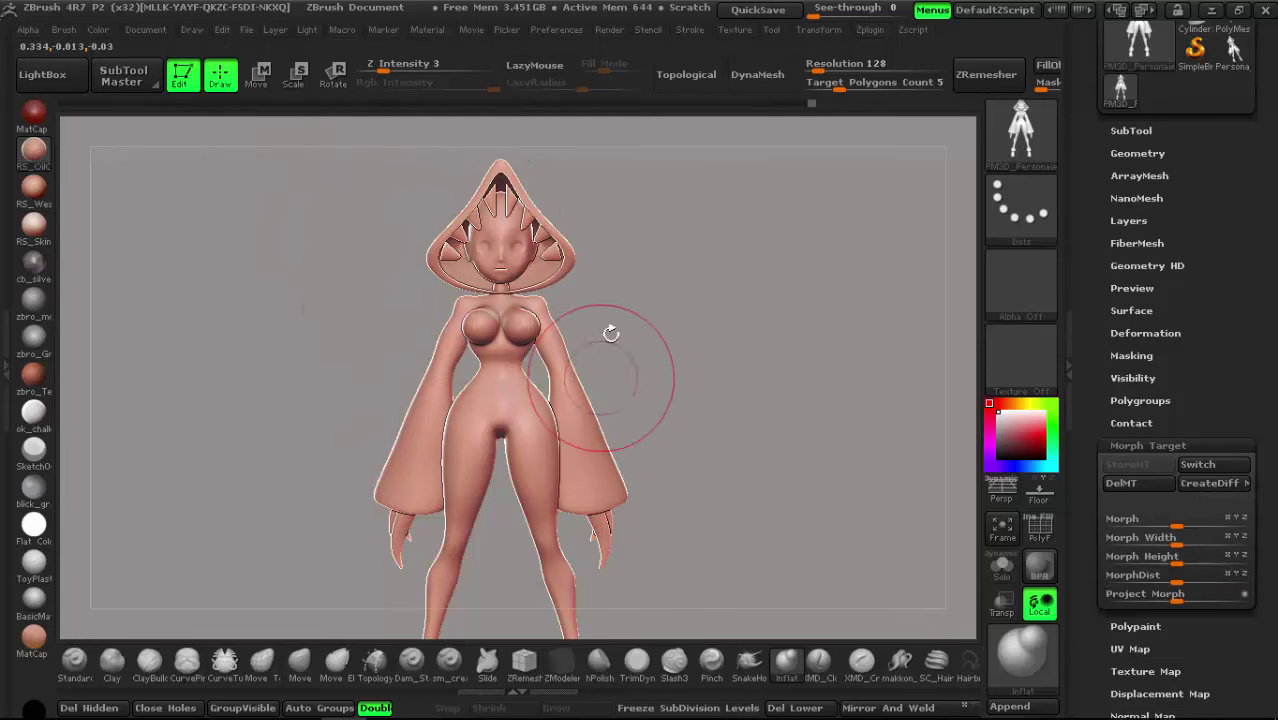
mouse_move(733, 399)
mouse_down()
mouse_move(561, 355)
mouse_move(611, 334)
mouse_up()
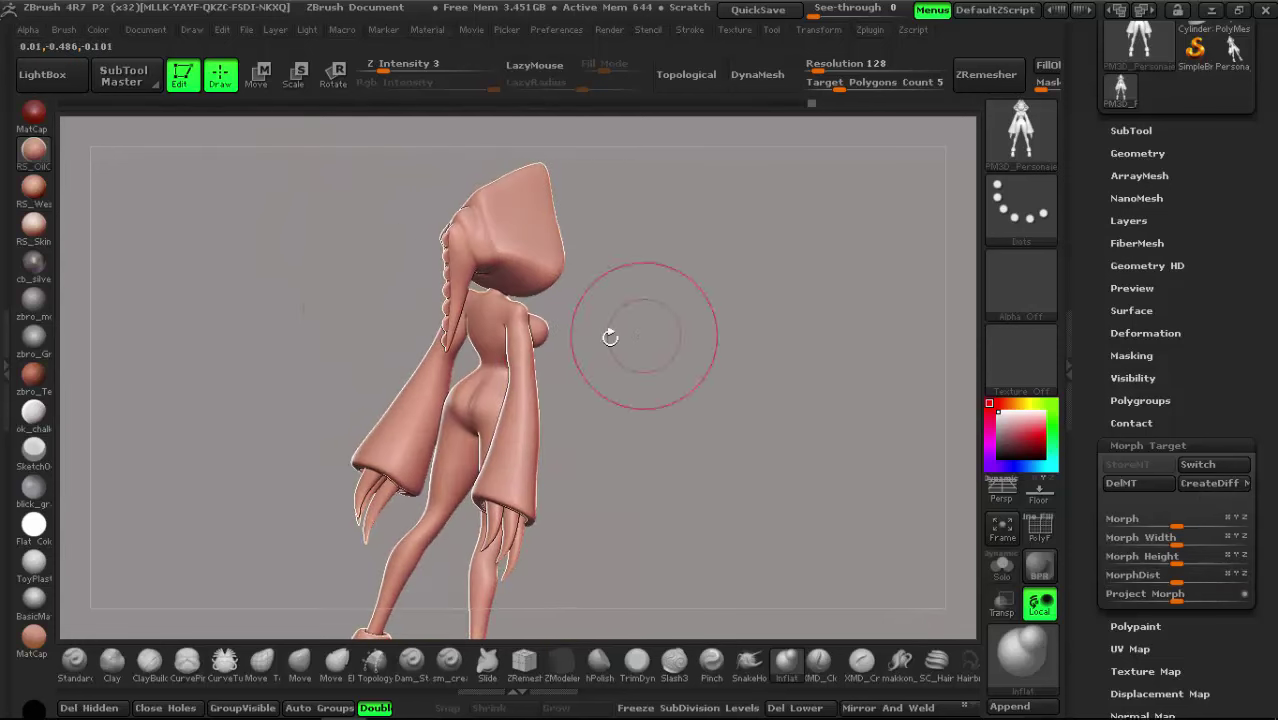
scroll(510, 340, up, 3)
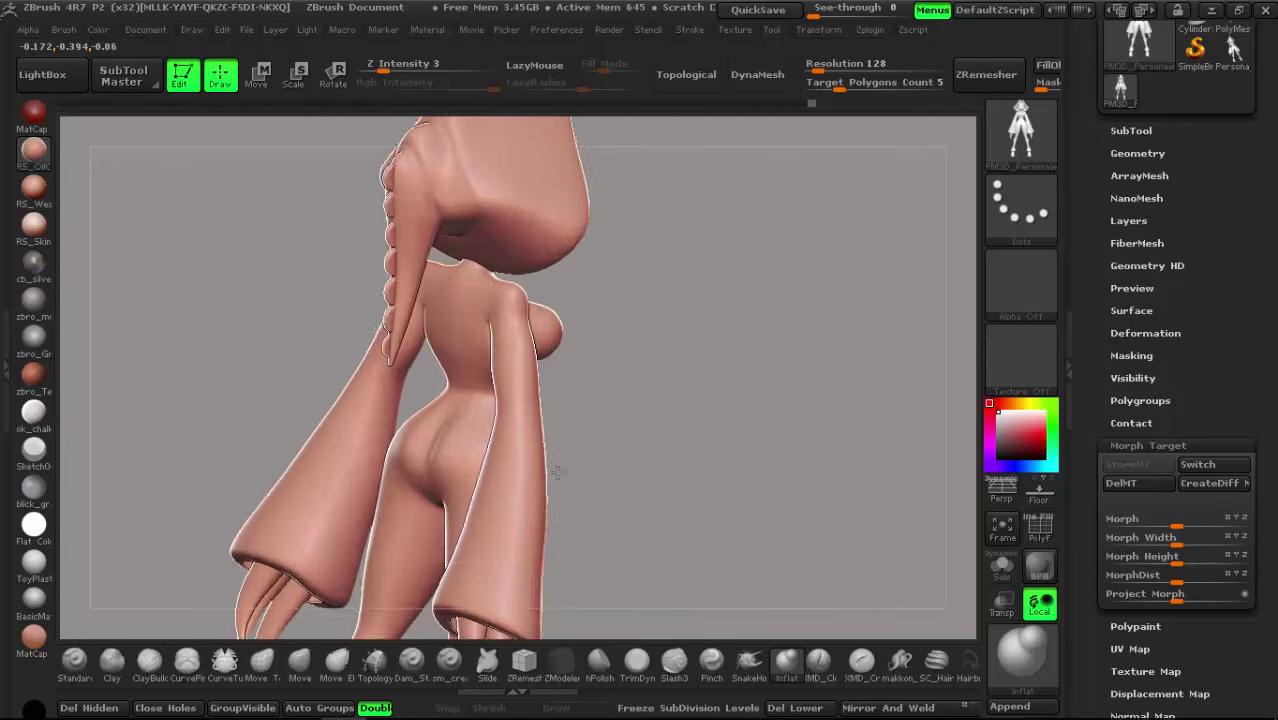
scroll(505, 320, up, 3)
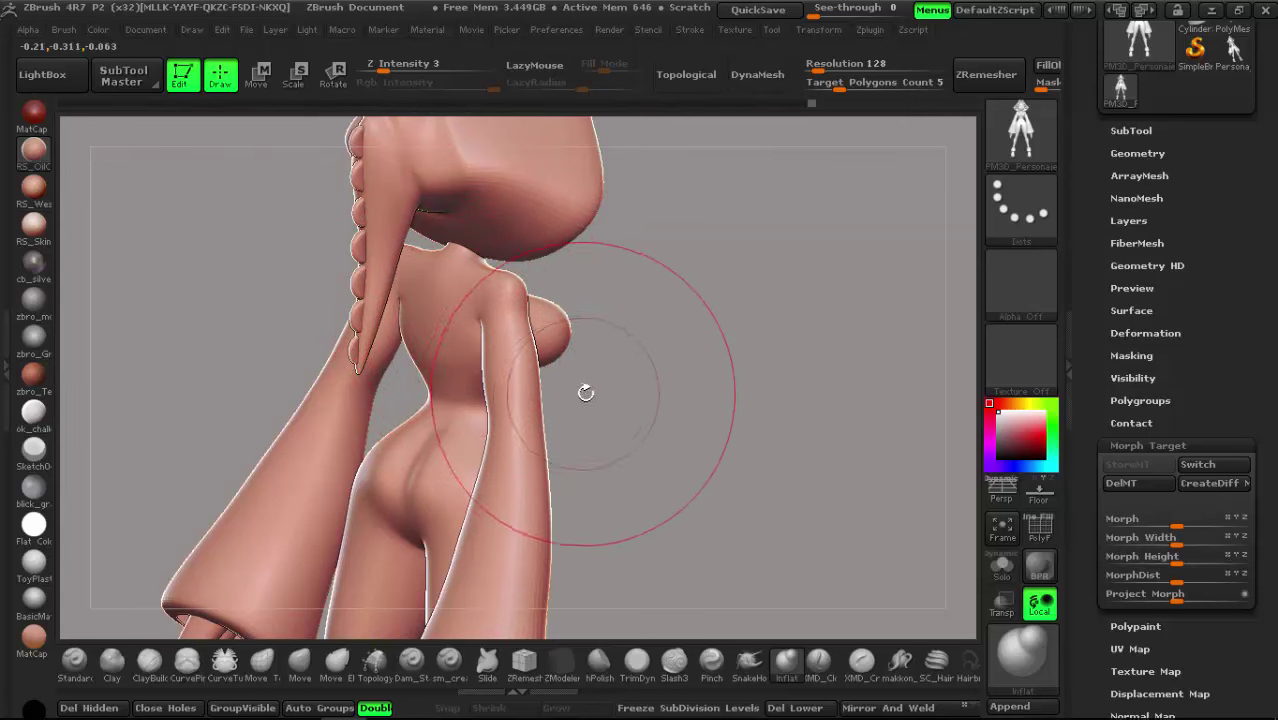
mouse_move(585, 391)
mouse_down()
mouse_move(700, 420)
mouse_move(659, 404)
mouse_up()
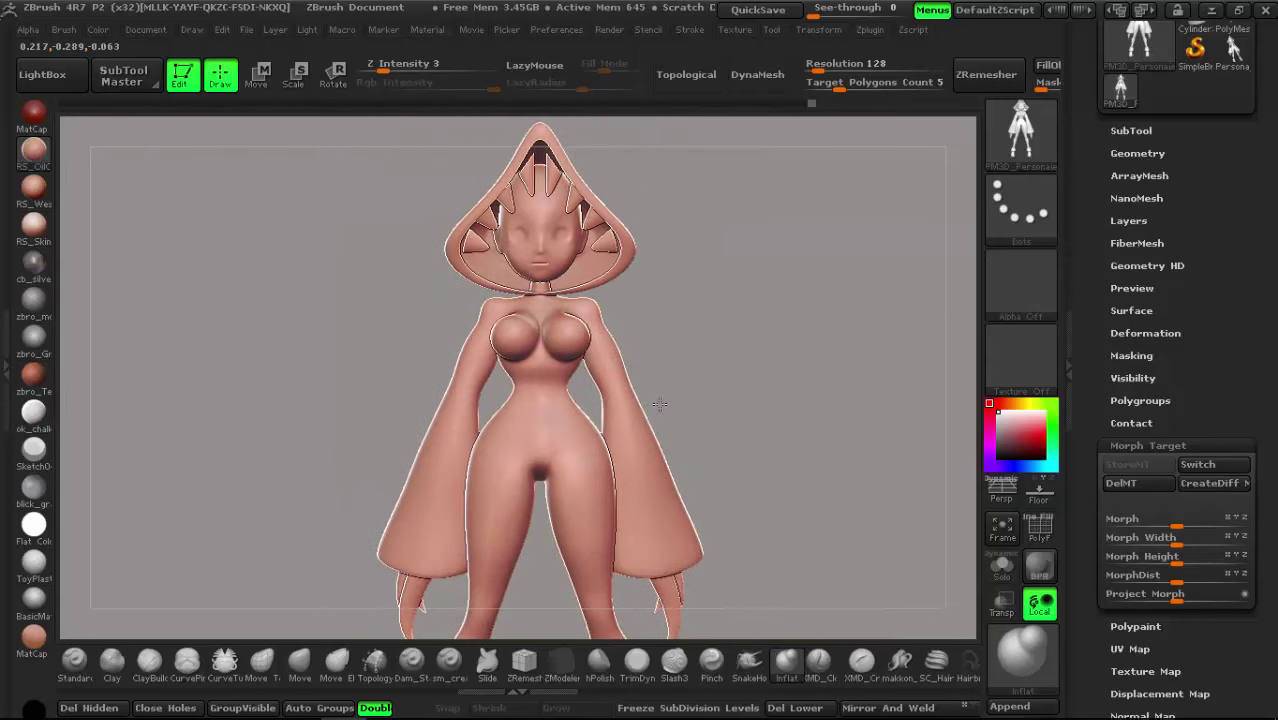
Step: Toggle Switch repeatedly between the slimmer stored shape and the fuller body, ending fuller
click(1197, 463)
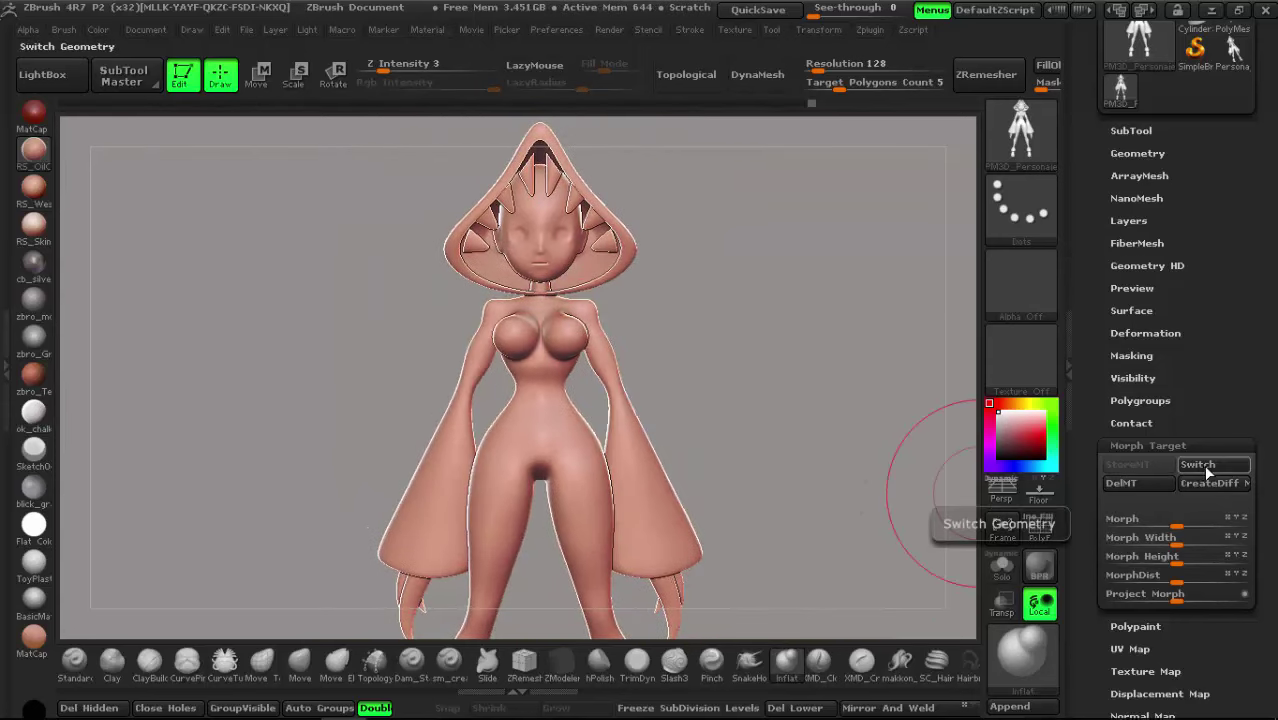
click(1203, 471)
click(1203, 471)
click(1203, 471)
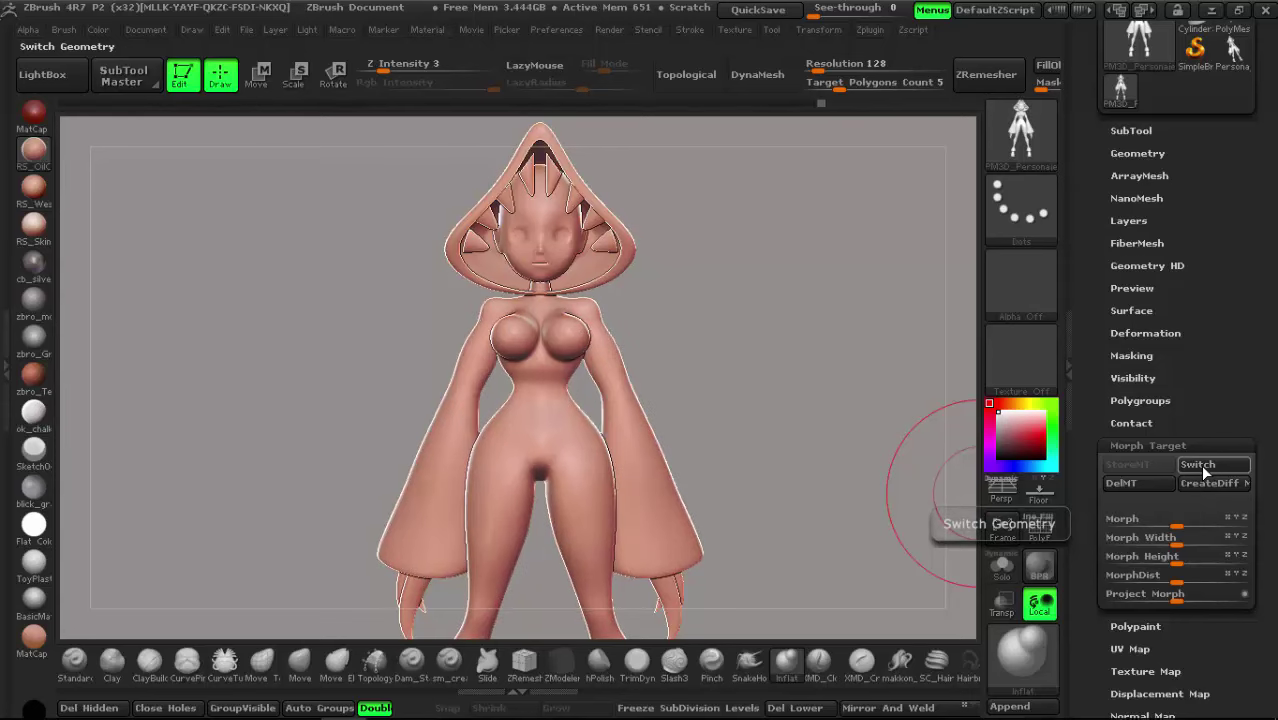
click(1203, 471)
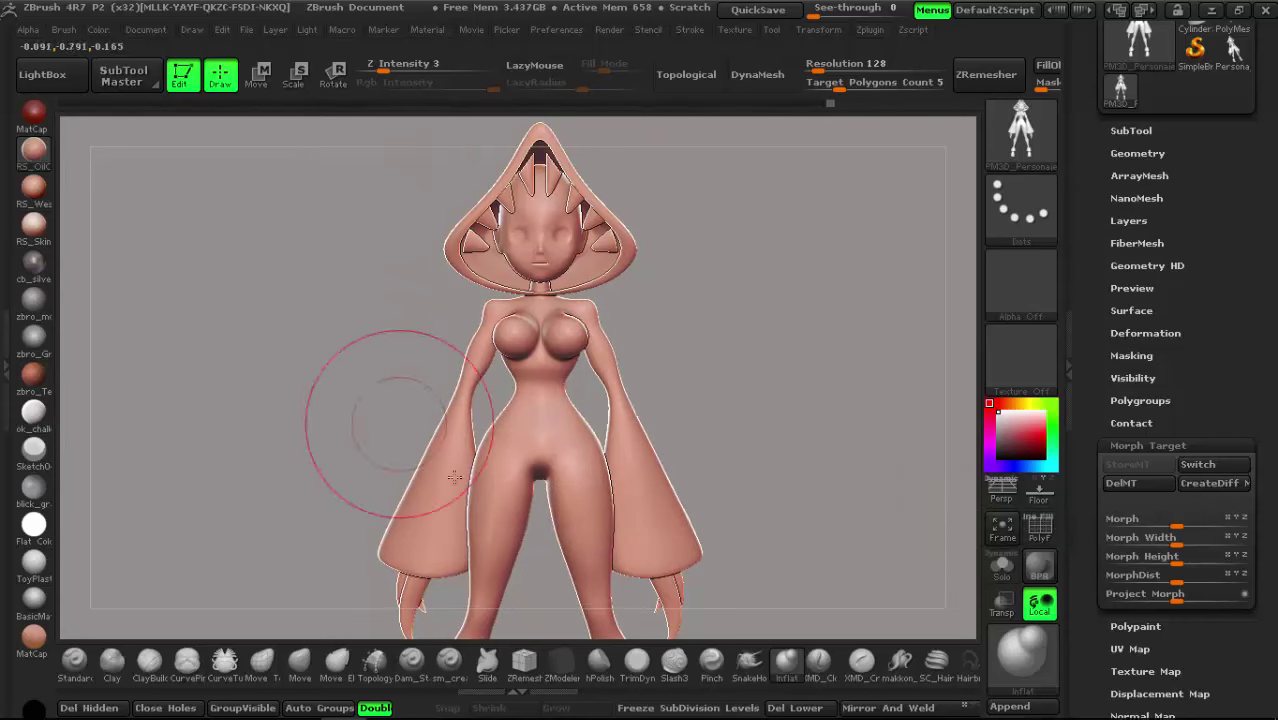
click(1203, 464)
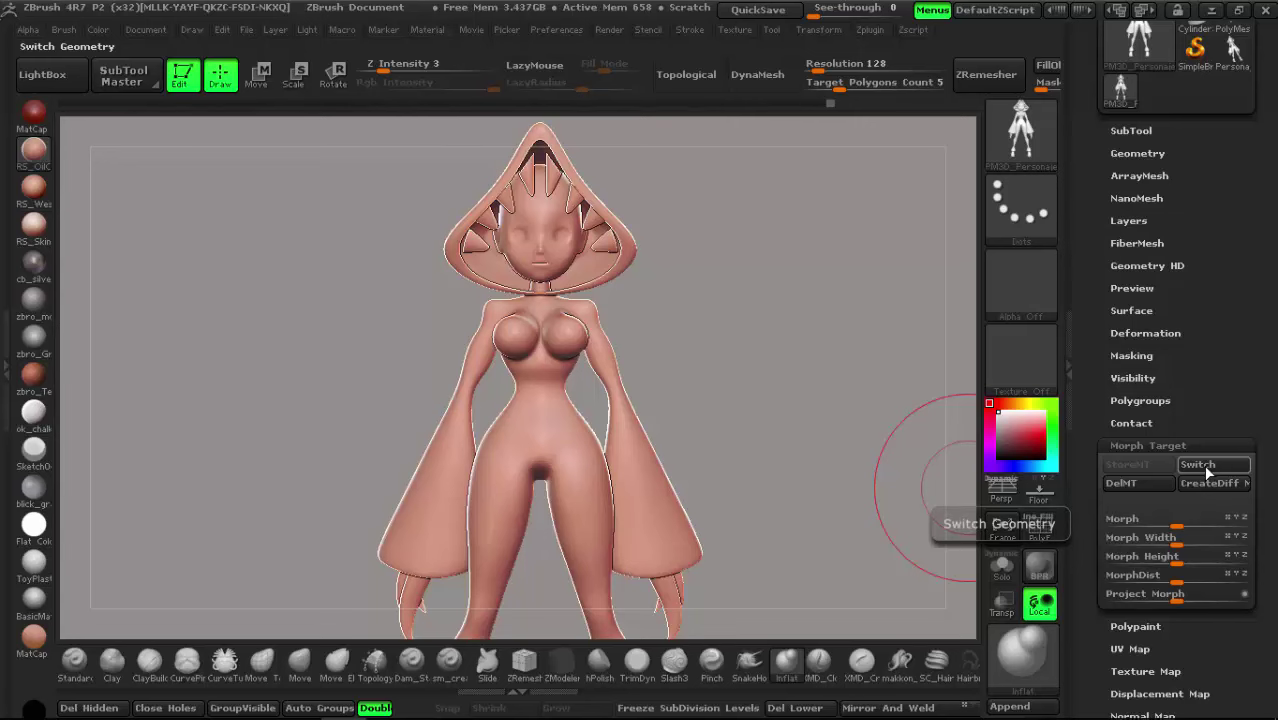
click(1203, 464)
click(1200, 464)
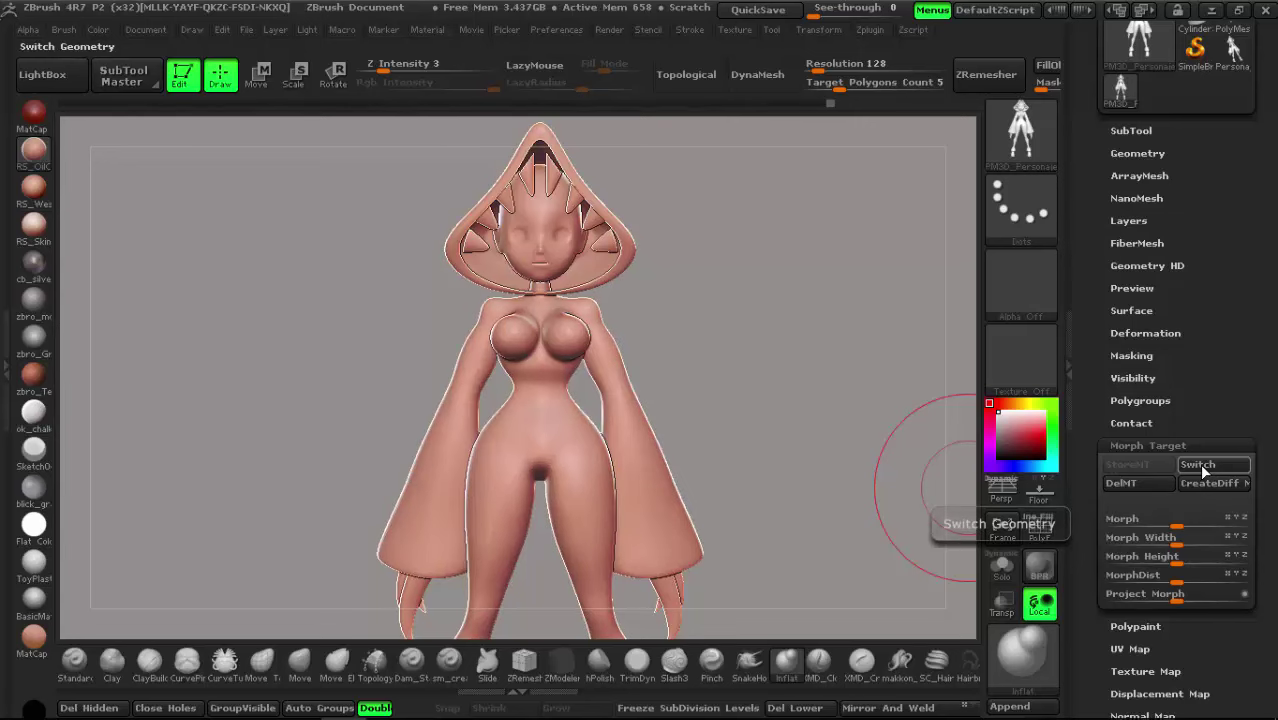